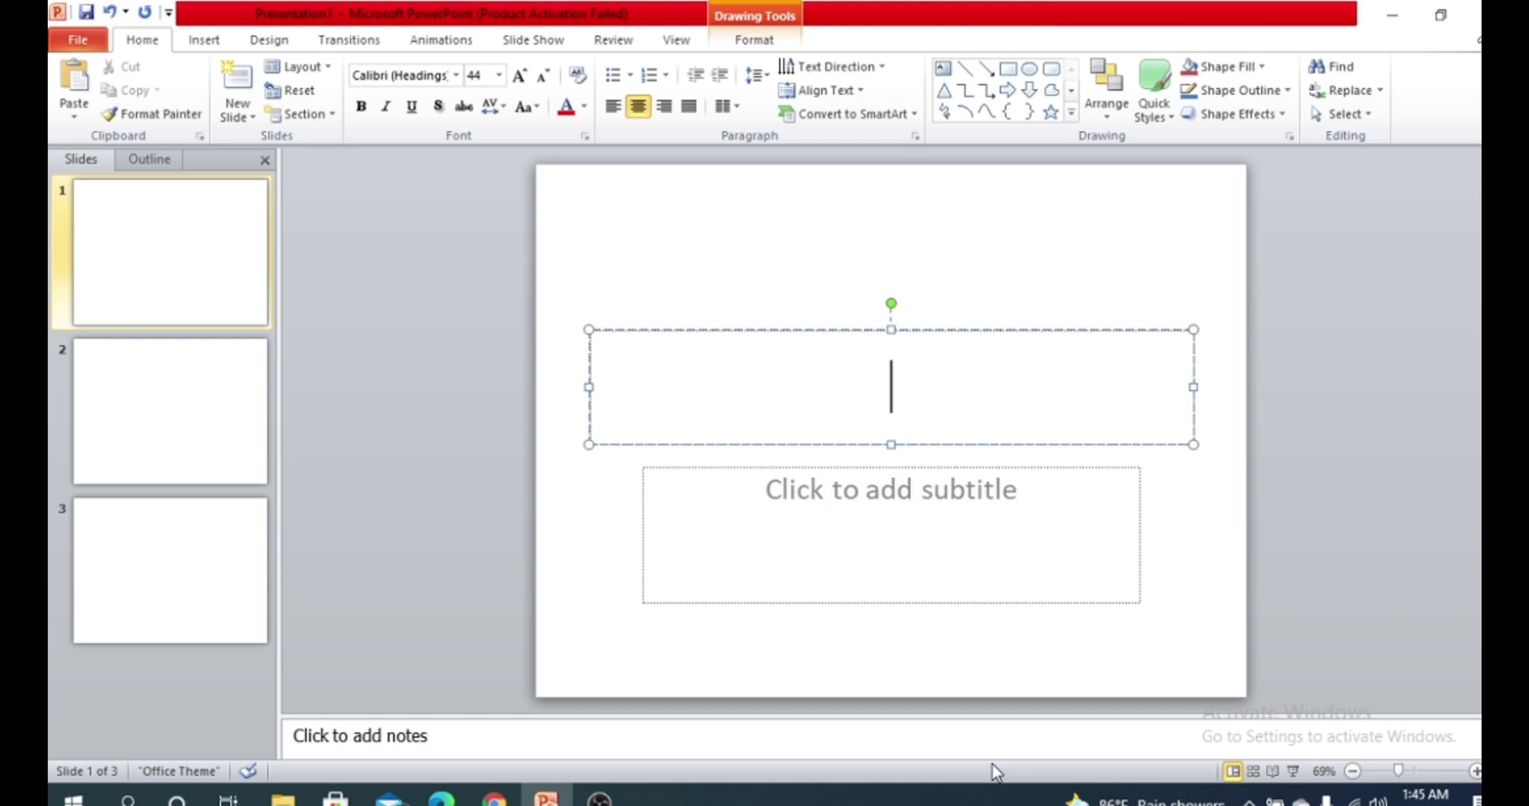
Type 'Influencer Marketing Strategy' into slide 1's title placeholder
left_click(389, 300)
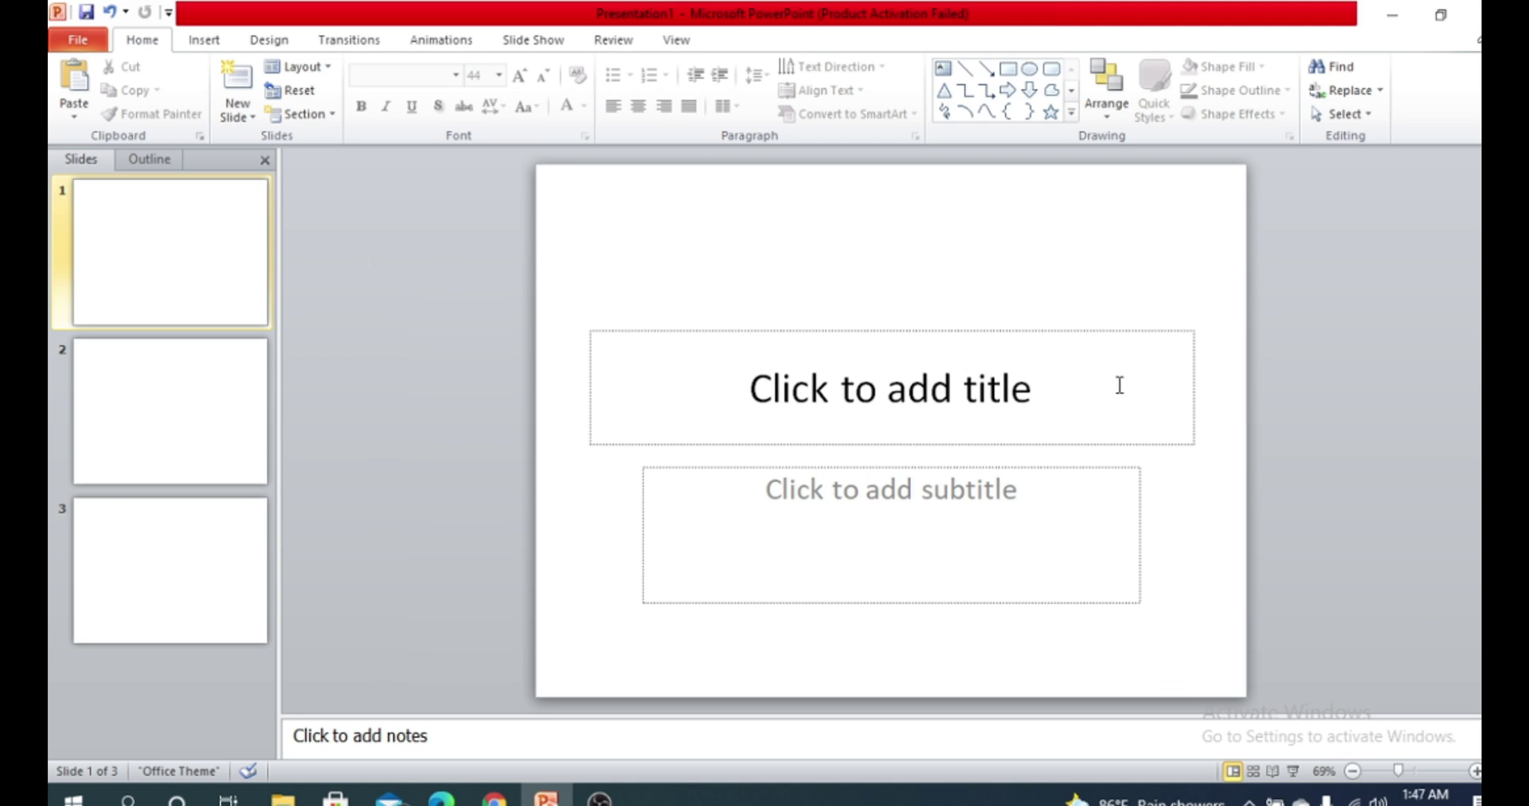
left_click(773, 388)
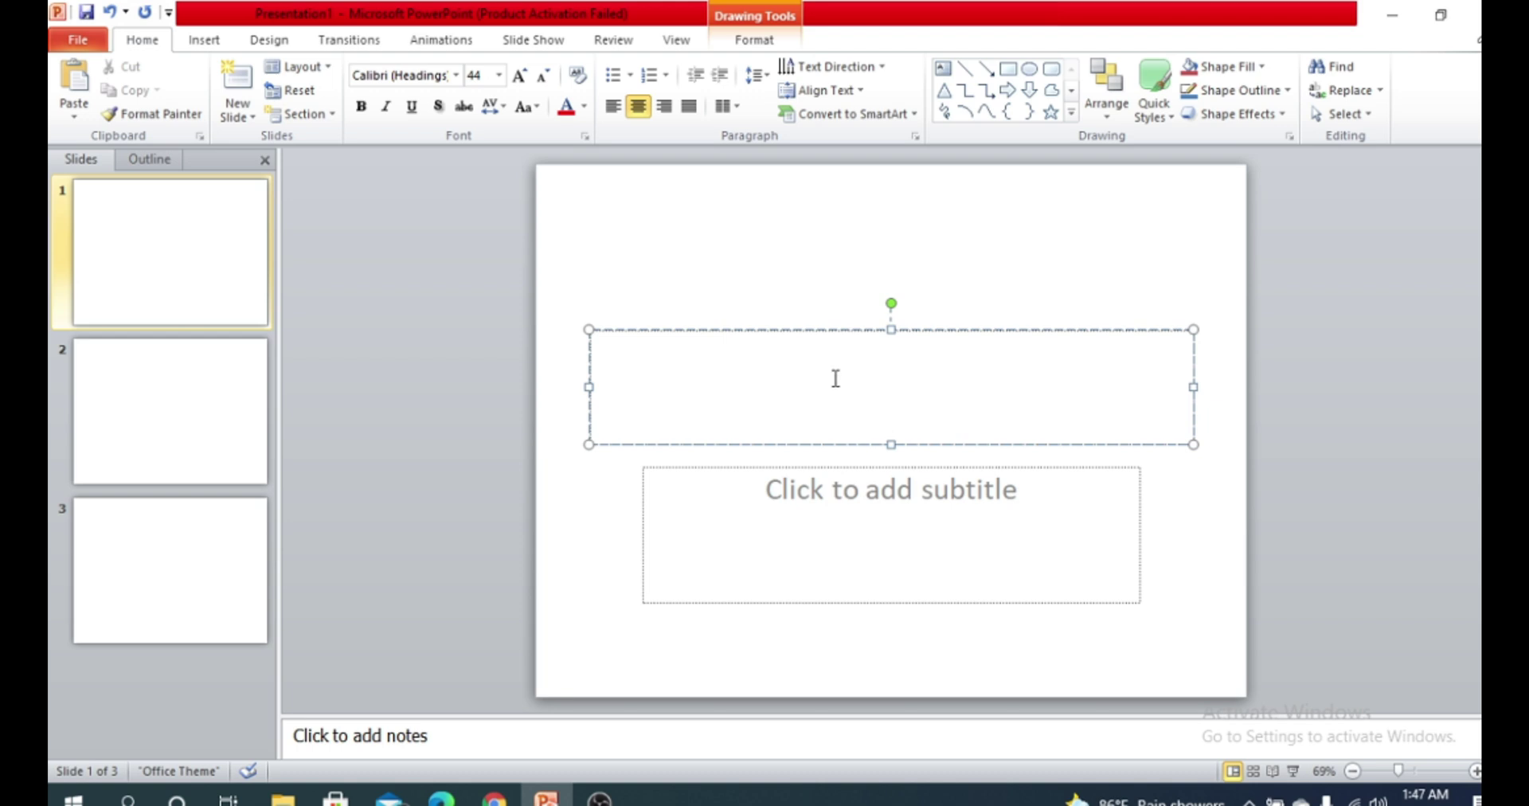
type("Influ")
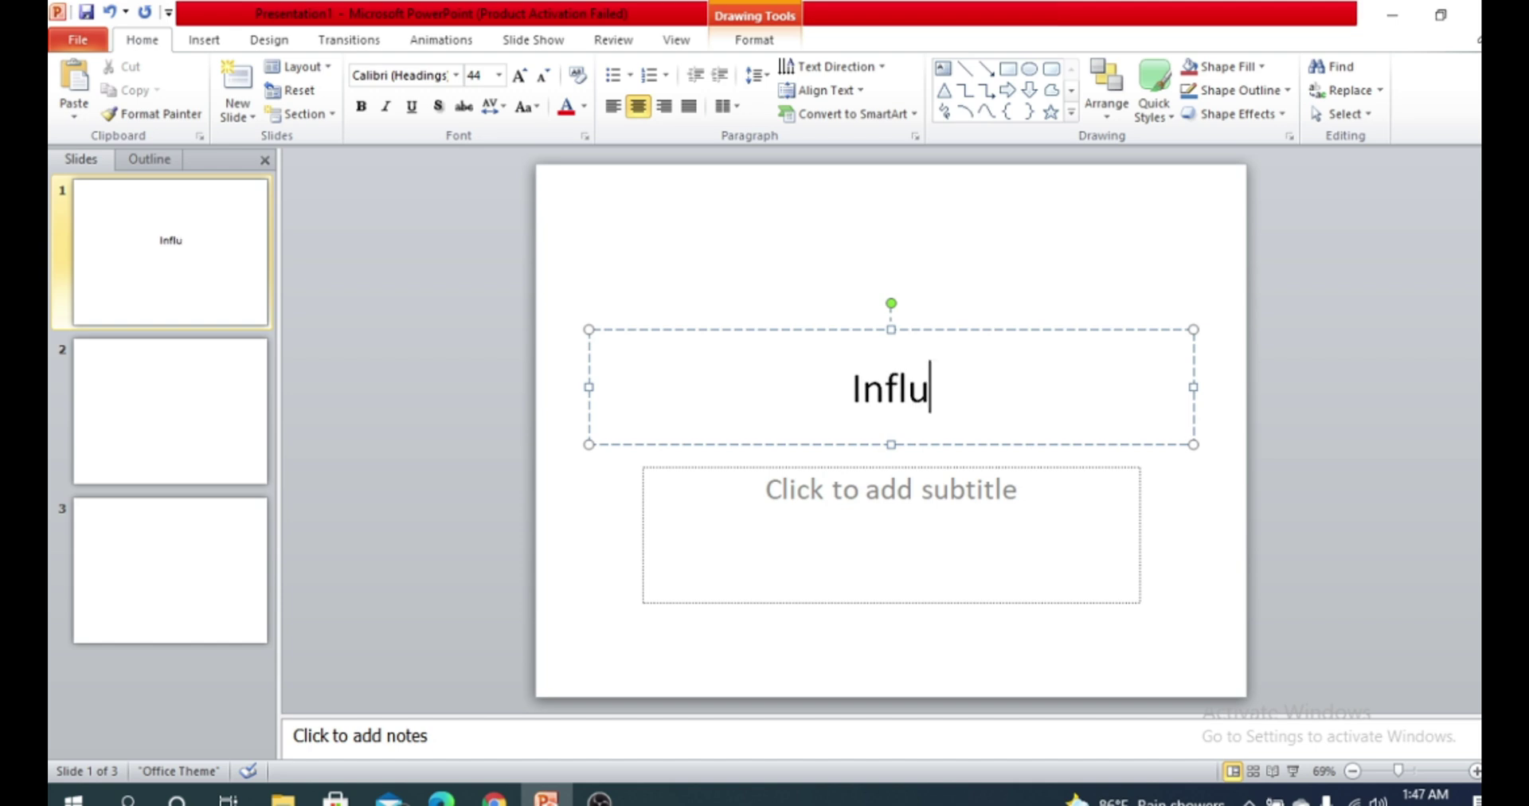
type("encer ")
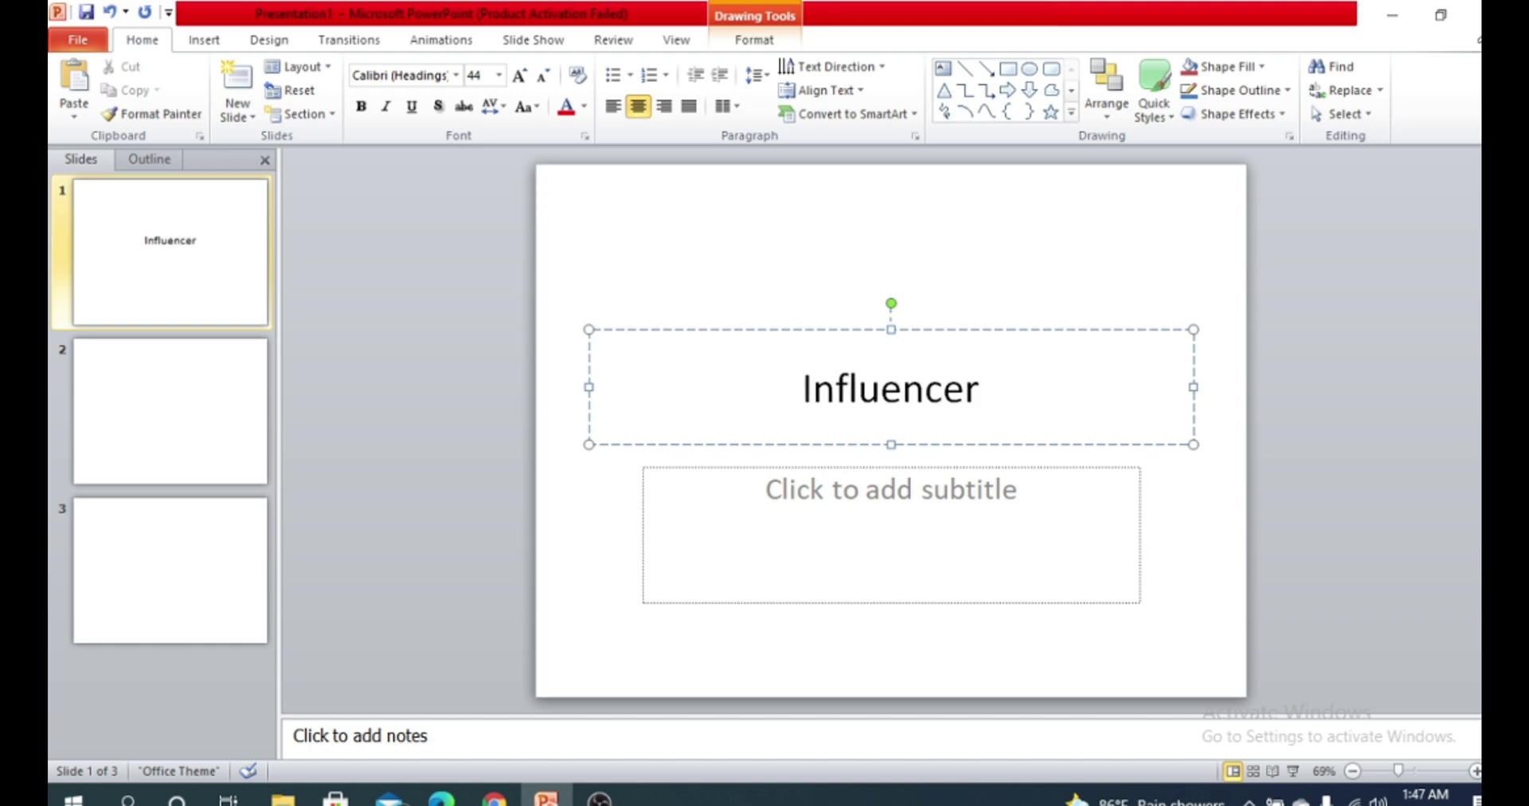
type("Marke")
key("BackSpace")
type("arke")
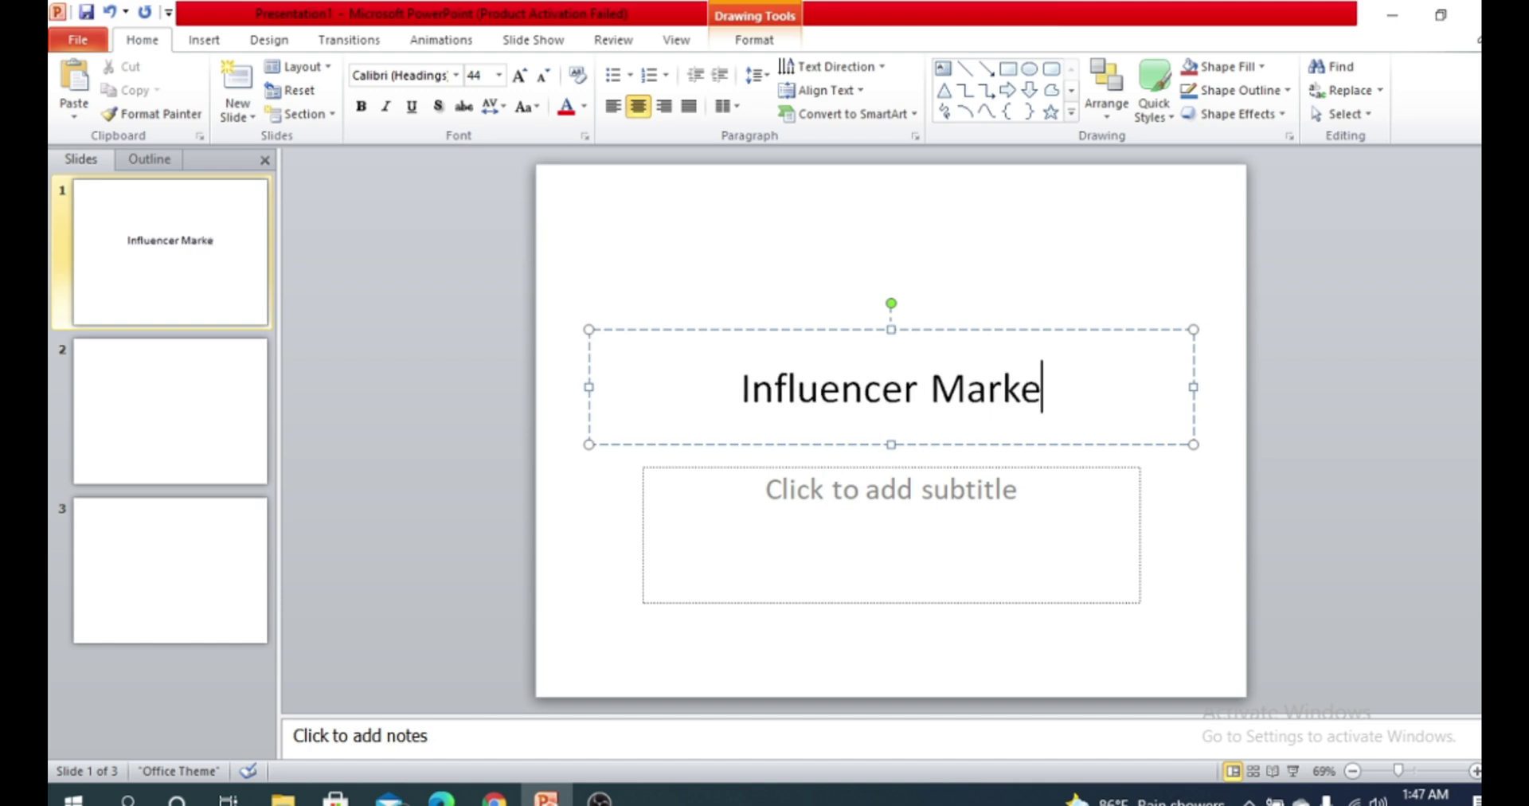
type("ting ")
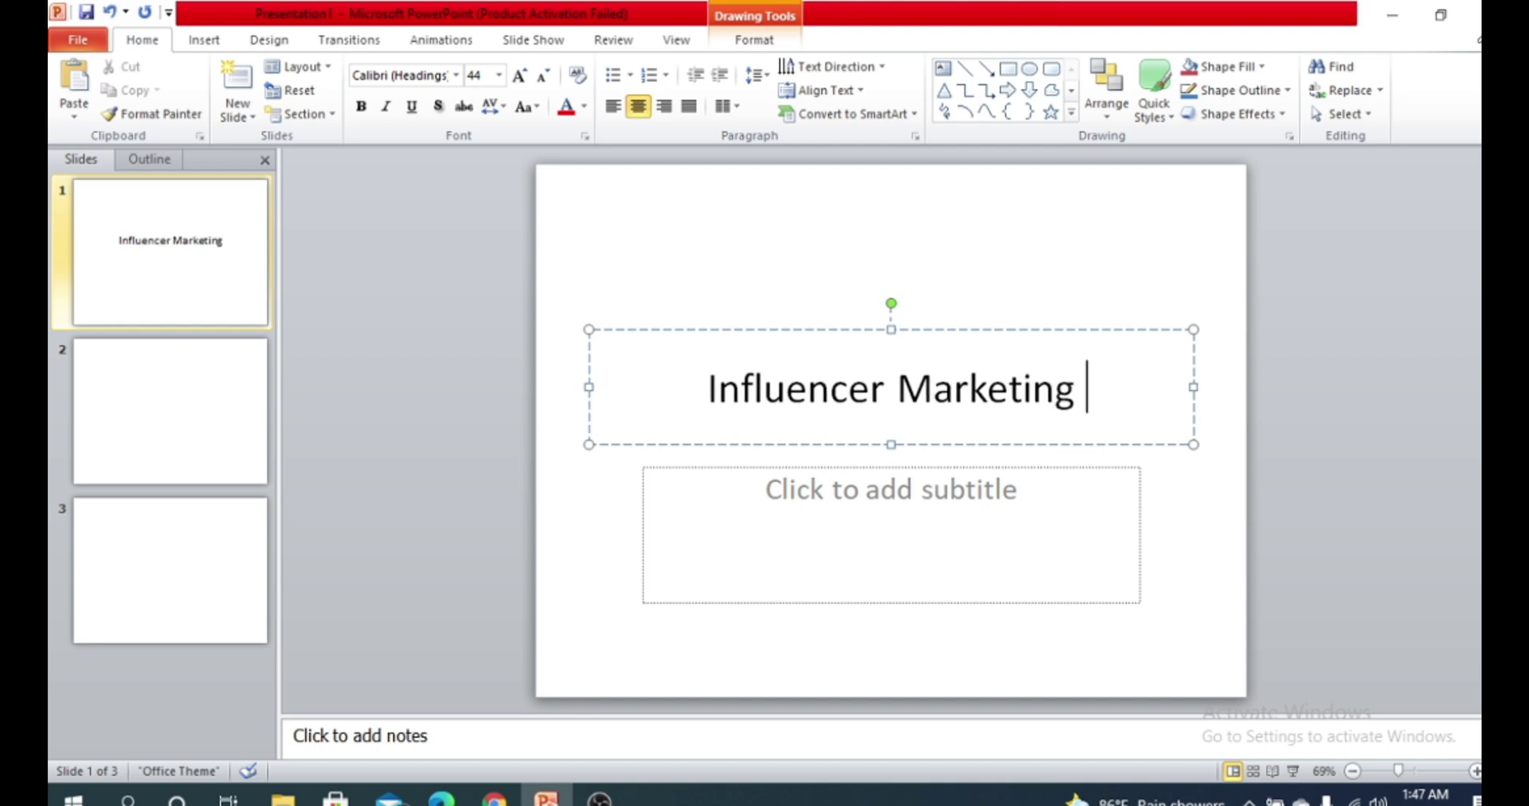
type("Strate")
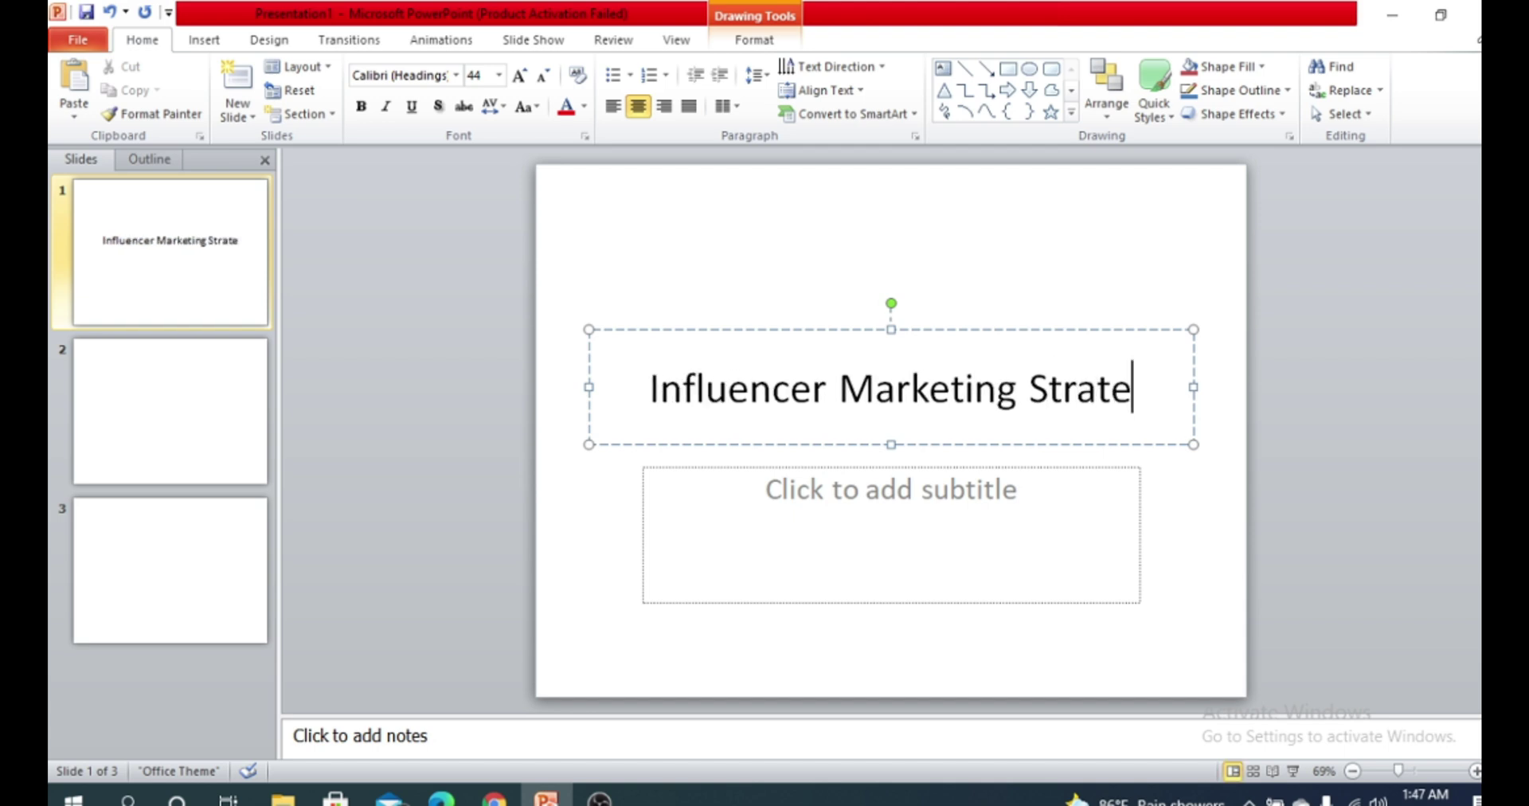
type("gy")
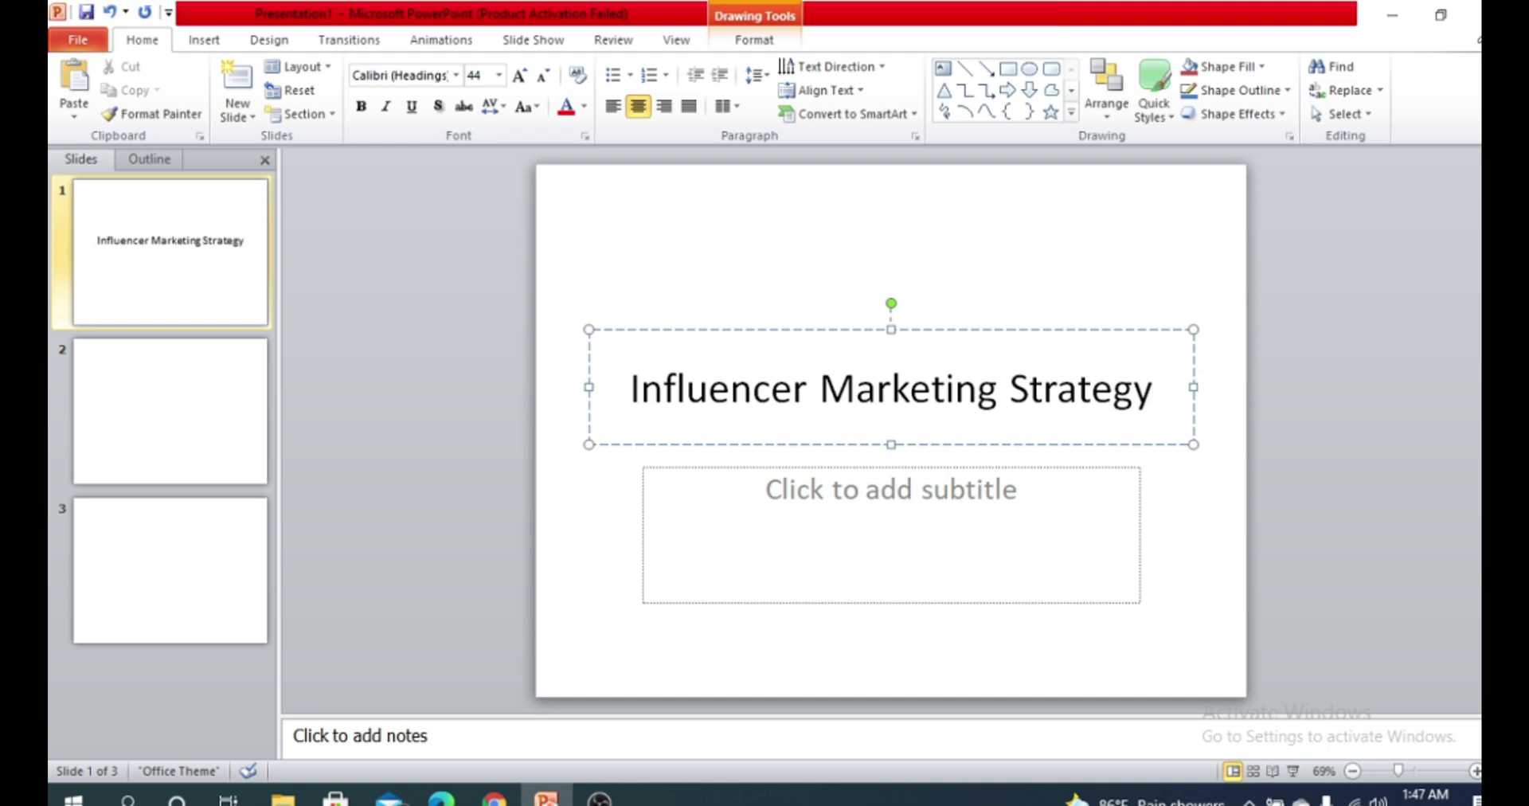
Break the title after 'Influencer' so it runs over two lines
left_click(817, 390)
key("Return")
left_click(1024, 365)
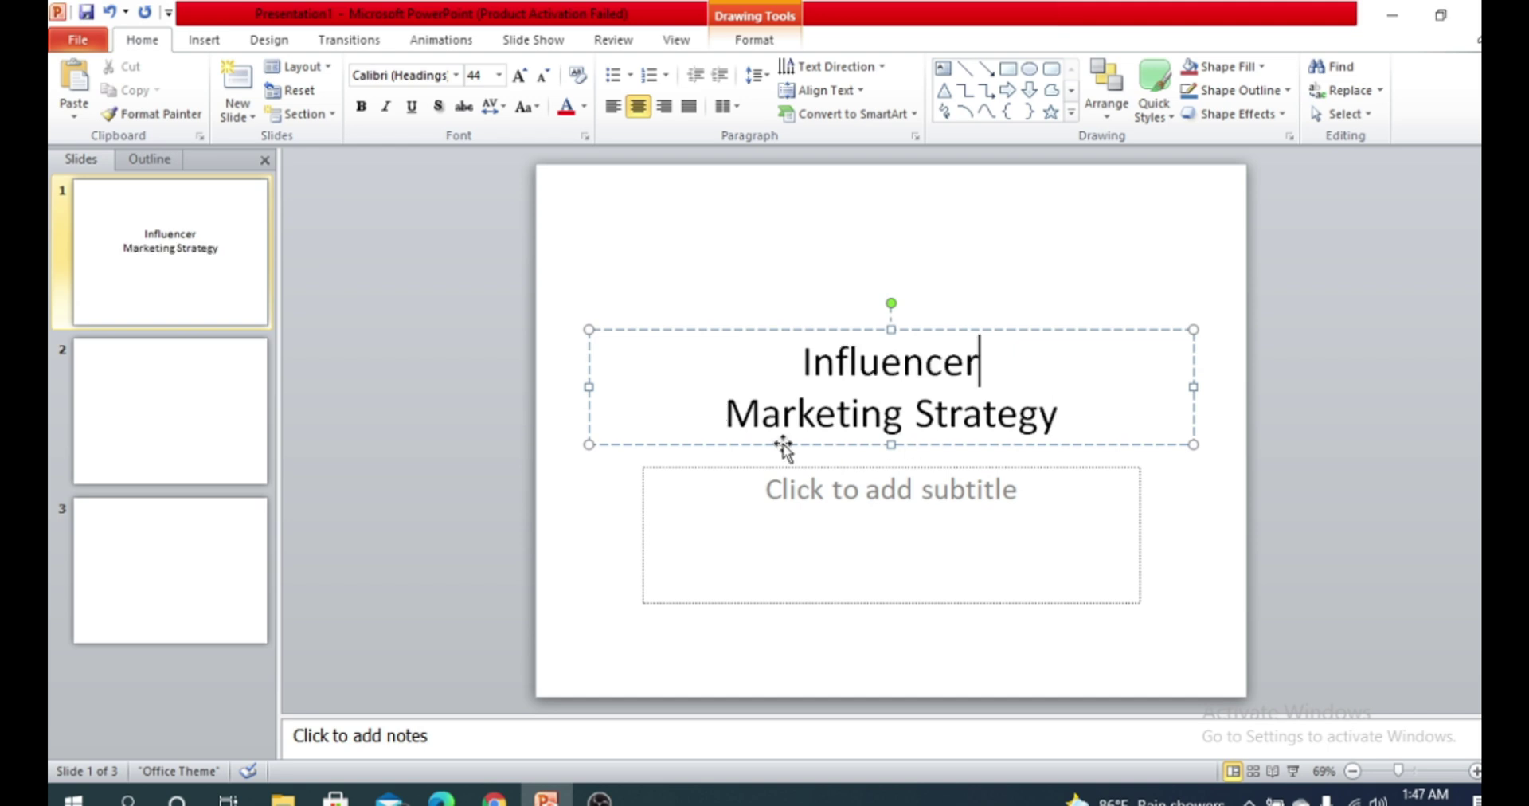
left_click(766, 491)
left_click(1027, 376)
left_click(795, 499)
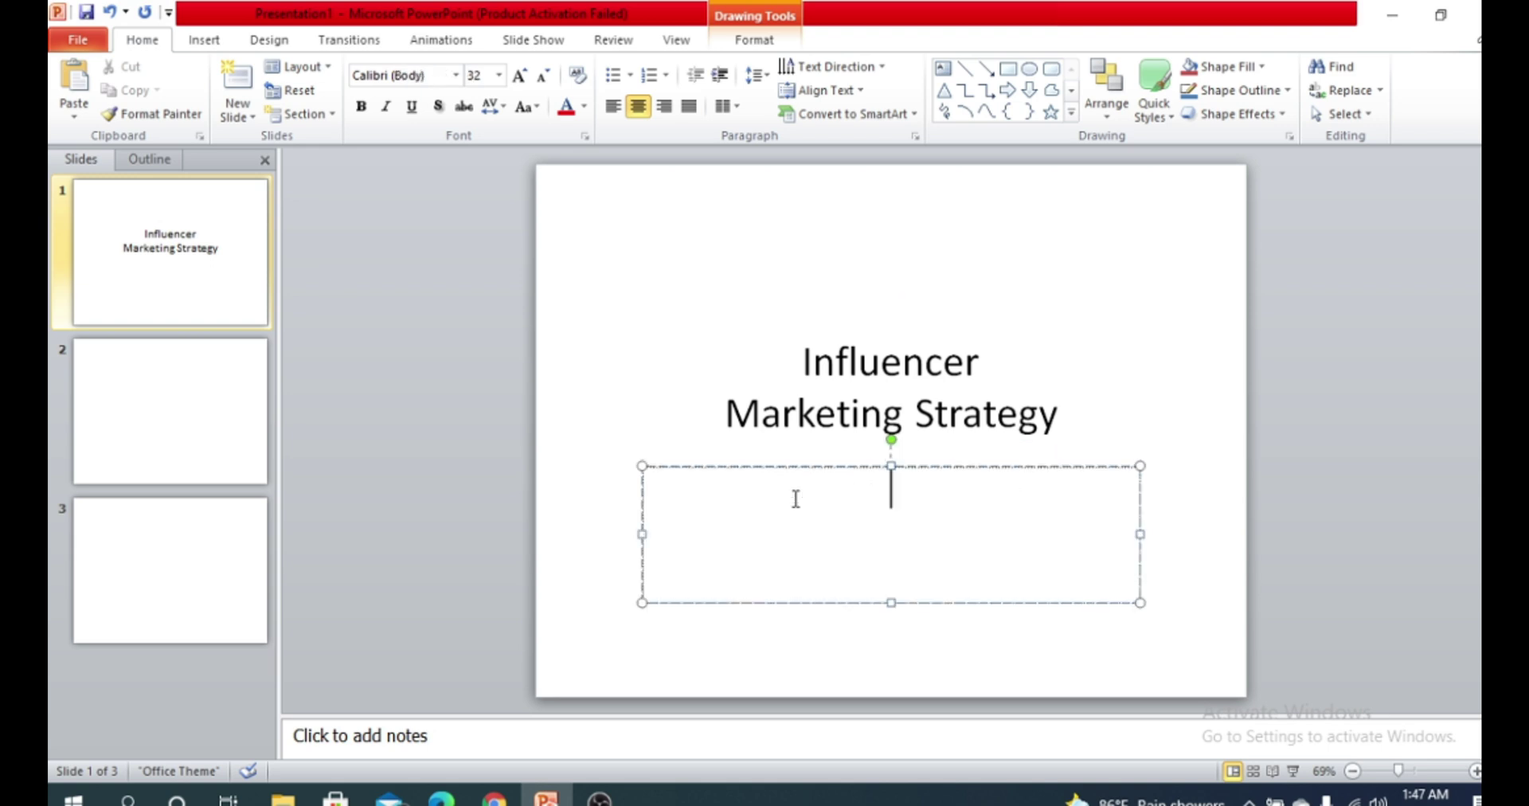
left_click(963, 407)
Select the empty subtitle placeholder as a whole box
left_click(827, 506)
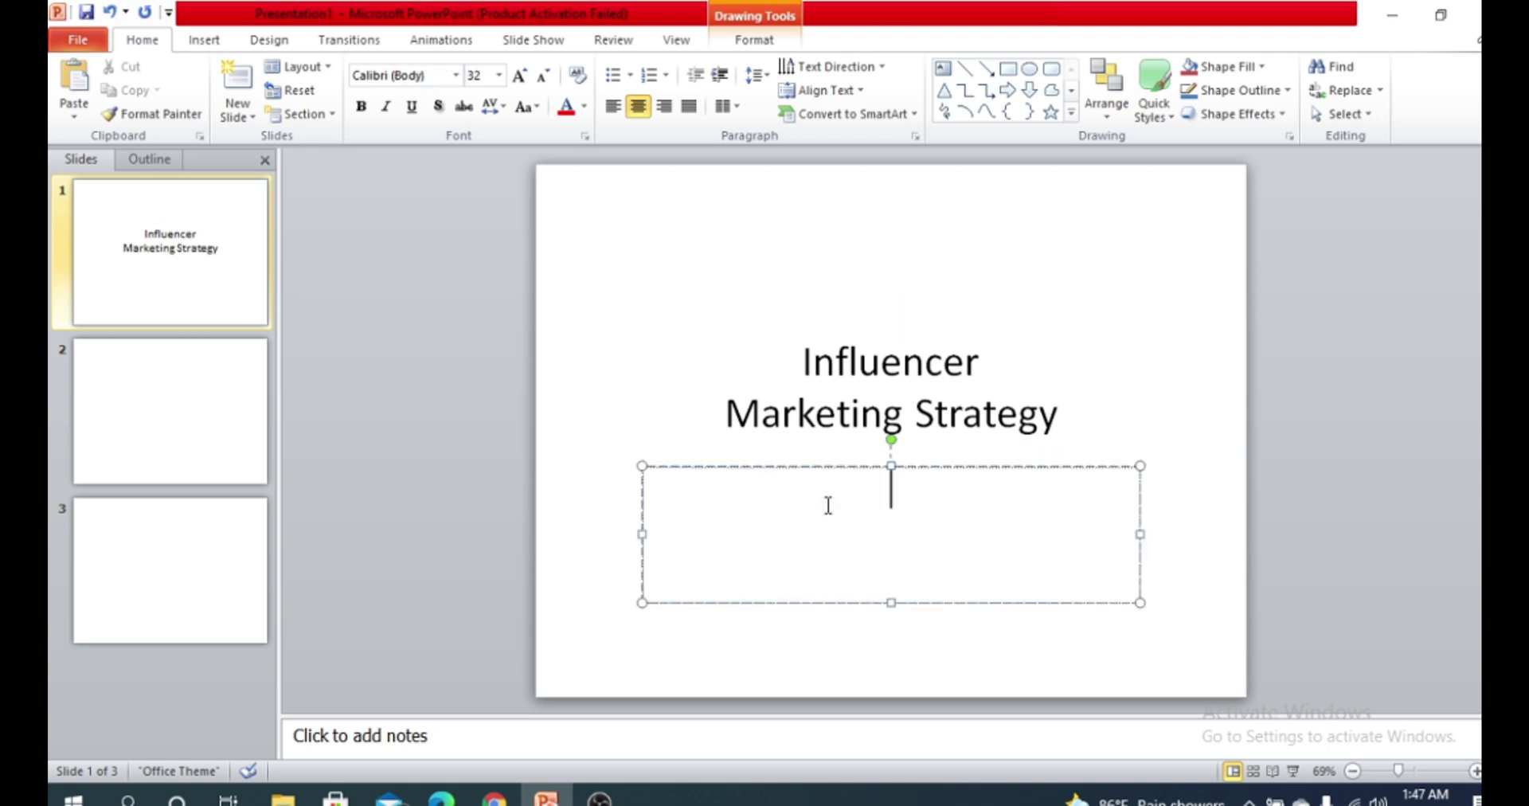
left_click(858, 465)
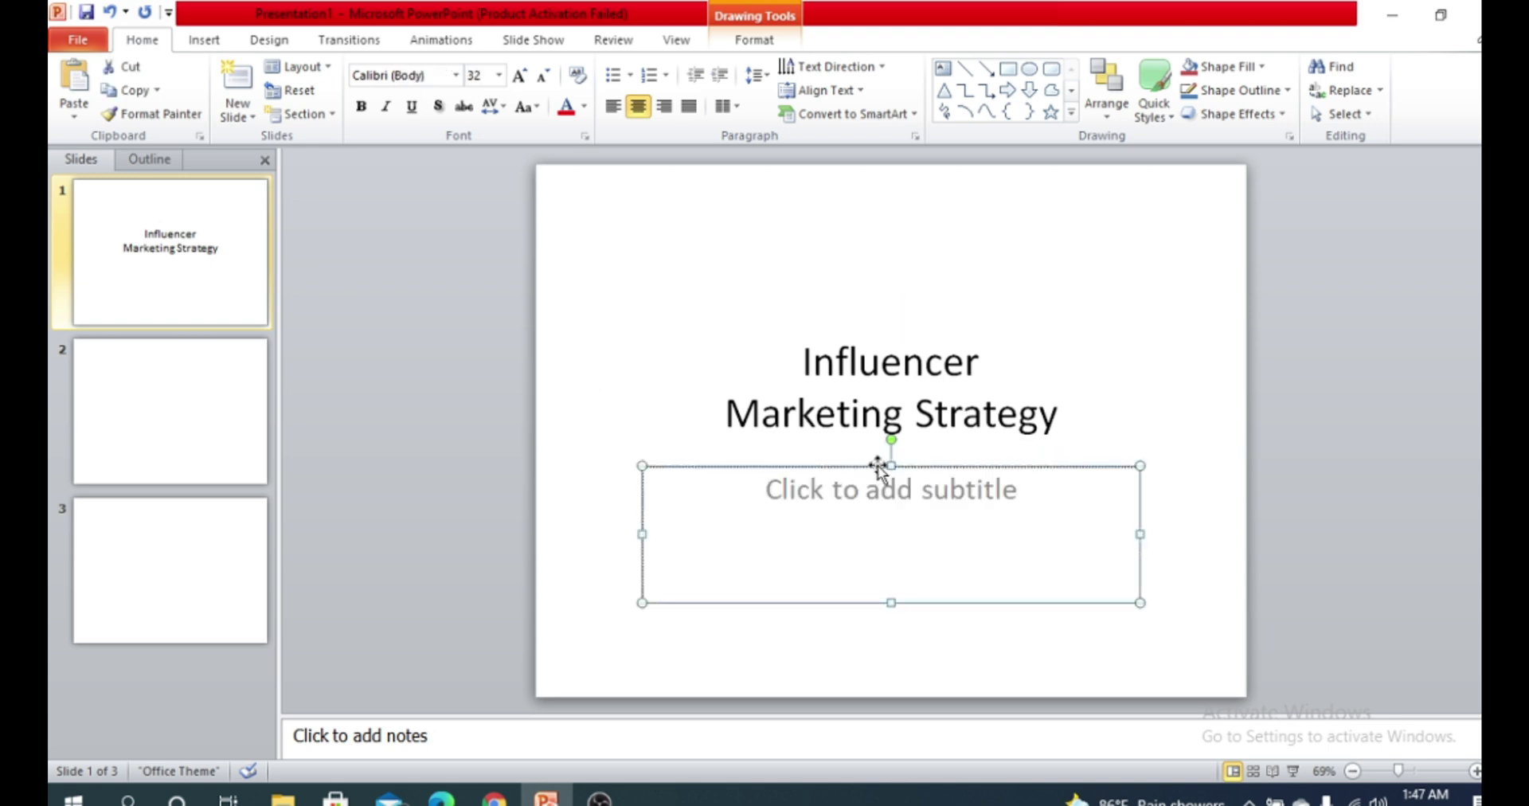
left_click(864, 510)
left_click(1000, 465)
left_click(940, 488)
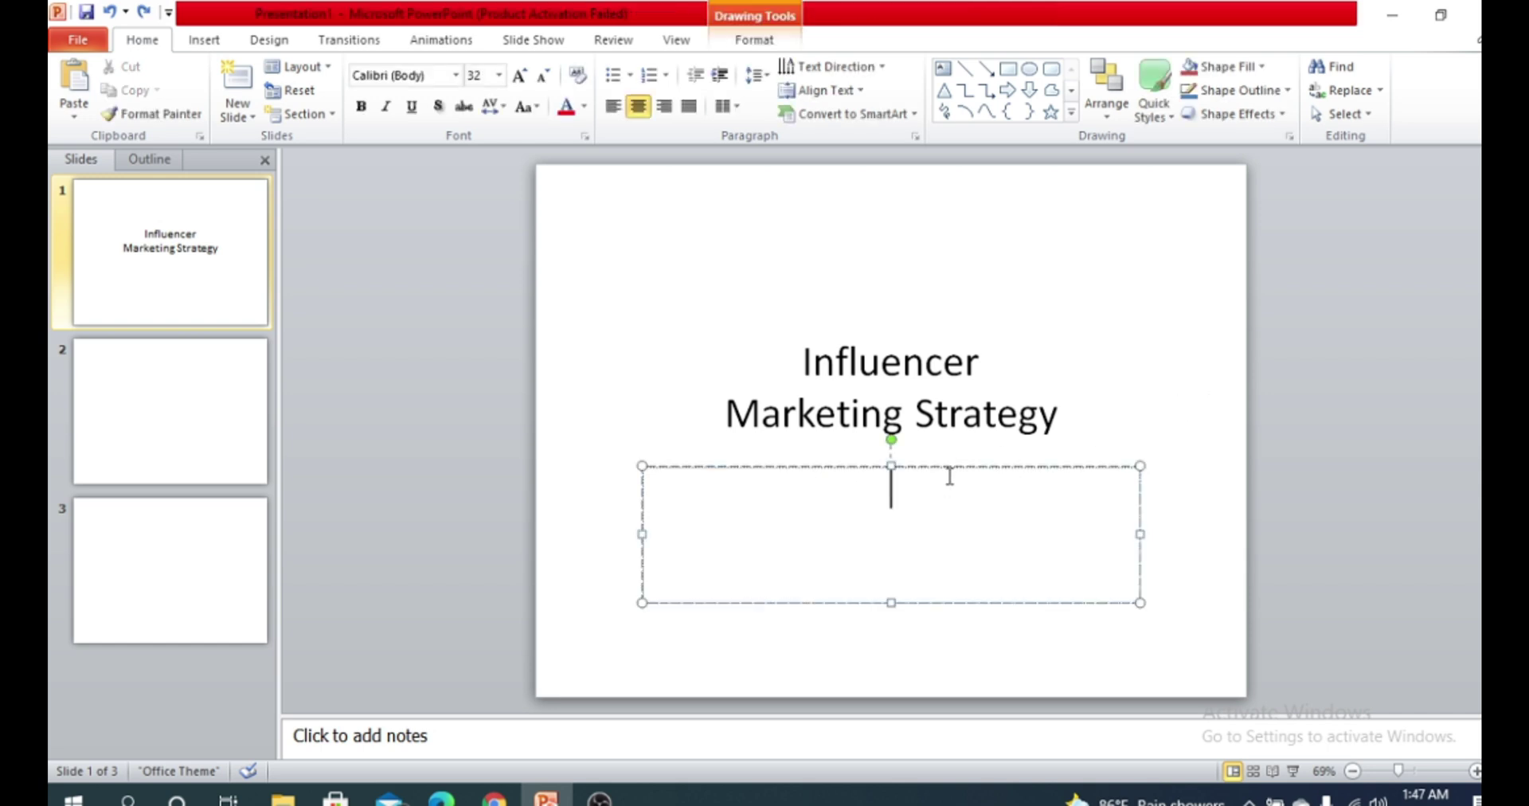
left_click(955, 465)
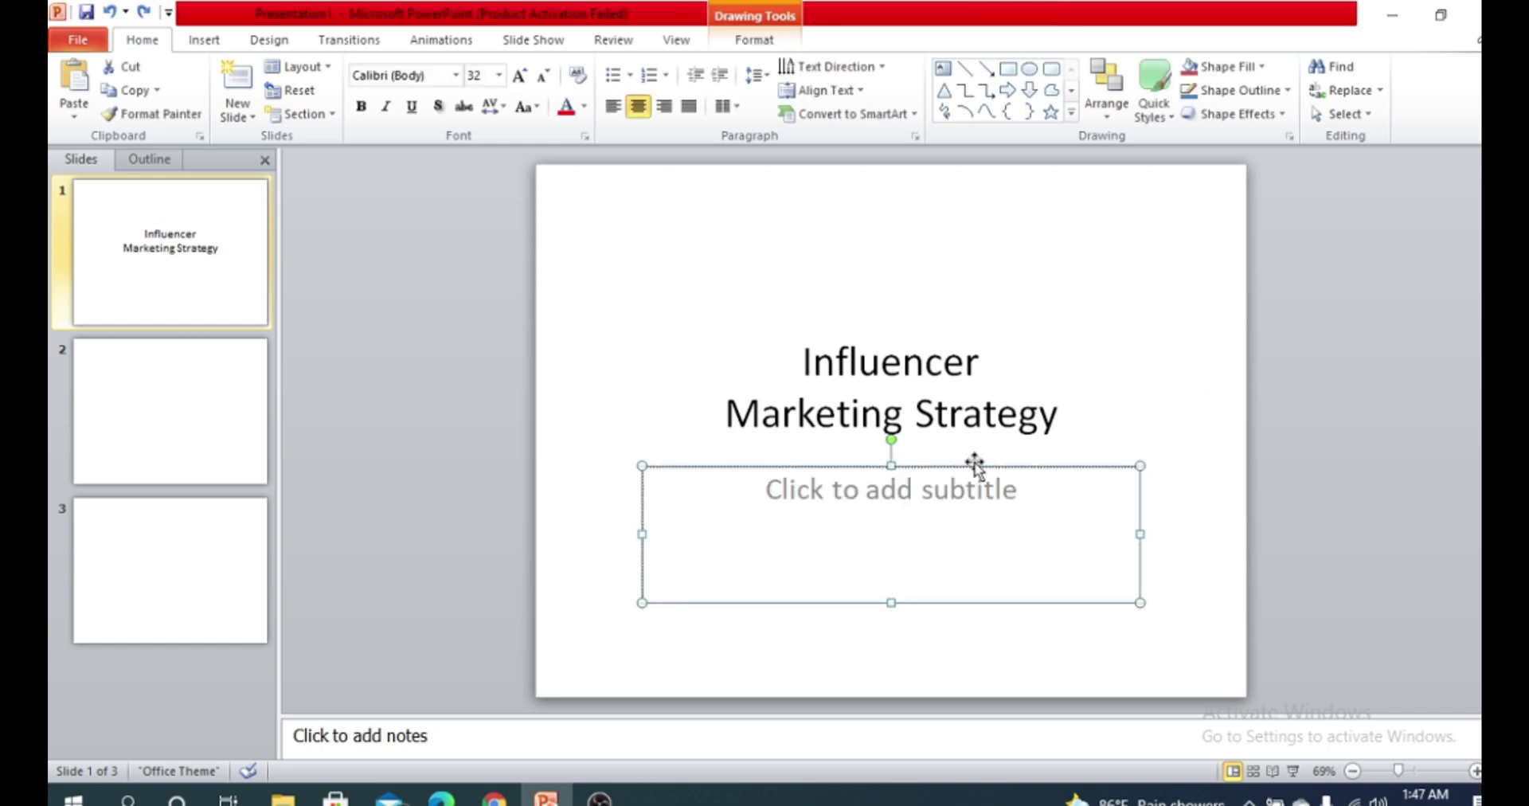
Delete the empty subtitle box and nudge the title box slightly lower
key("Delete")
left_click(916, 418)
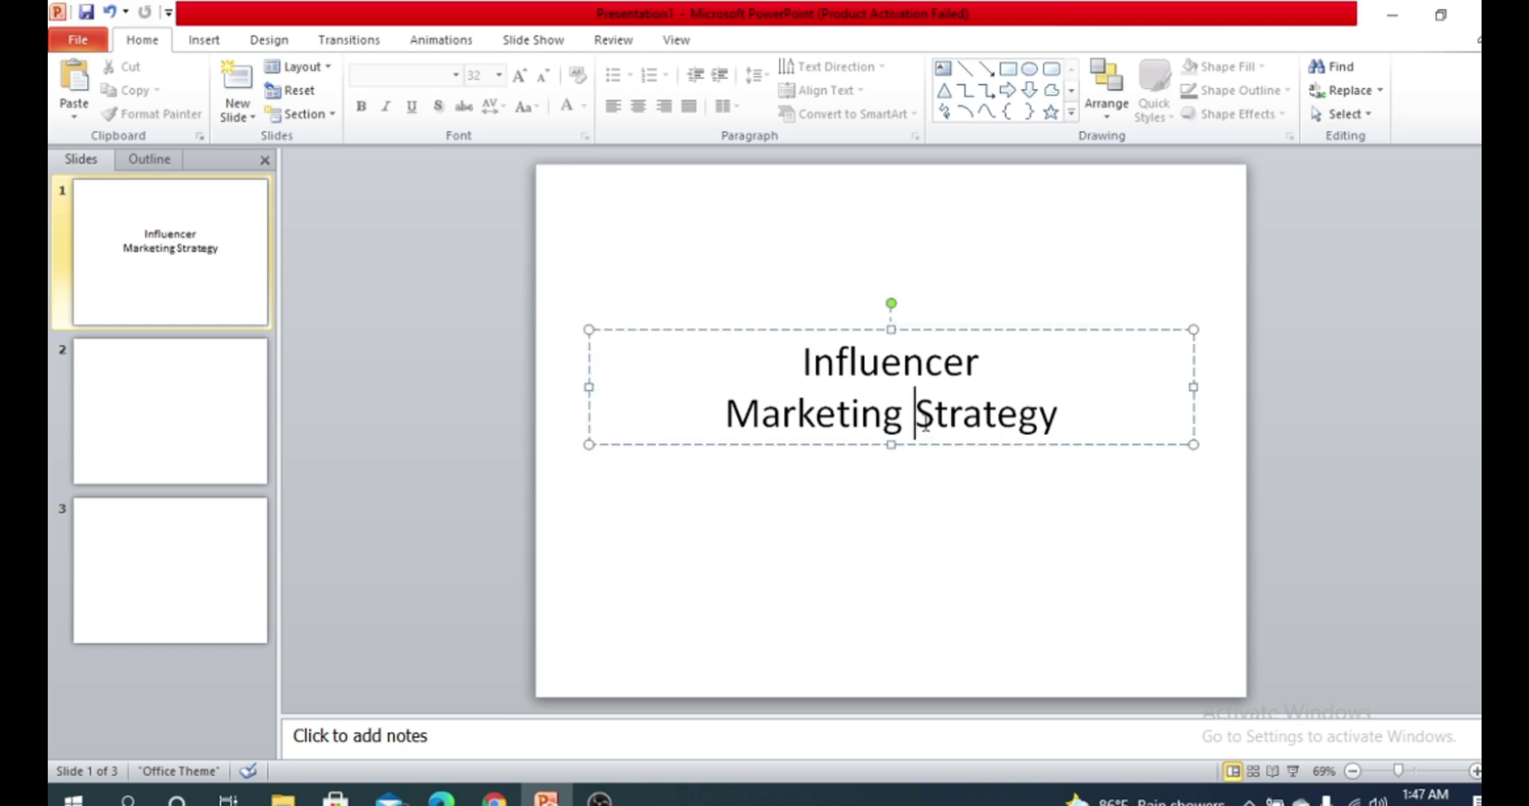
left_click_drag(906, 333, 904, 373)
key("ctrl+a")
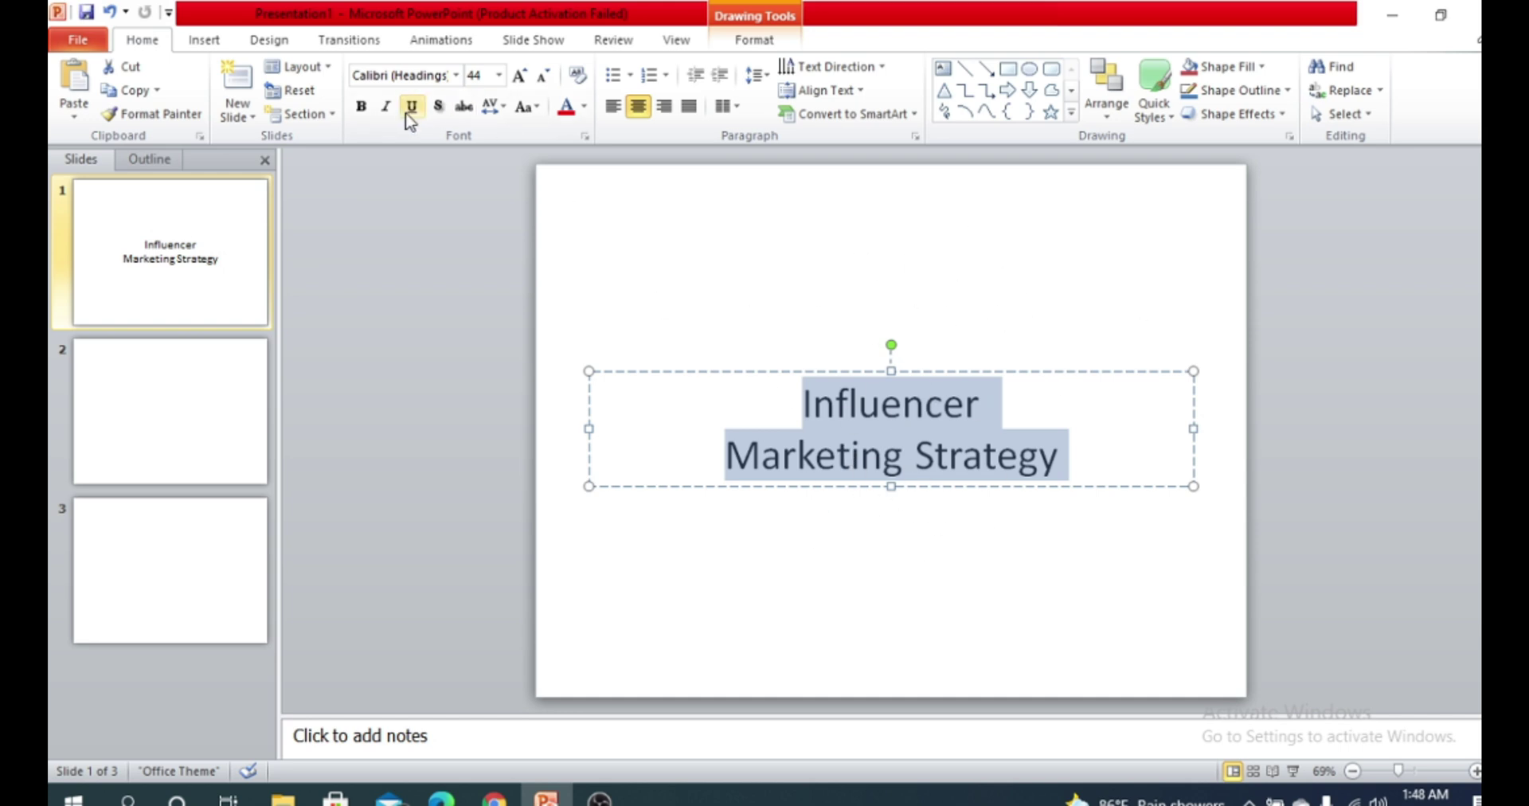
left_click(961, 424)
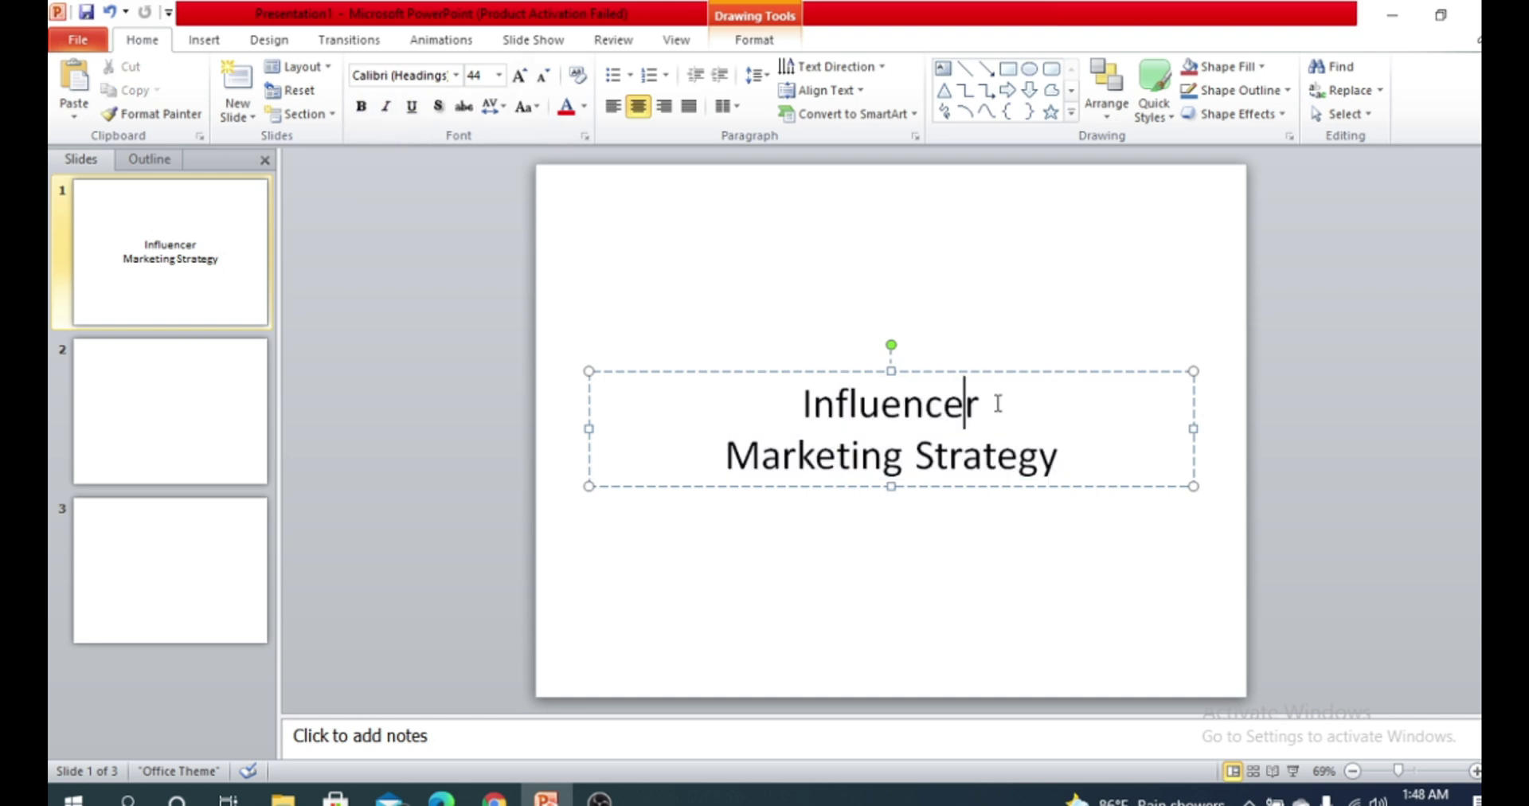
Make both lines of the title bold
double_click(987, 401)
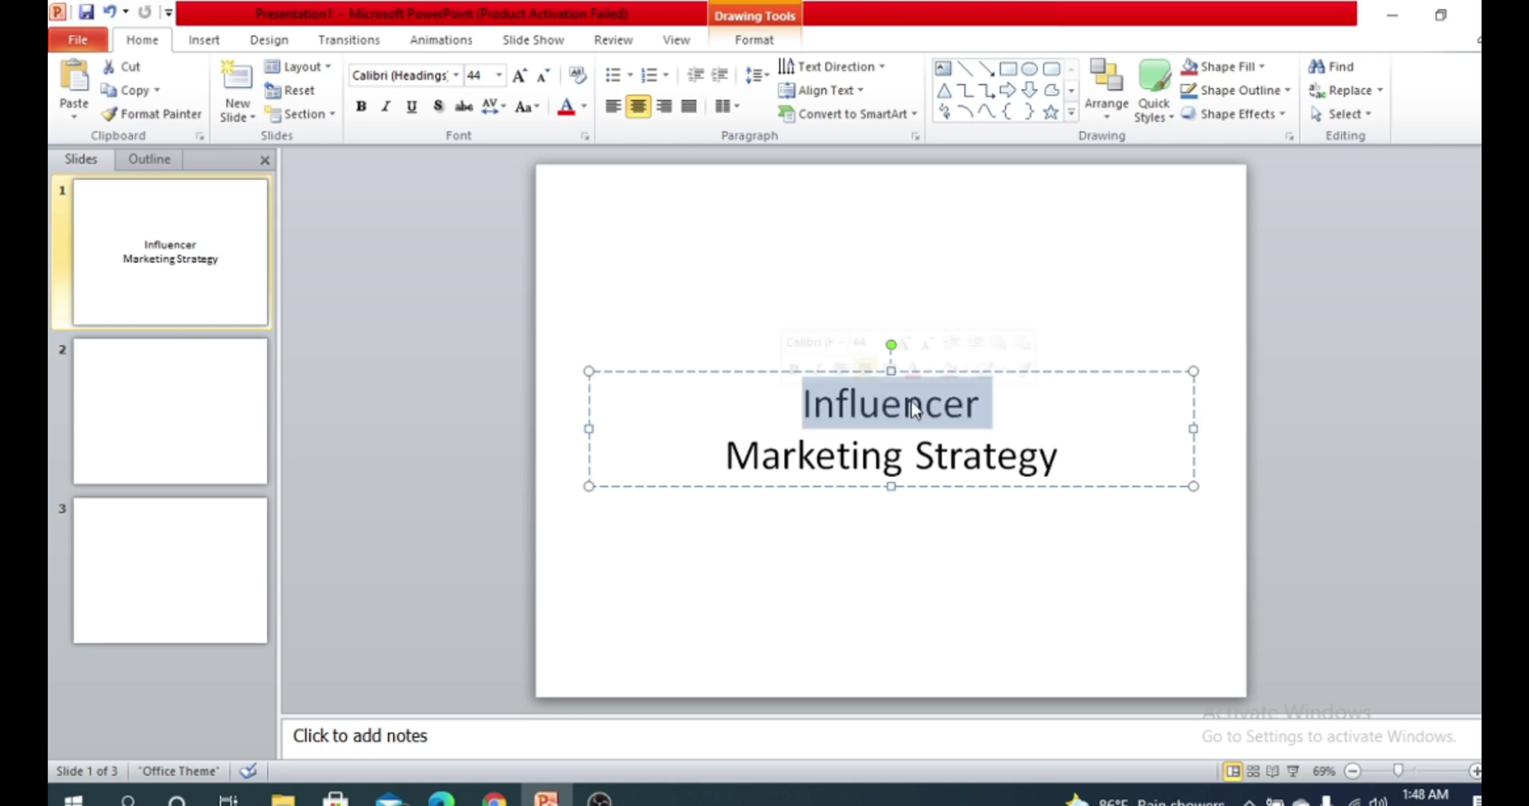
left_click_drag(1094, 462, 751, 454)
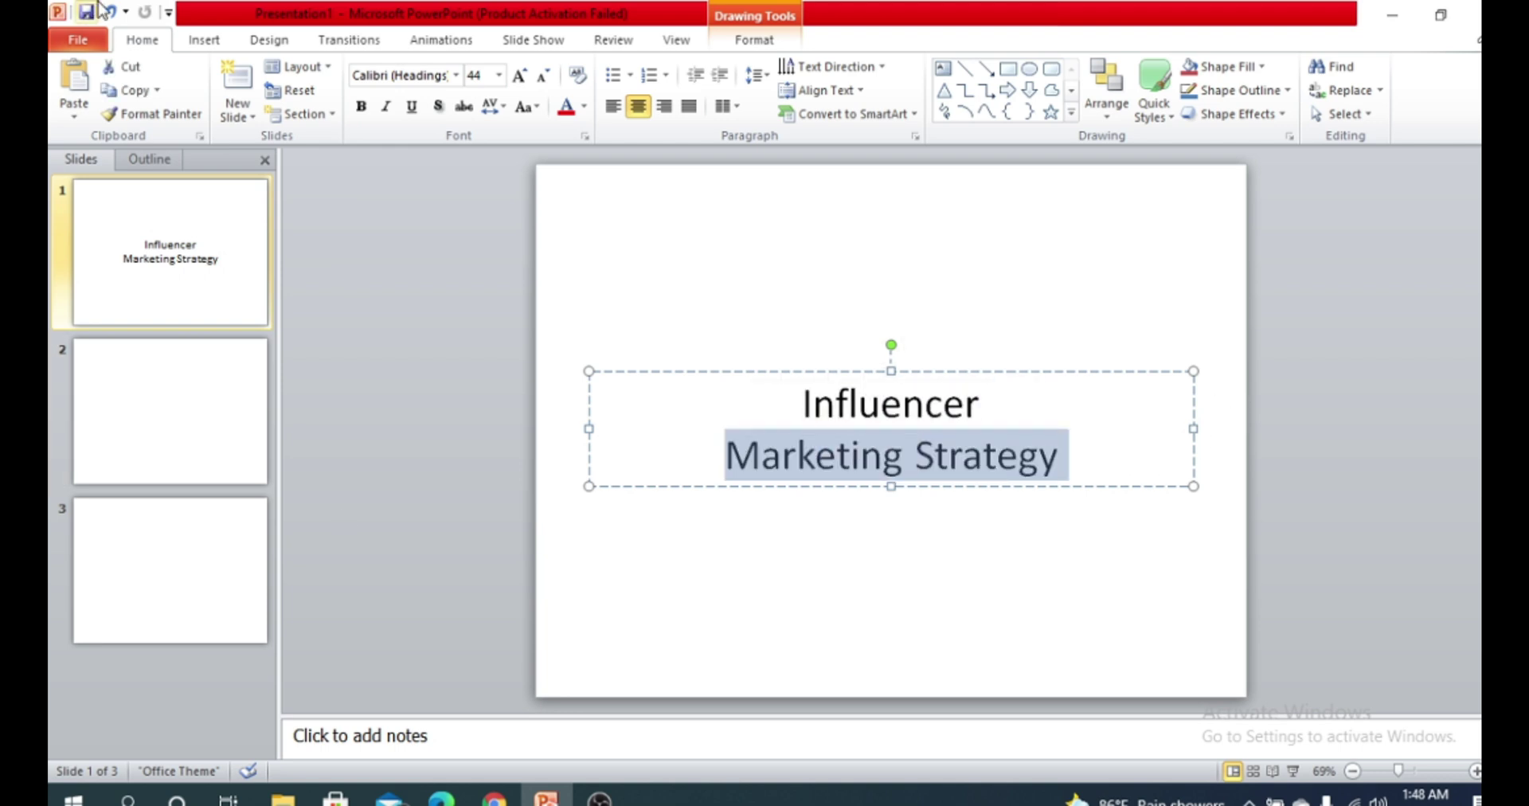
left_click(800, 402)
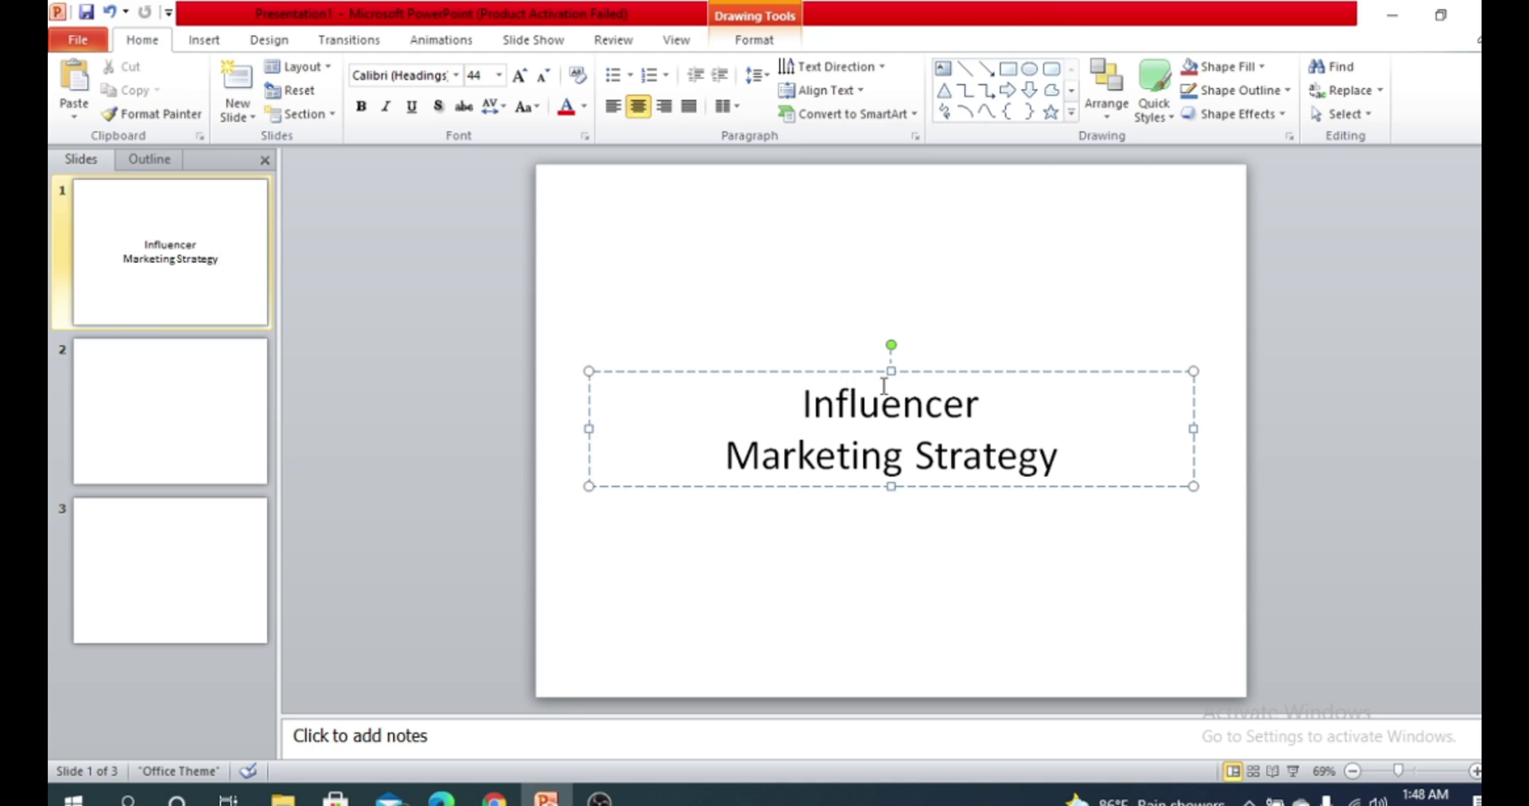
left_click_drag(1086, 459, 1000, 407)
left_click(798, 403)
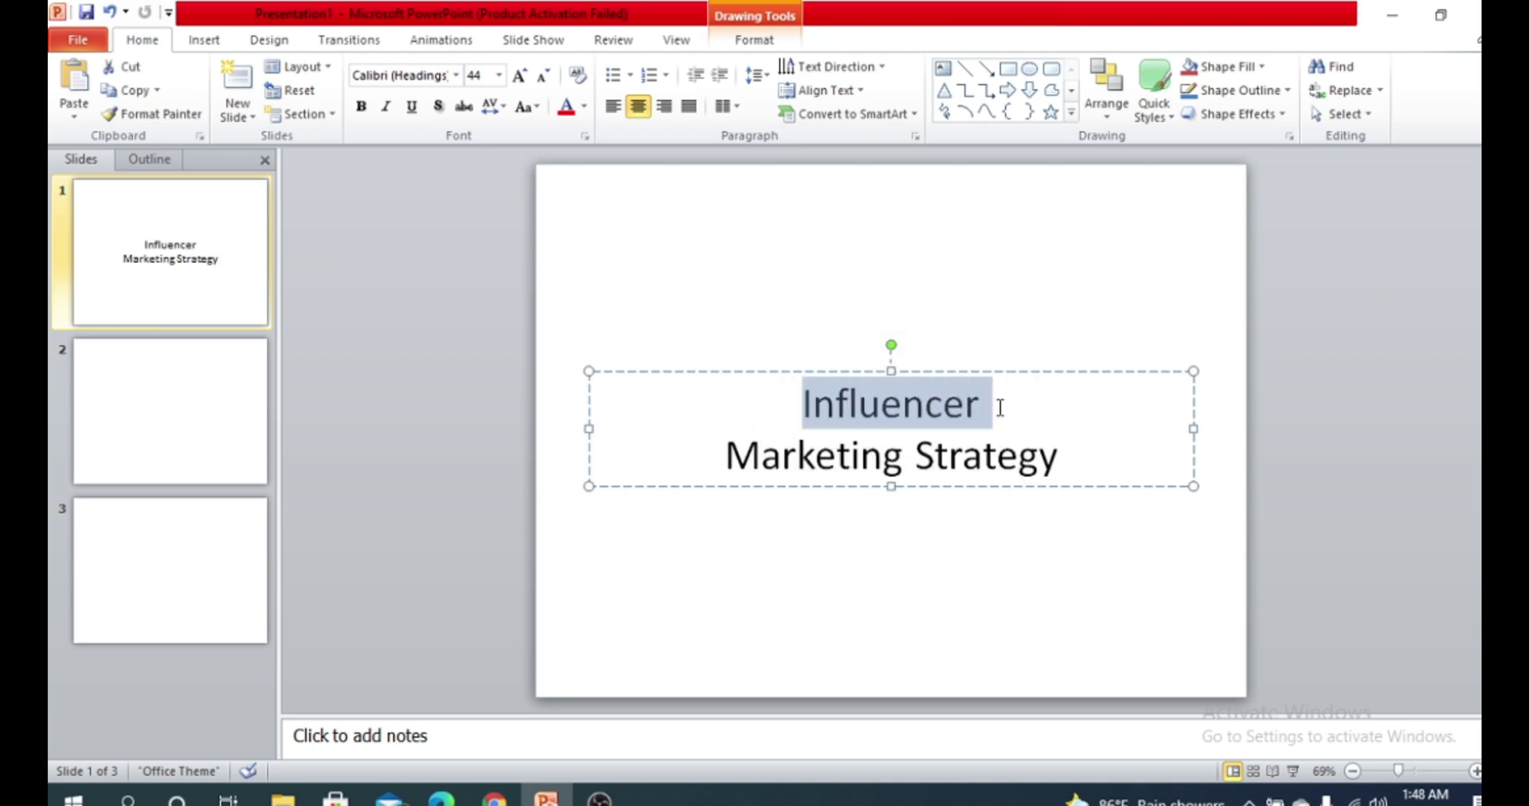
left_click_drag(1083, 469, 800, 398)
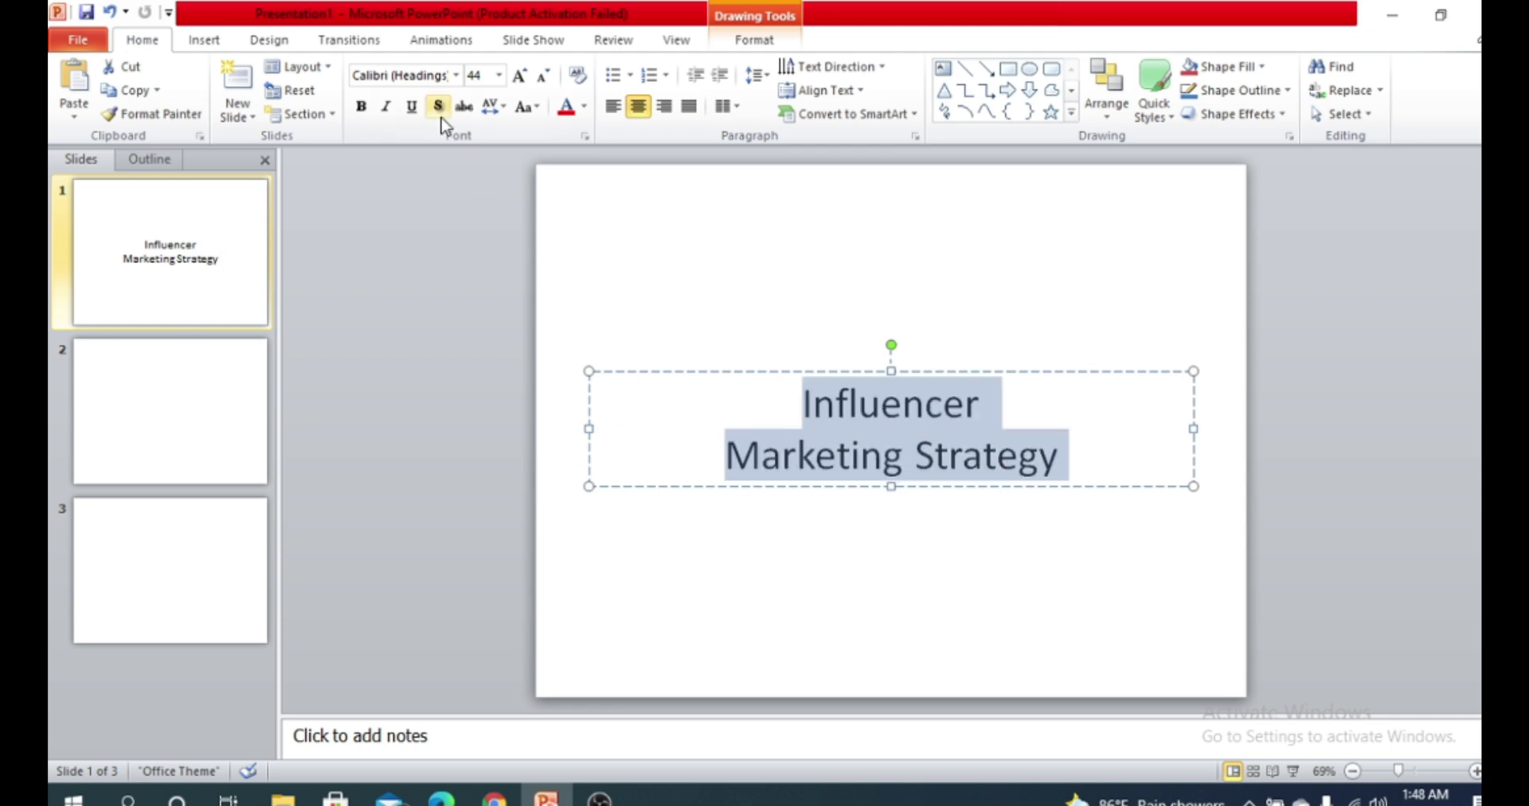
left_click(360, 107)
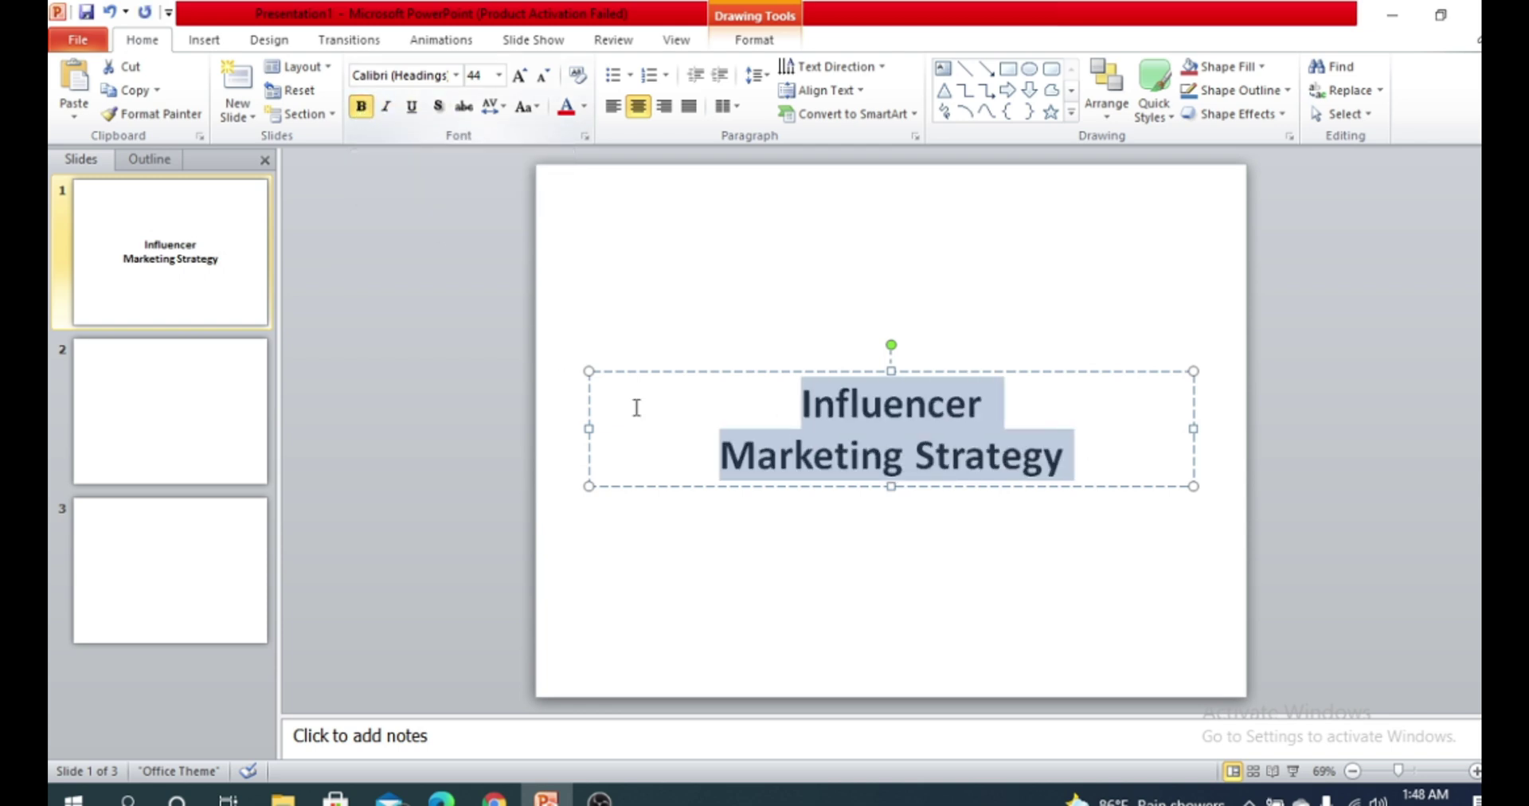
Remove the bold formatting from the whole two-line title
left_click(997, 396)
left_click_drag(1096, 472, 779, 405)
left_click(1031, 392)
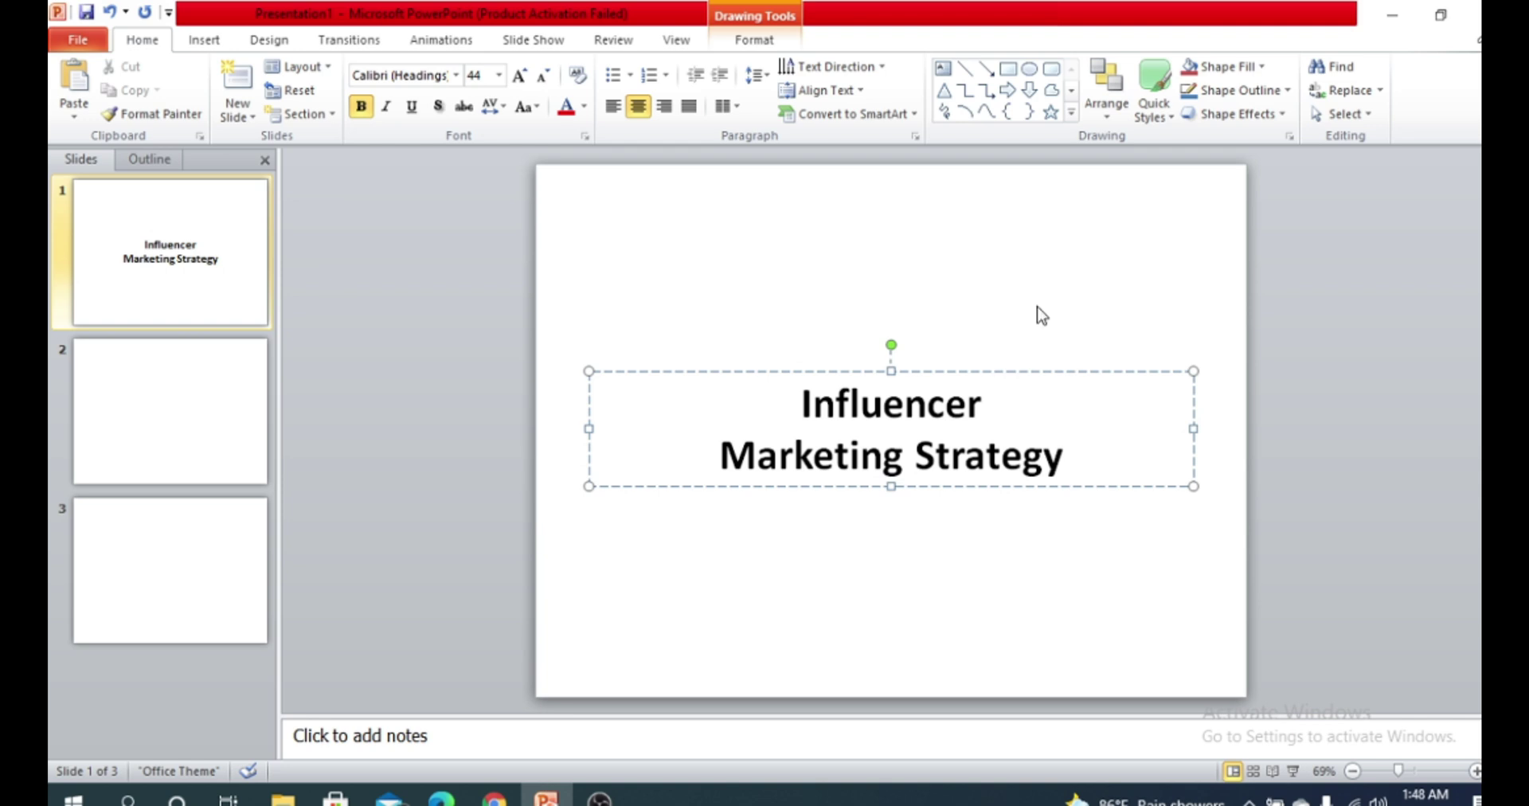
left_click_drag(1068, 461, 454, 181)
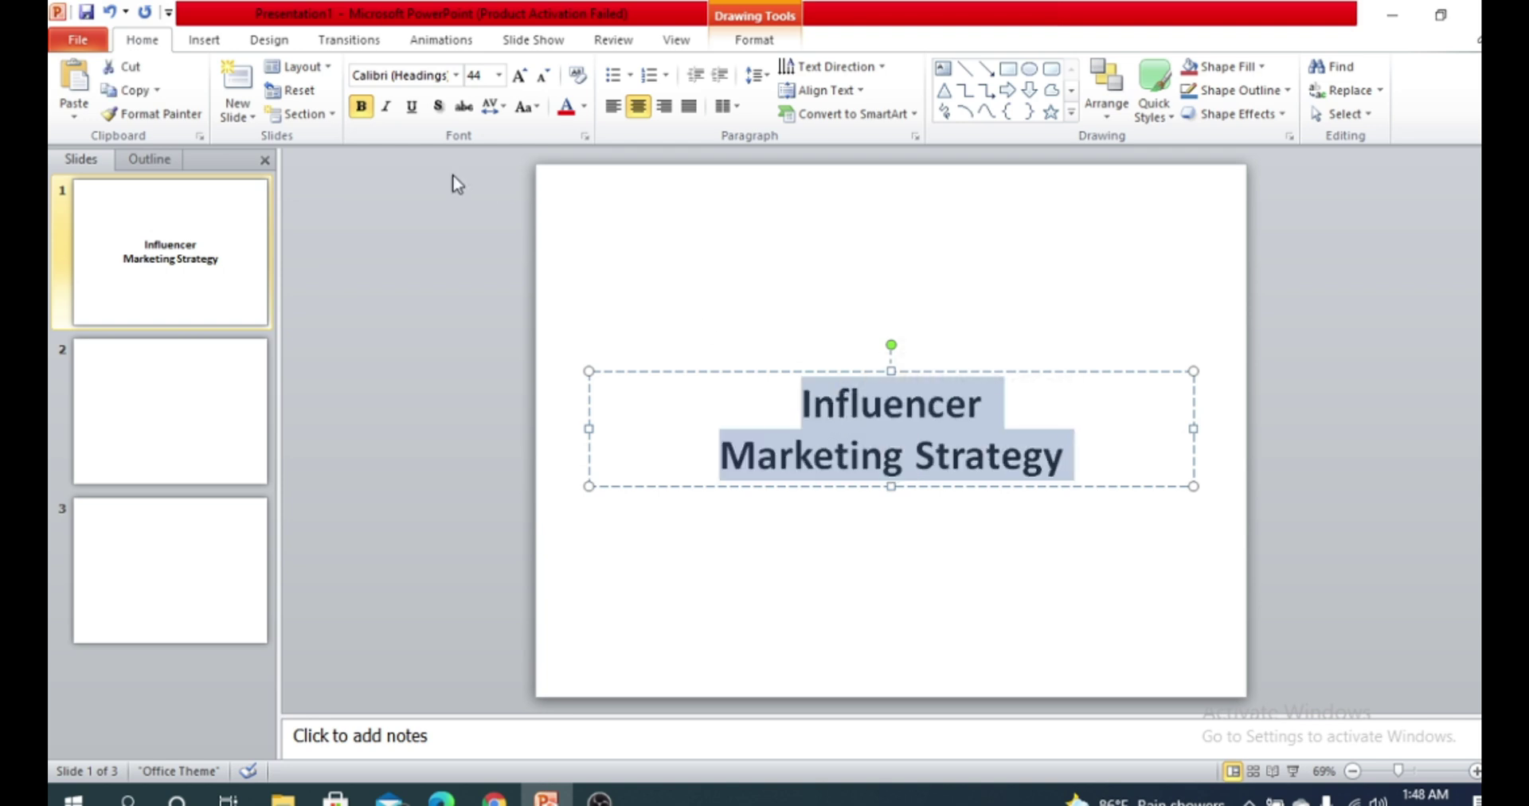
left_click(360, 106)
left_click(958, 562)
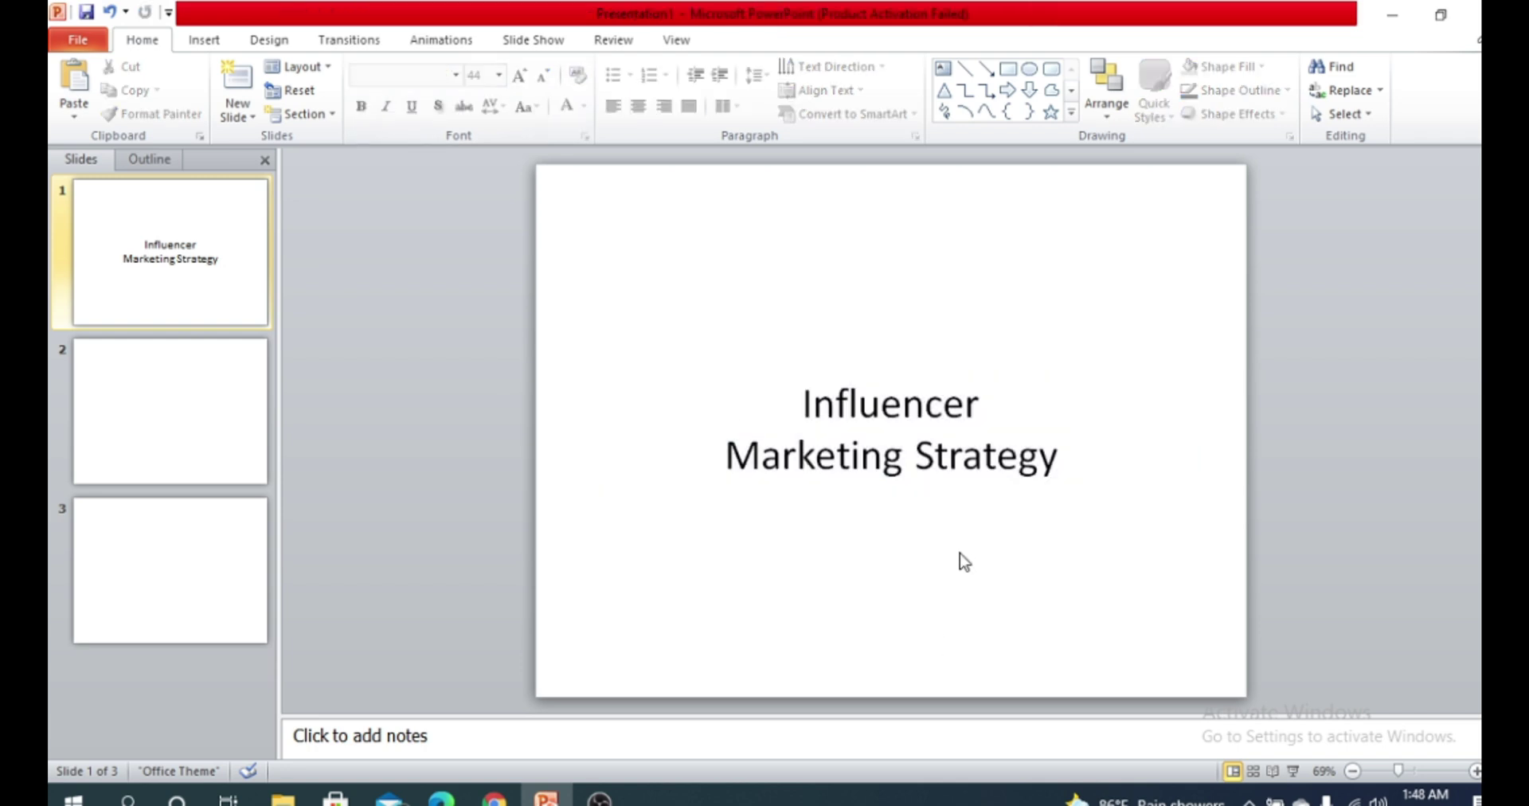
left_click(965, 403)
left_click(1017, 404)
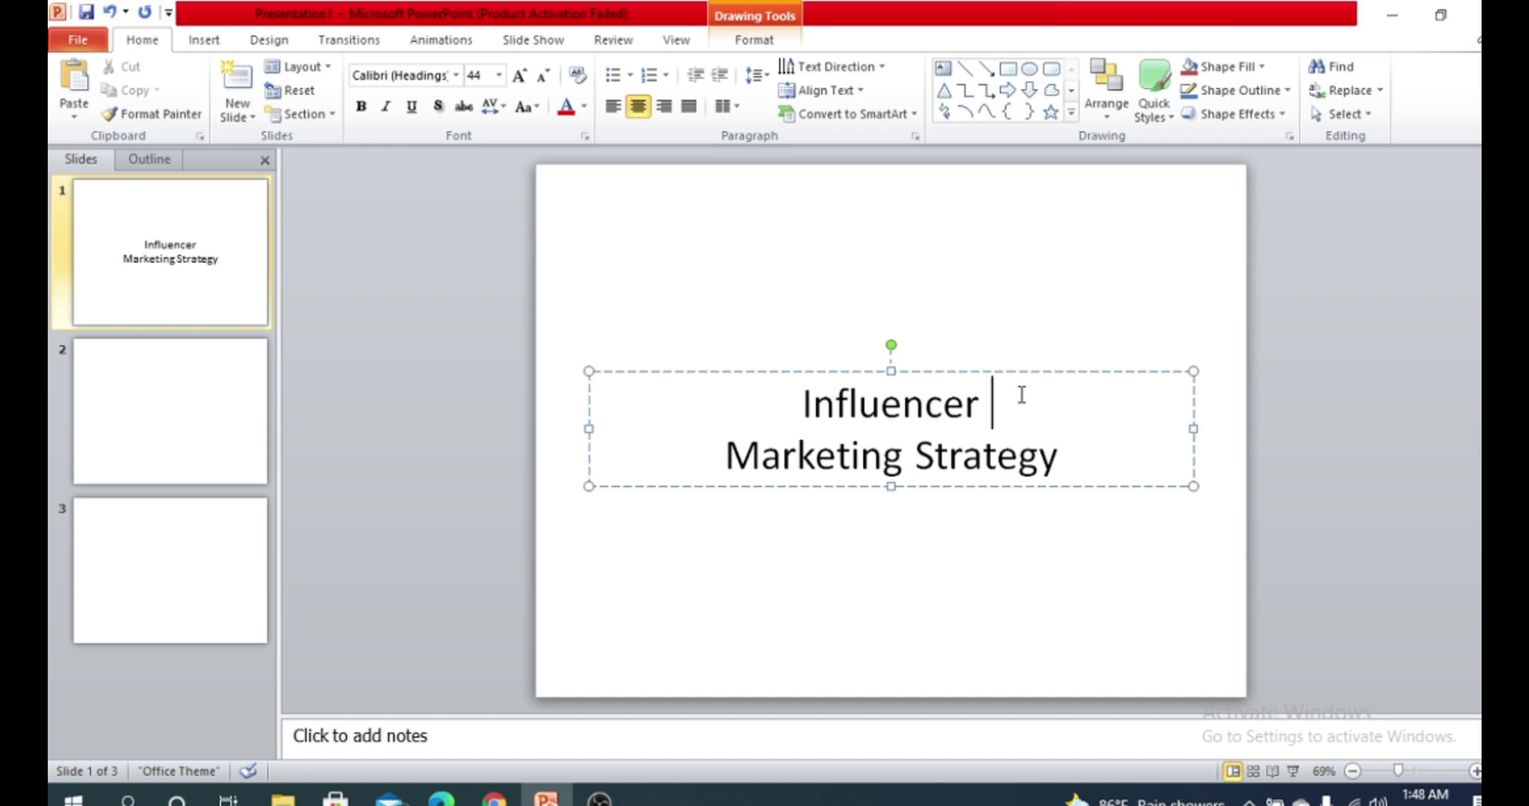
Make the word Influencer bold
double_click(925, 402)
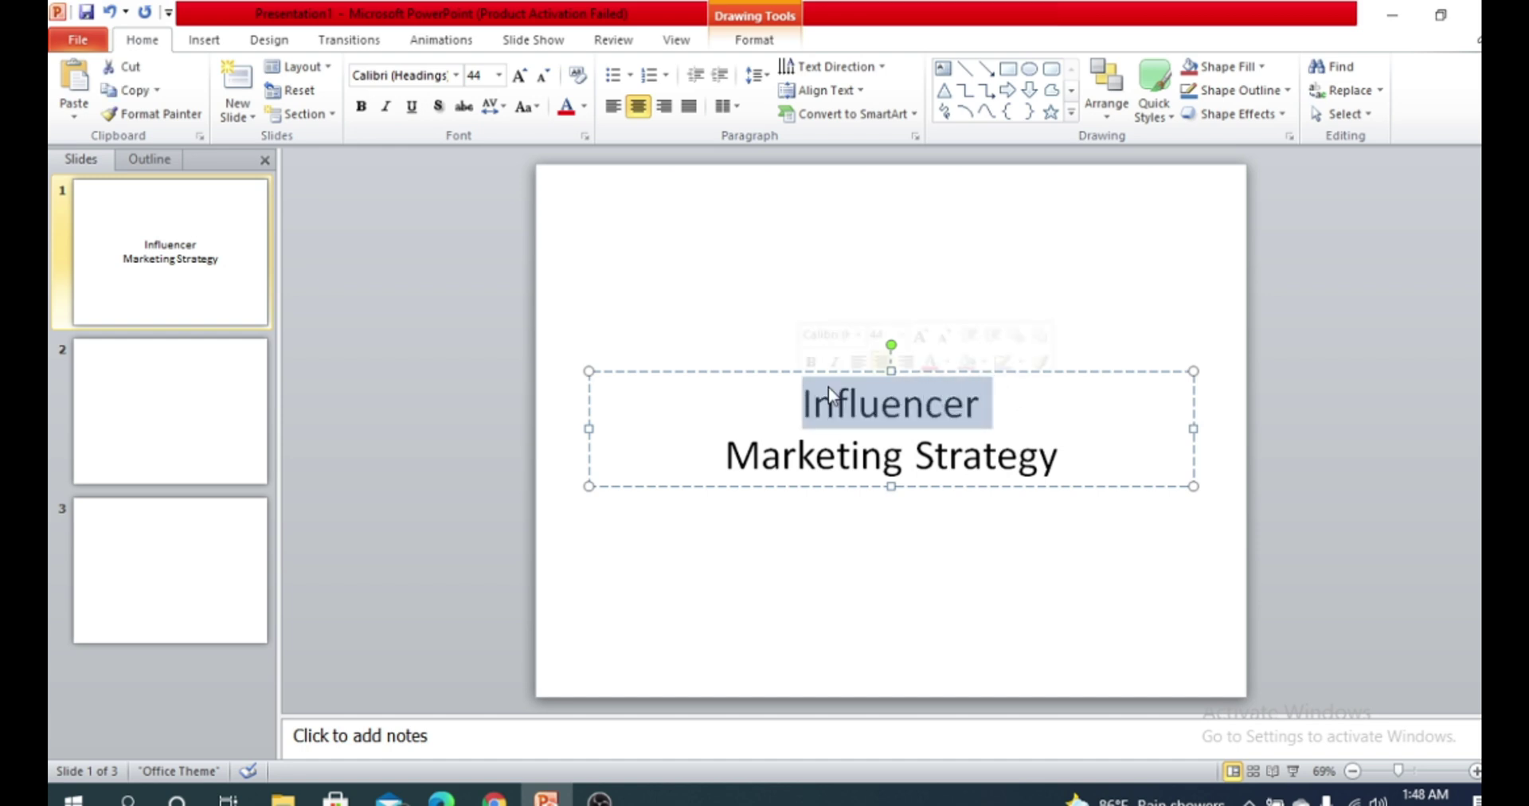
left_click(362, 107)
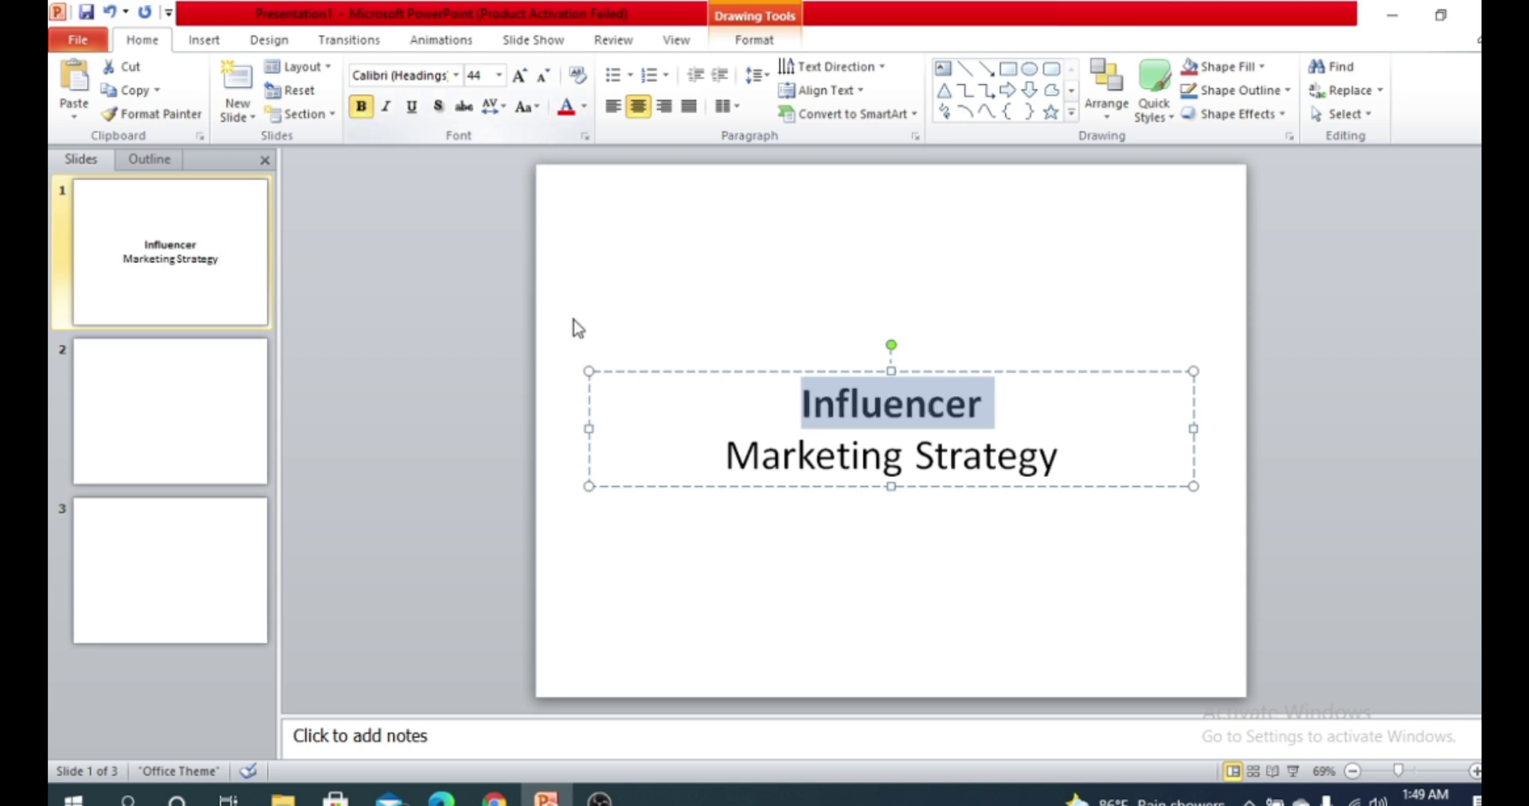
key("Down")
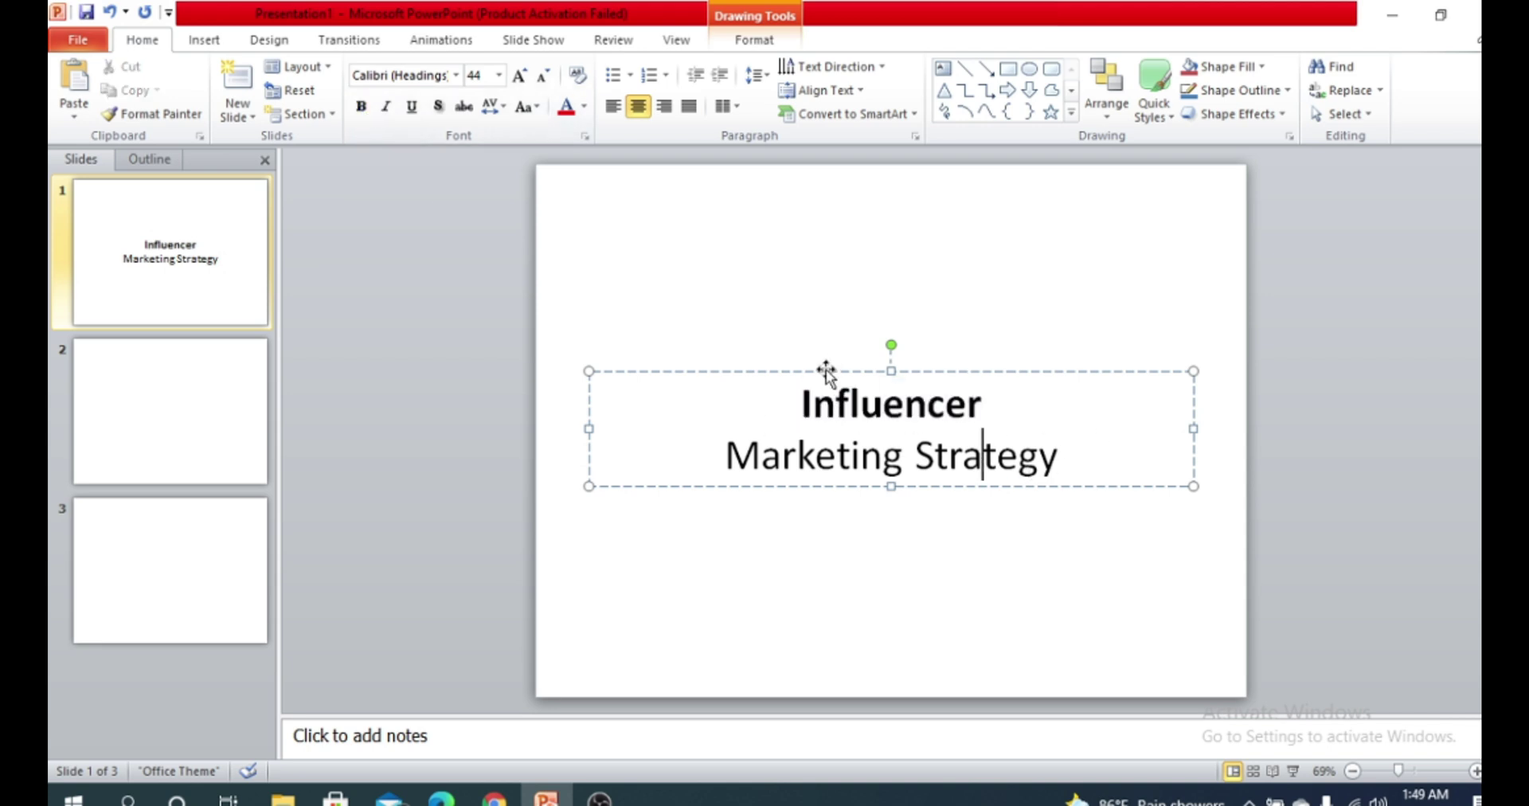
left_click_drag(799, 401, 751, 424)
left_click(997, 408)
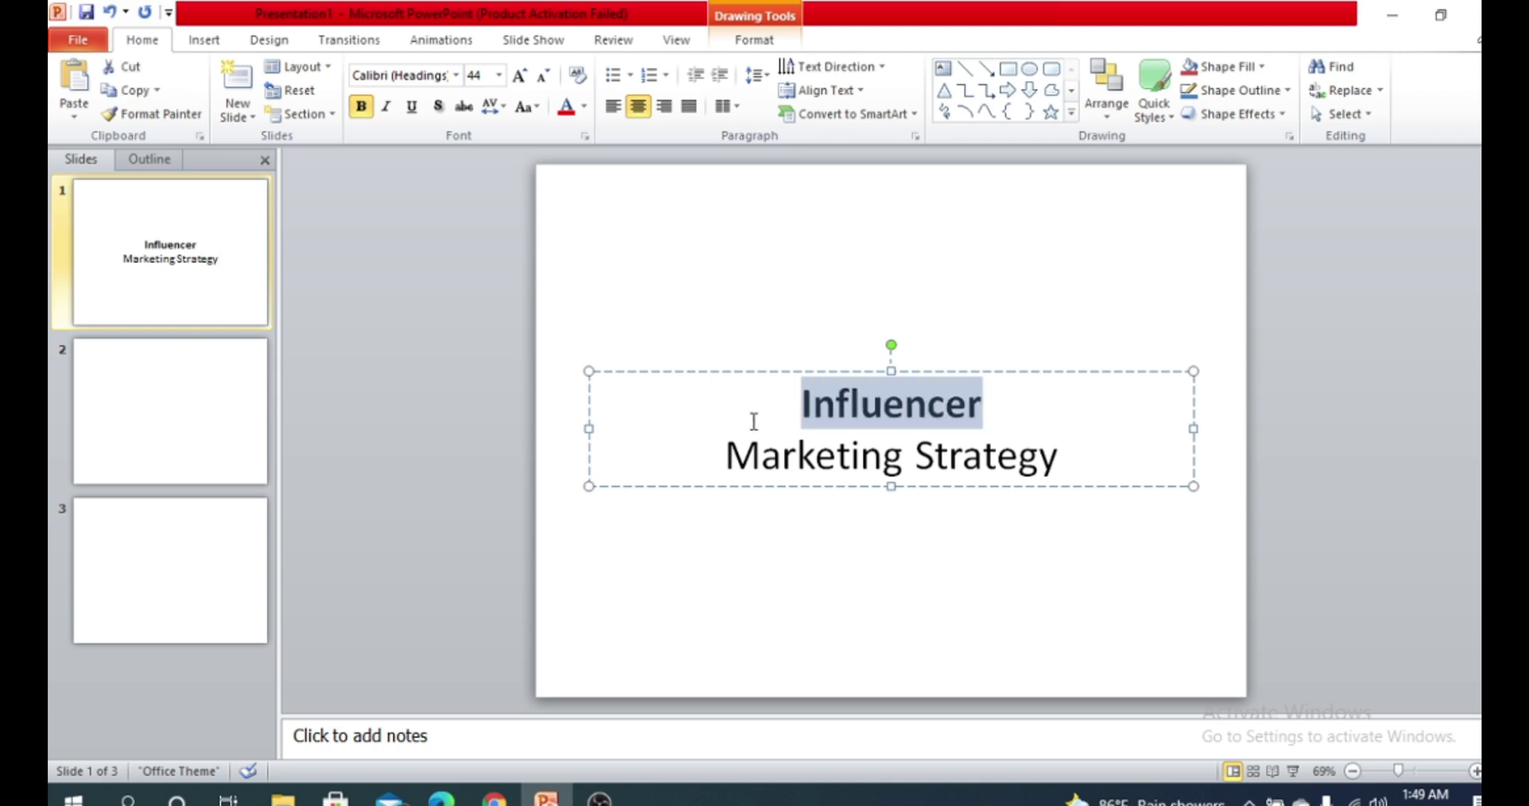
Make the Marketing Strategy line italic, adding and then removing underline
left_click(1006, 430)
left_click_drag(1066, 455, 729, 434)
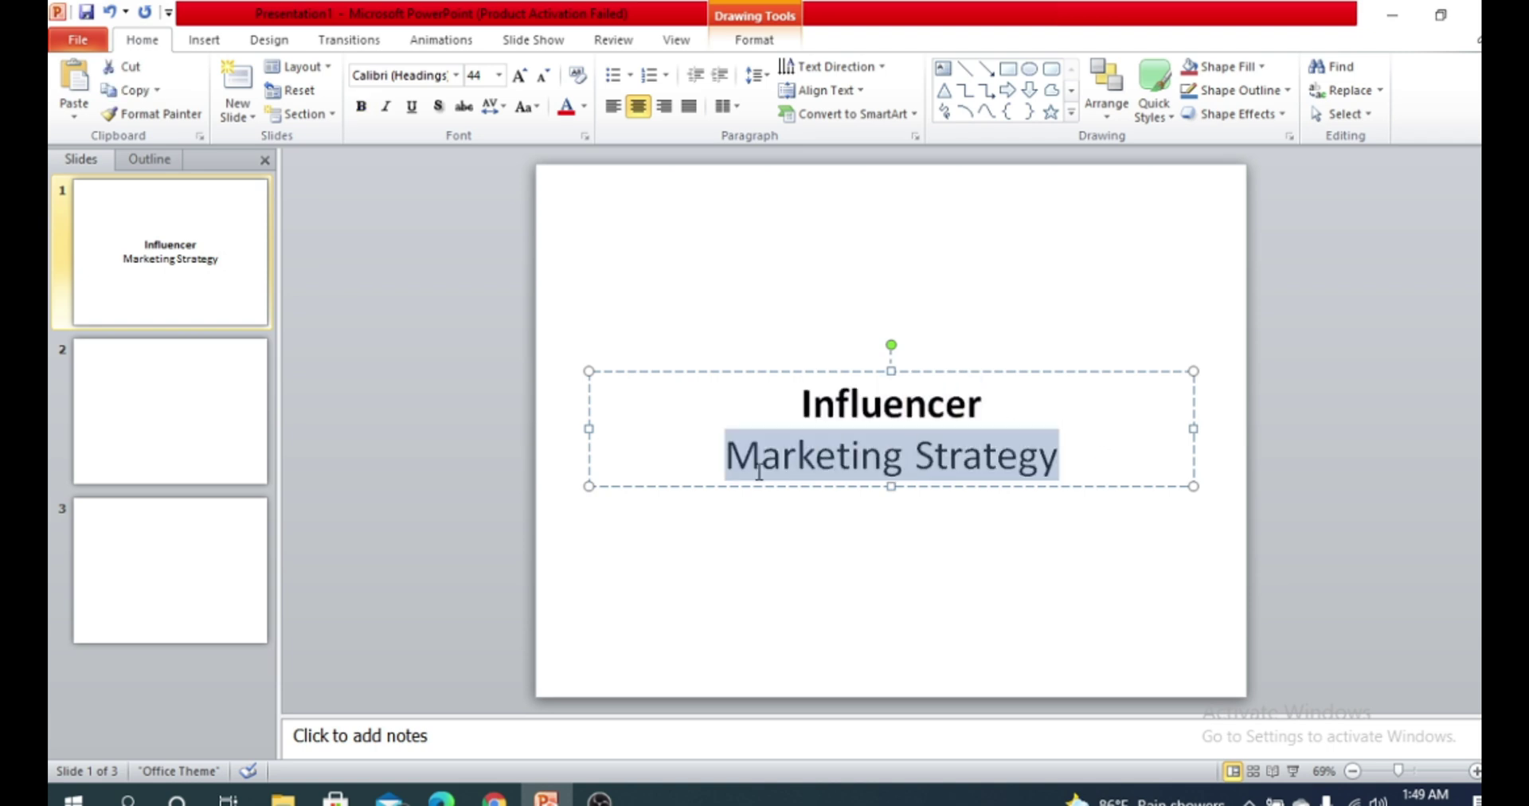
left_click(411, 108)
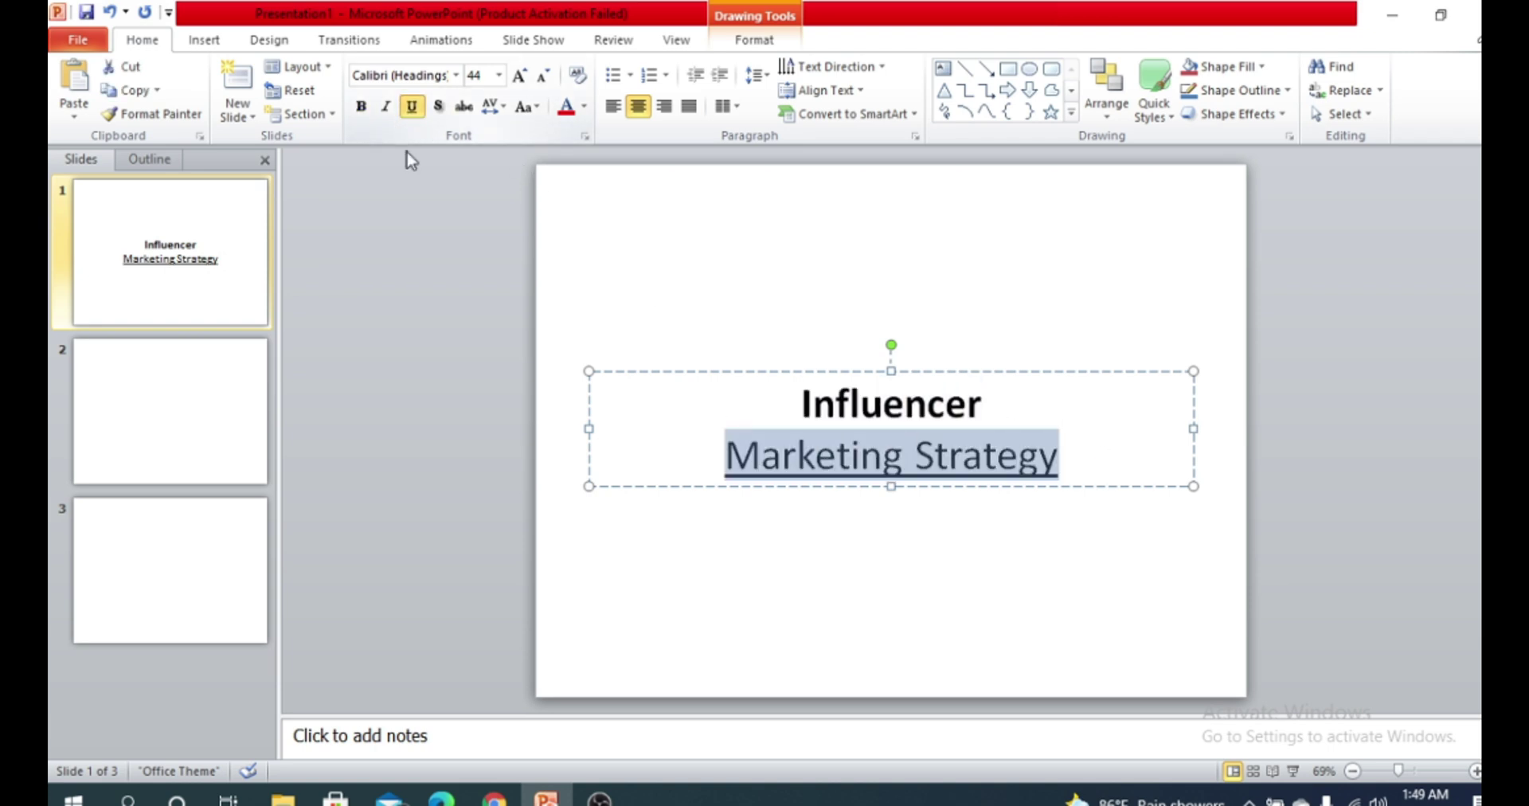
left_click(385, 107)
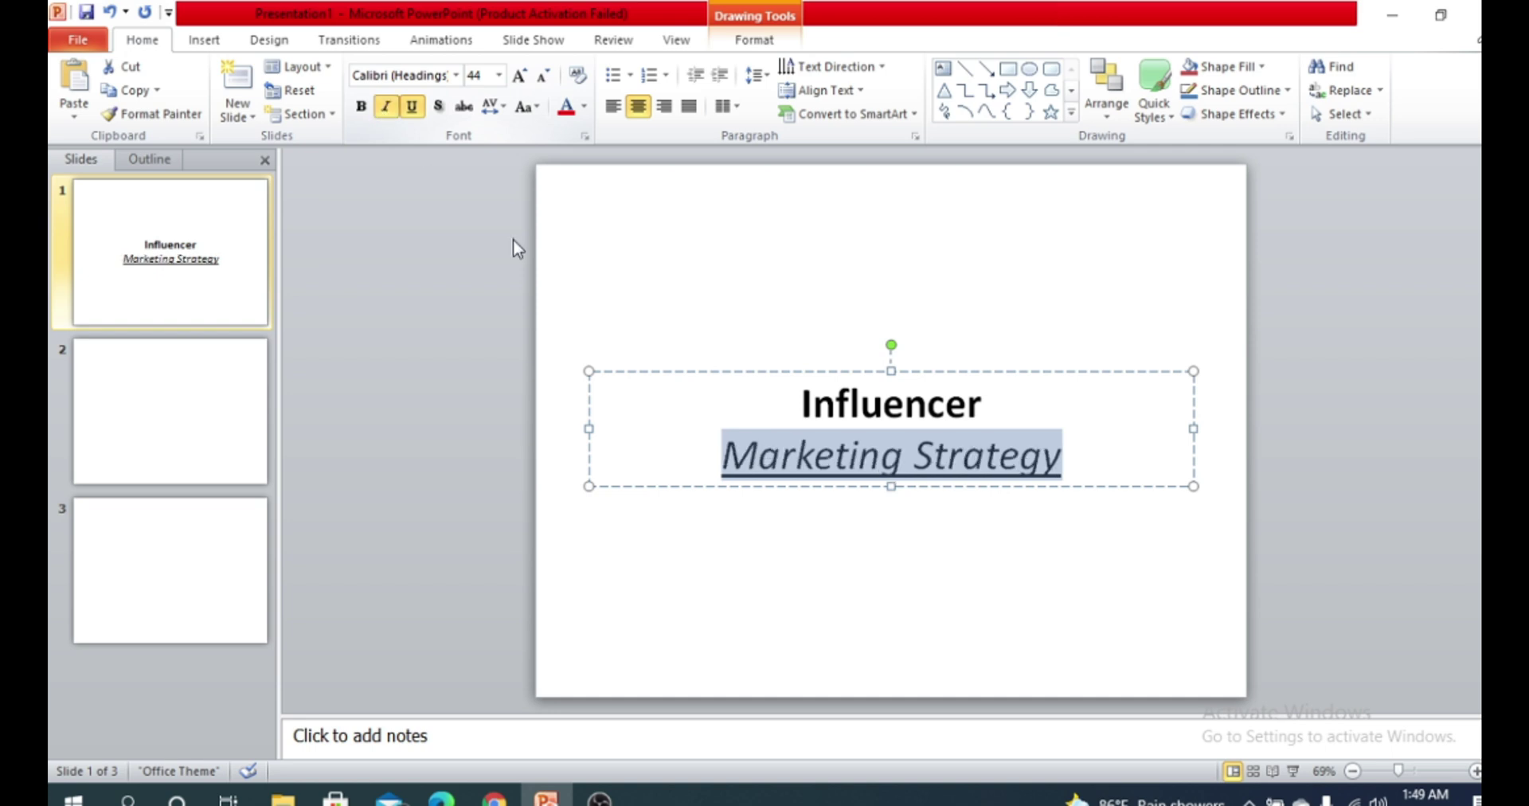
left_click(411, 106)
Select both lines of the title text
left_click(921, 532)
left_click(955, 444)
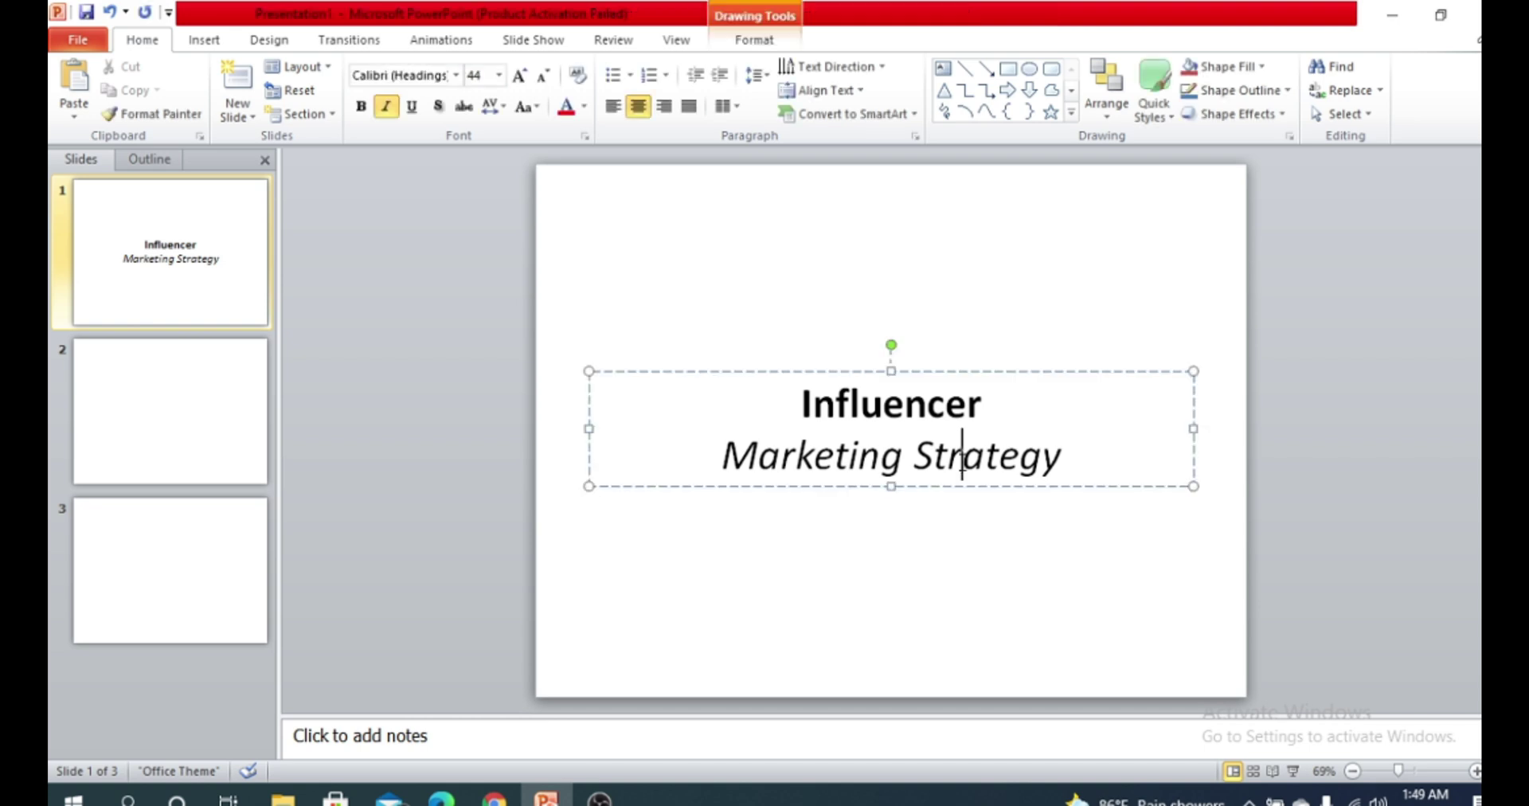
left_click(986, 407)
left_click_drag(1063, 458, 774, 475)
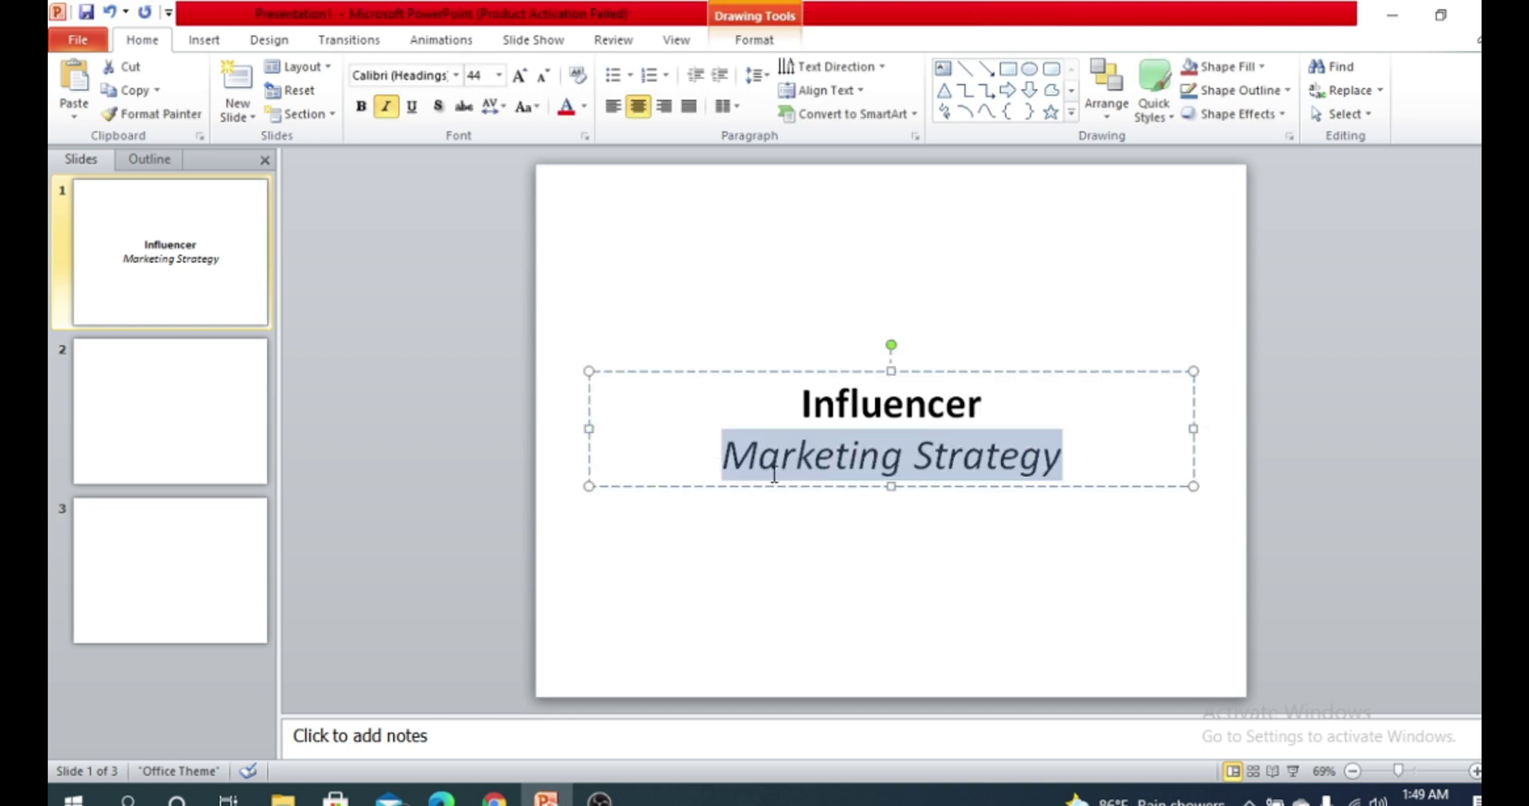
left_click(828, 603)
left_click(959, 456)
left_click_drag(1075, 460, 806, 412)
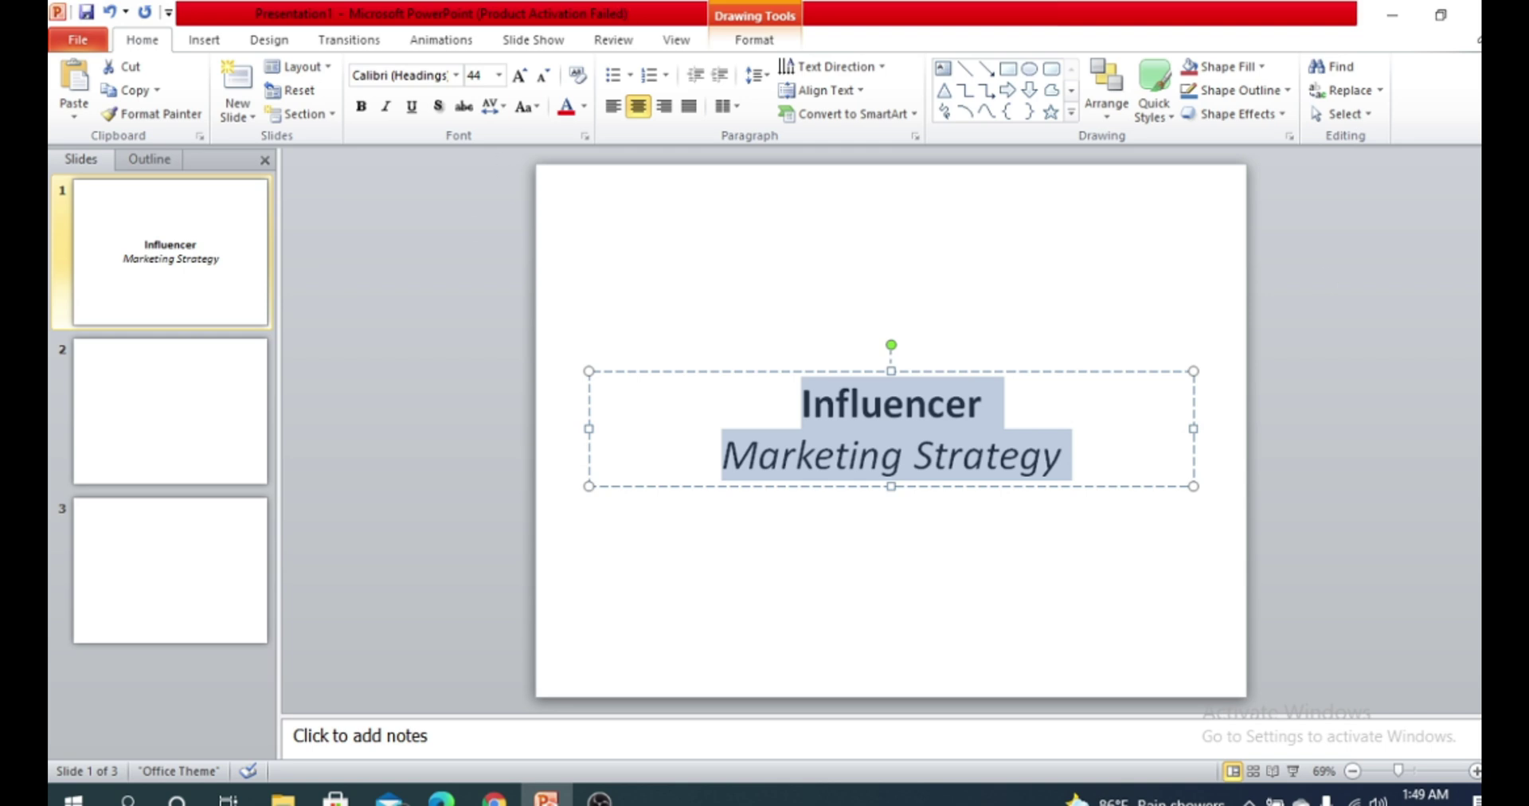
Change the title font to Adobe Garamond Pro Bold, after briefly applying Calibri (Body)
left_click(428, 75)
left_click(456, 76)
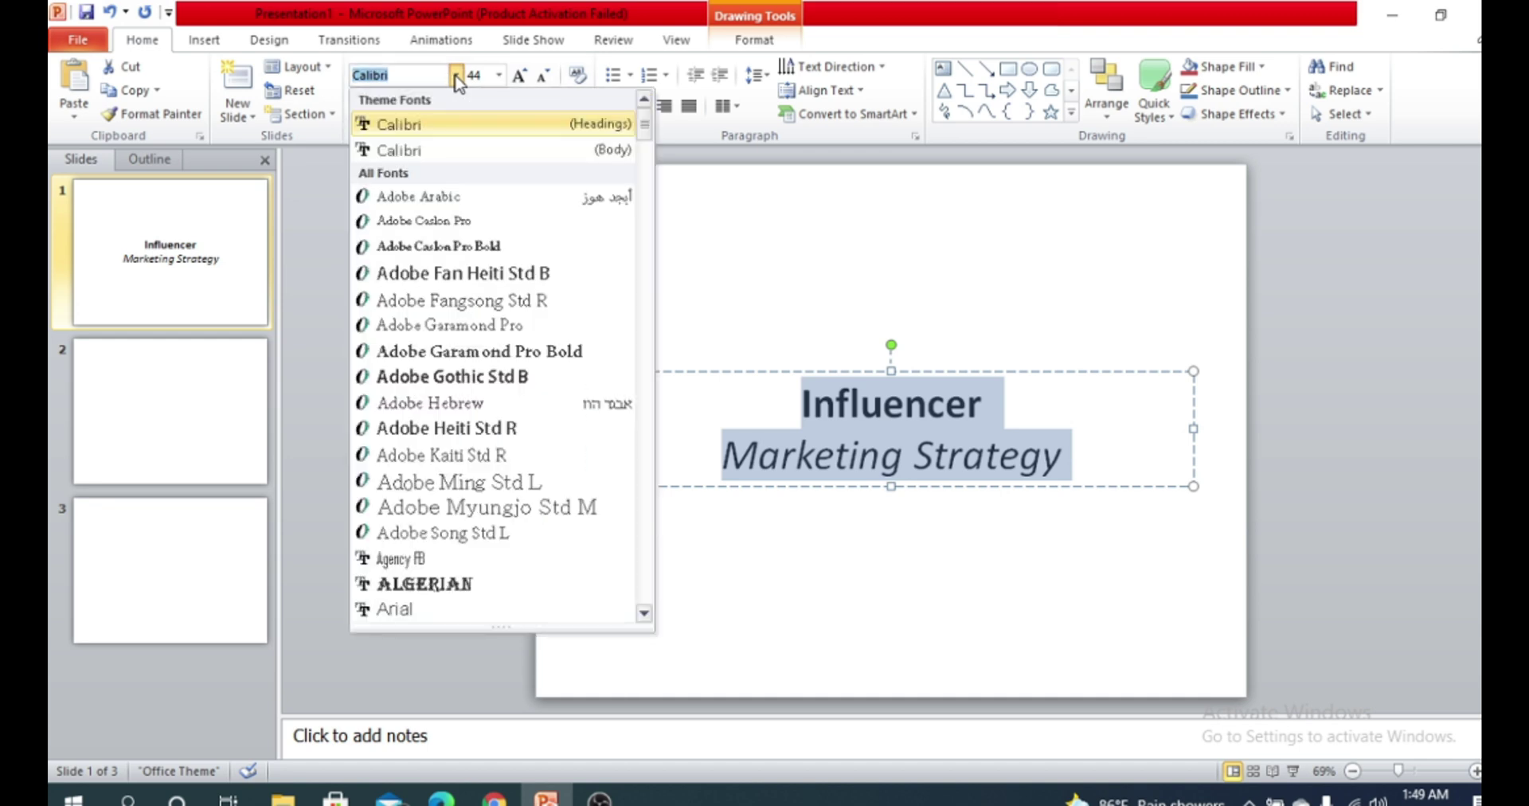
left_click(444, 150)
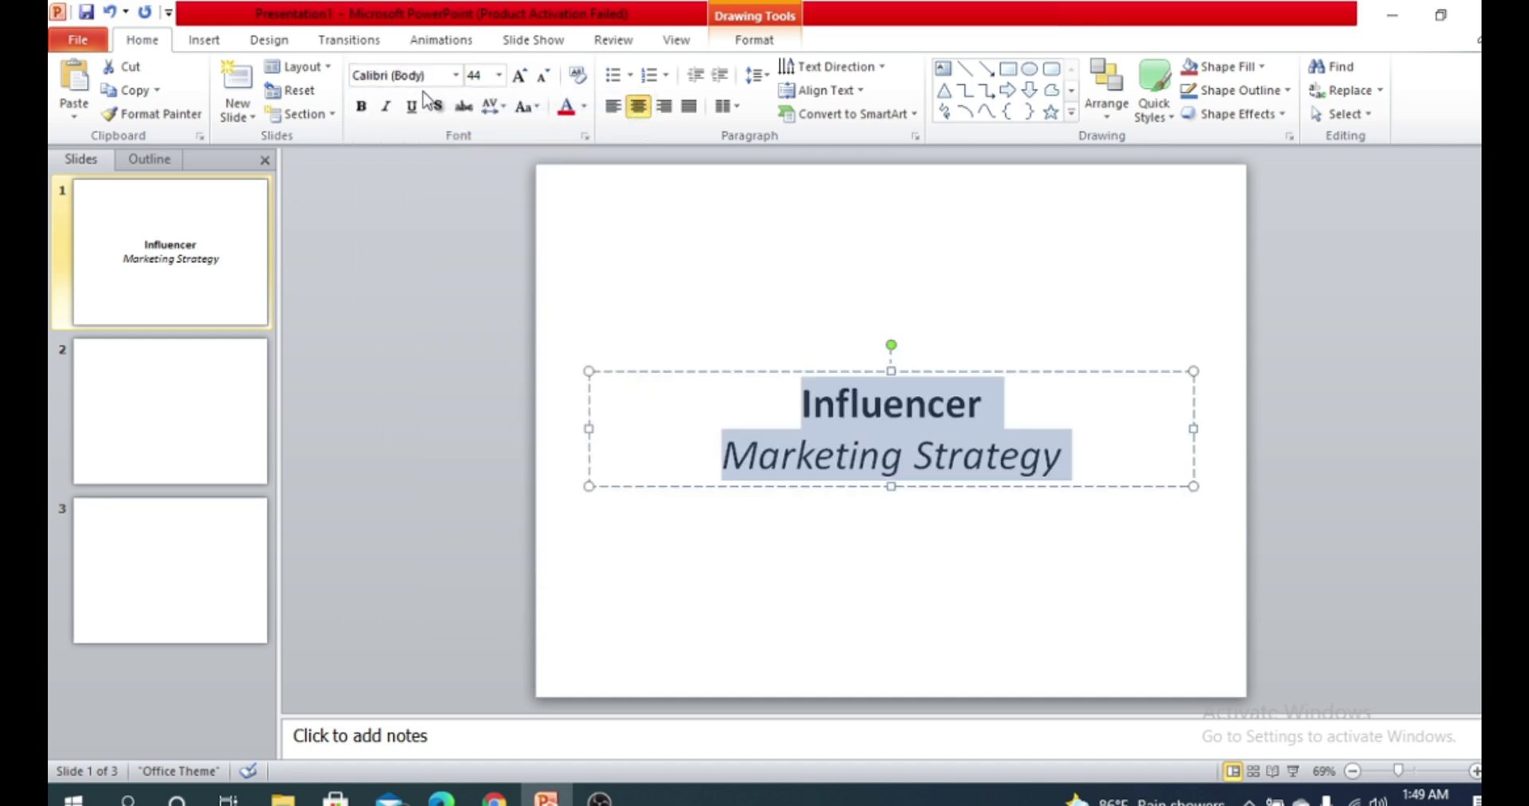
left_click(456, 75)
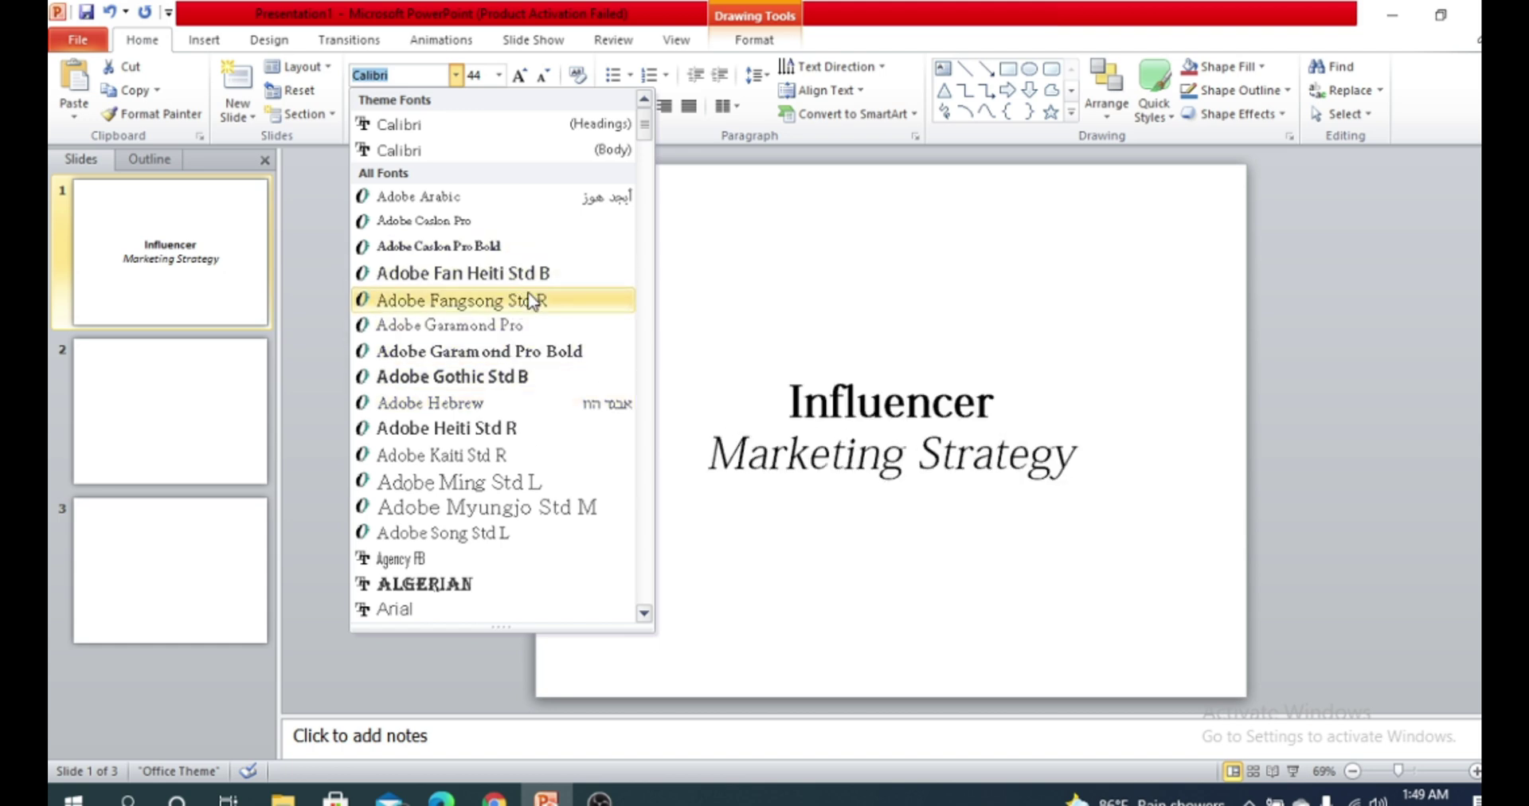
left_click(540, 351)
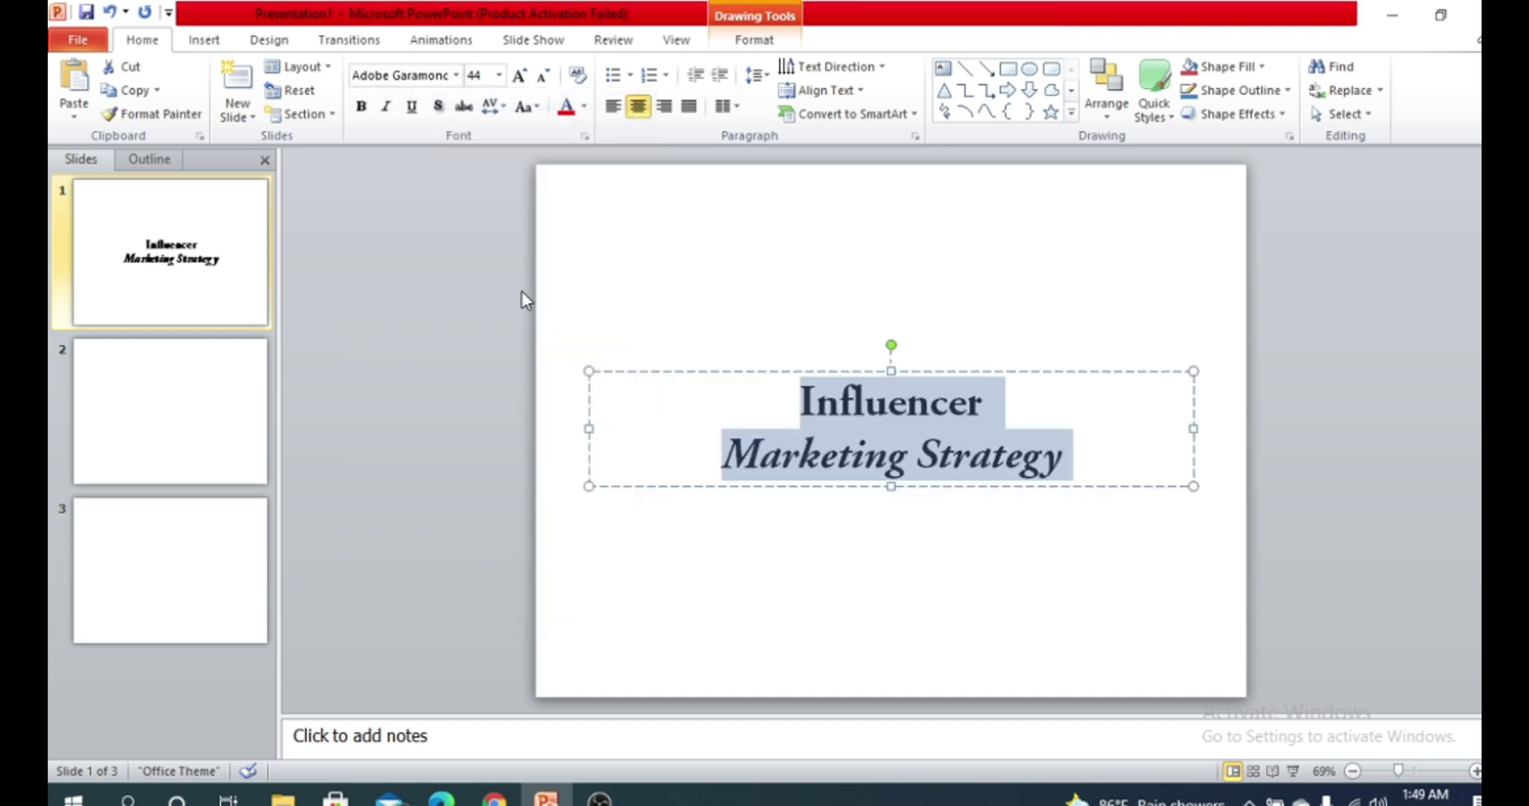
left_click(1076, 521)
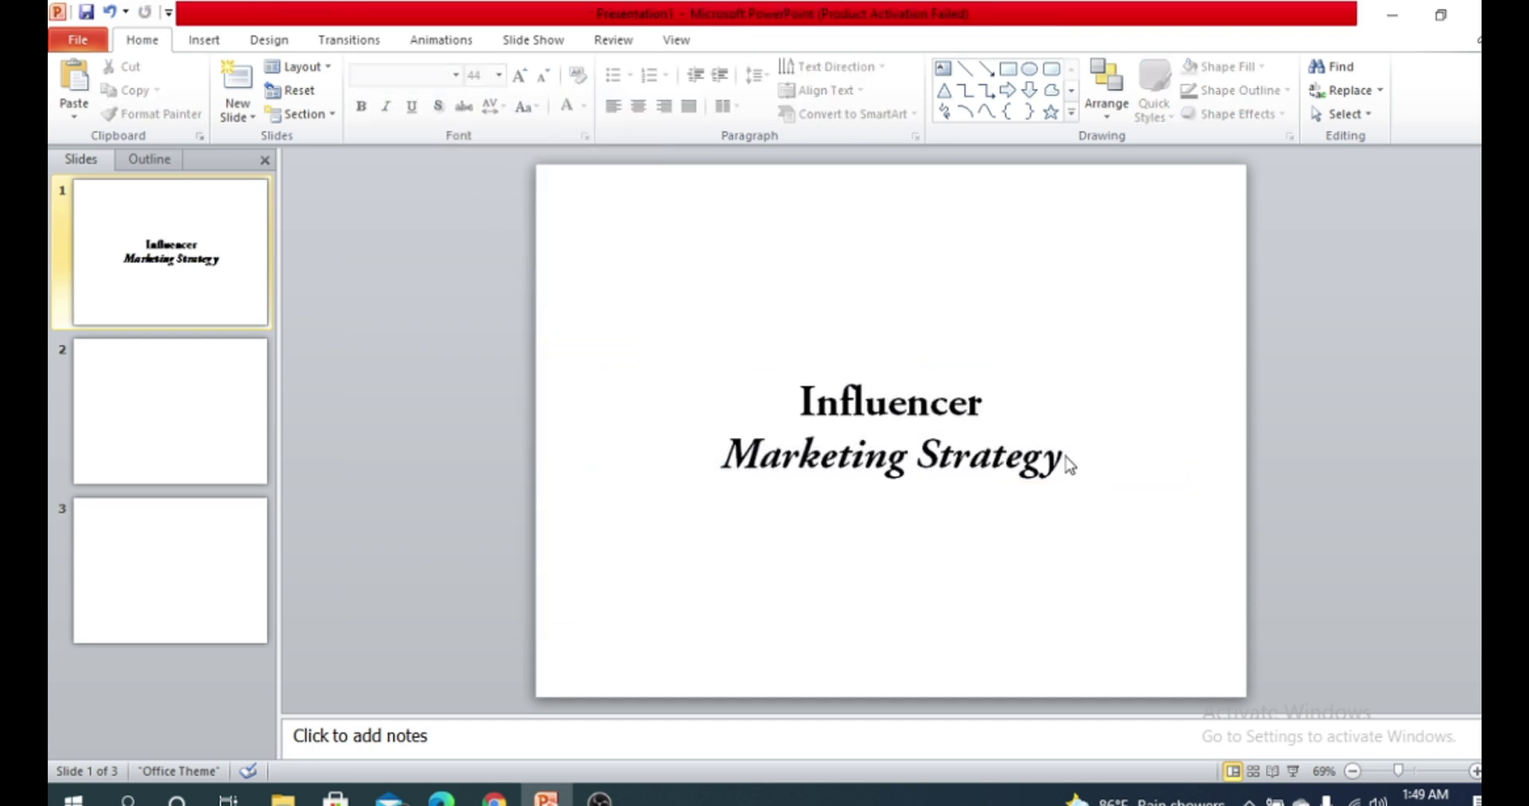
left_click(960, 470)
left_click(964, 418)
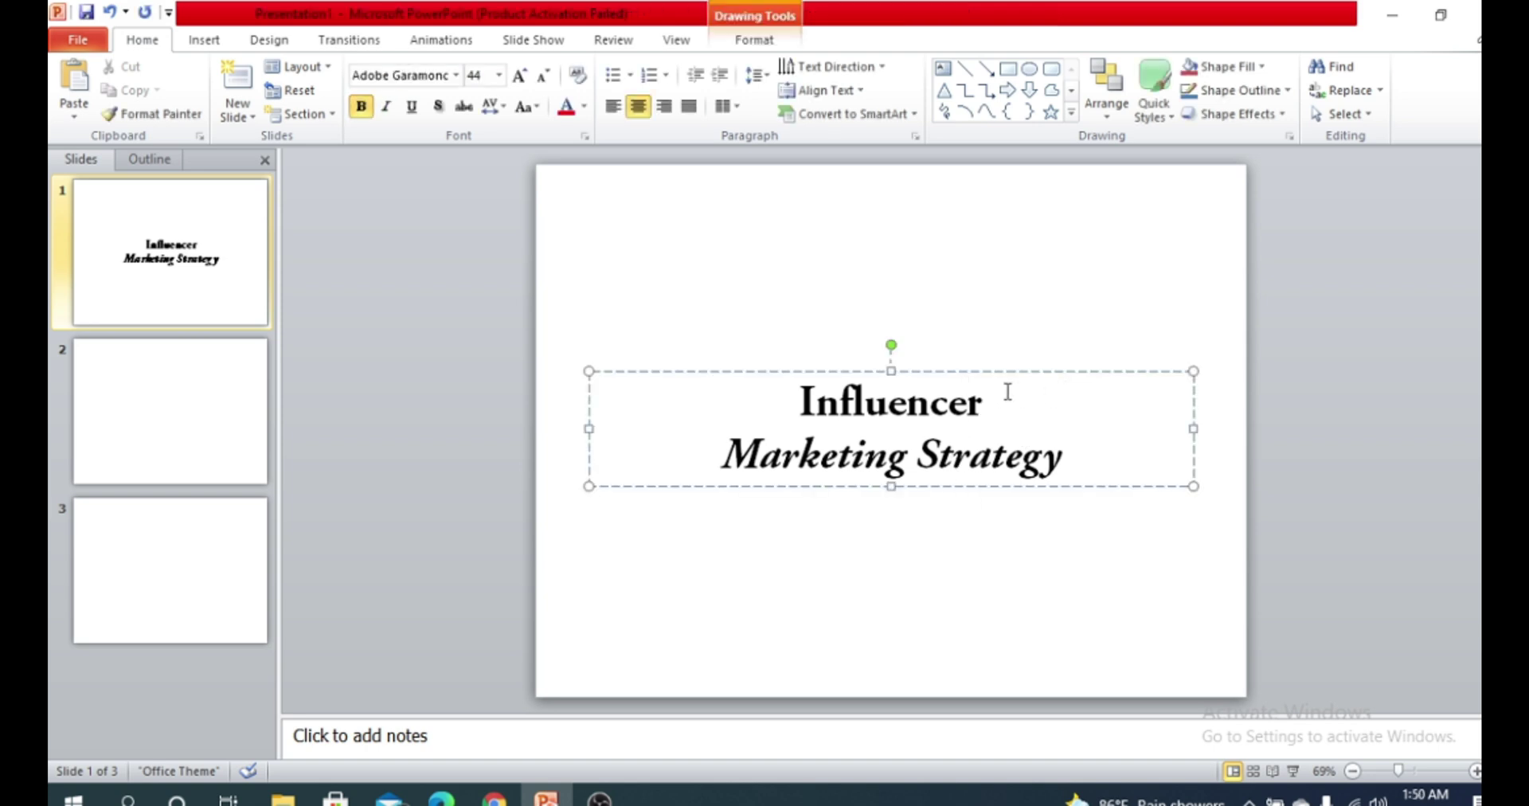
Set the word Influencer to 60 pt, leaving the title otherwise at 44
left_click(1005, 391)
left_click(980, 405)
left_click_drag(1092, 465, 817, 412)
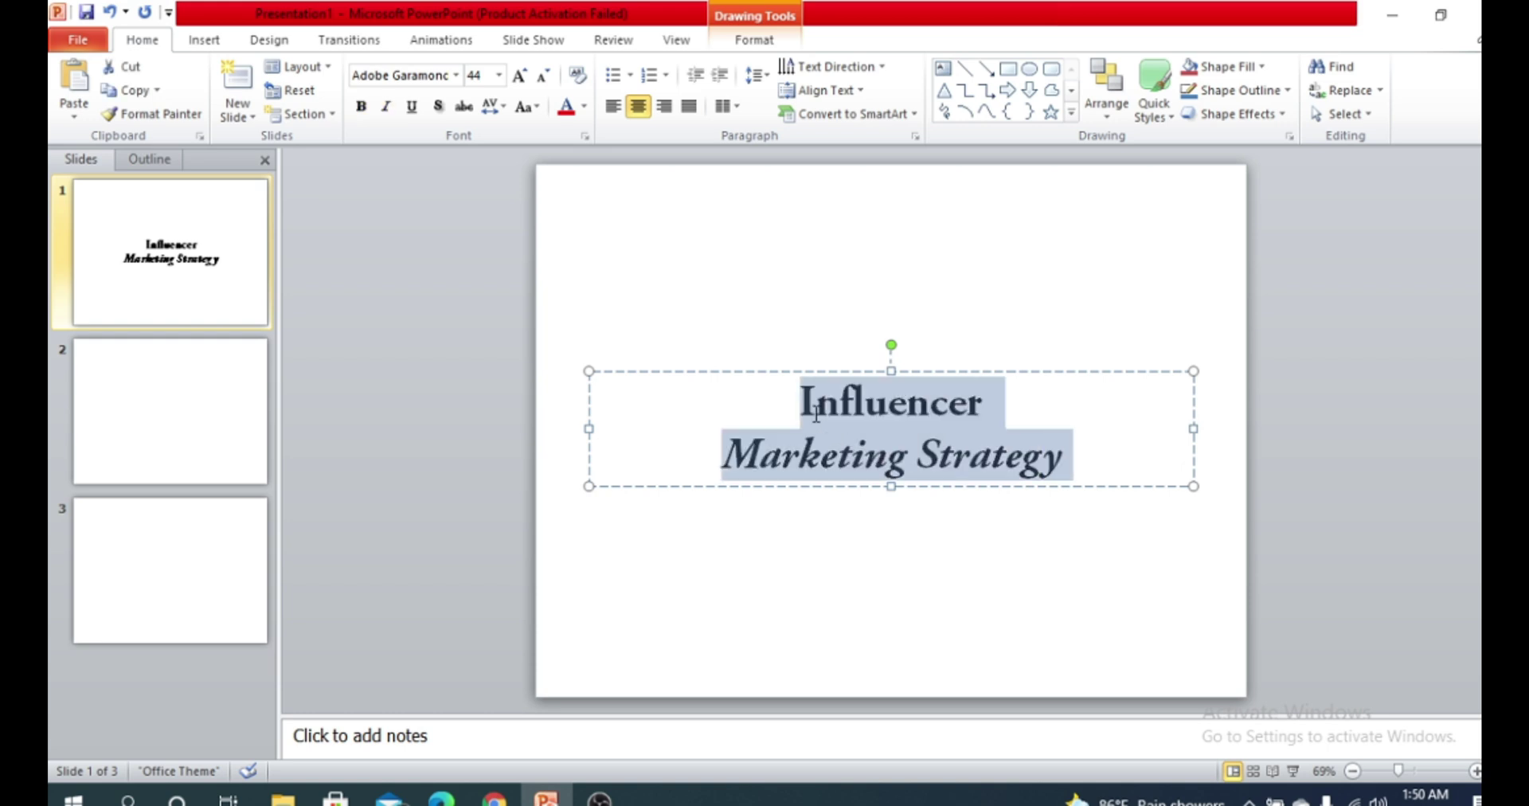
left_click(499, 77)
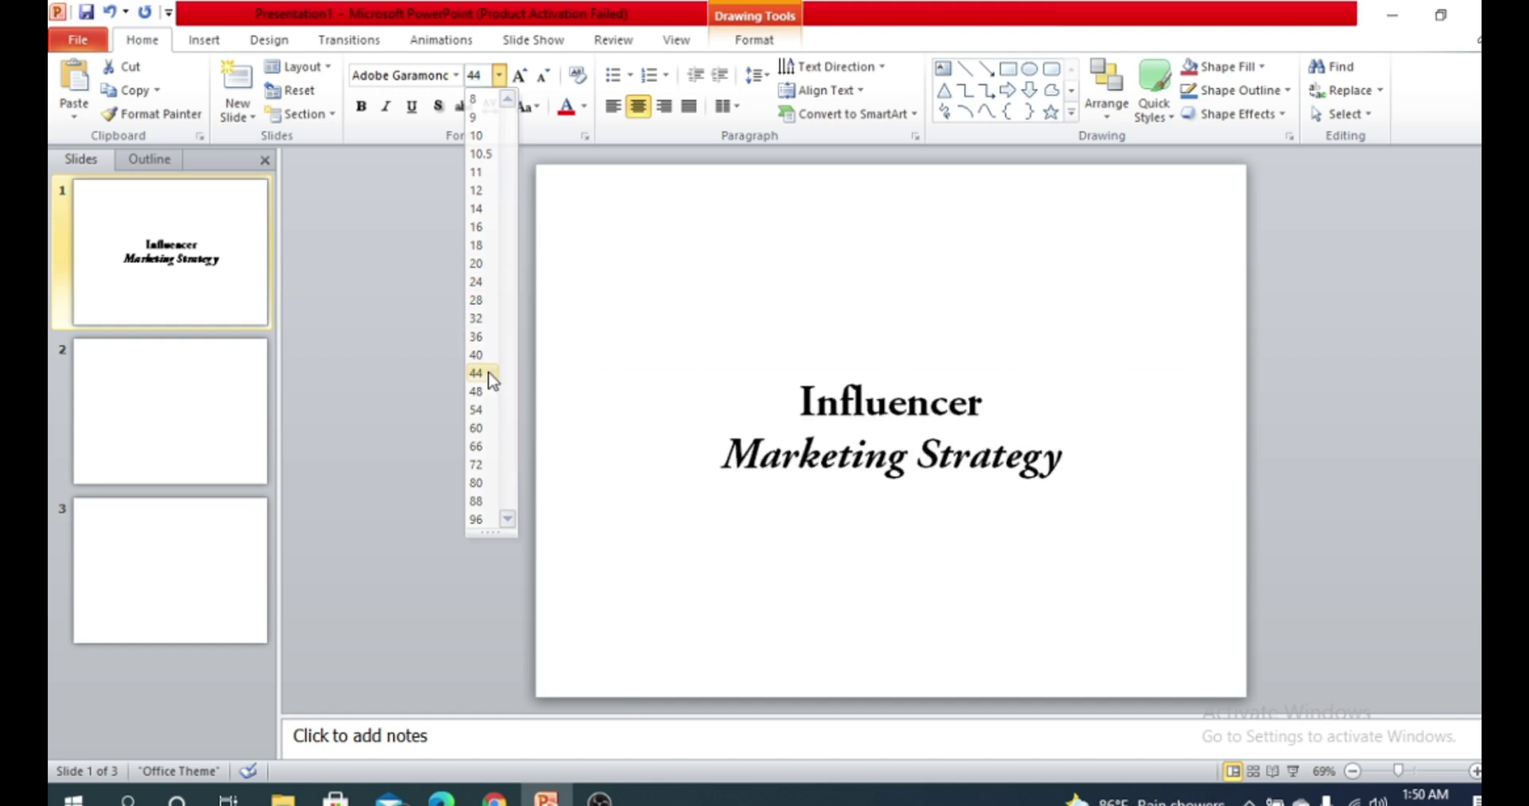
left_click(888, 402)
left_click(887, 402)
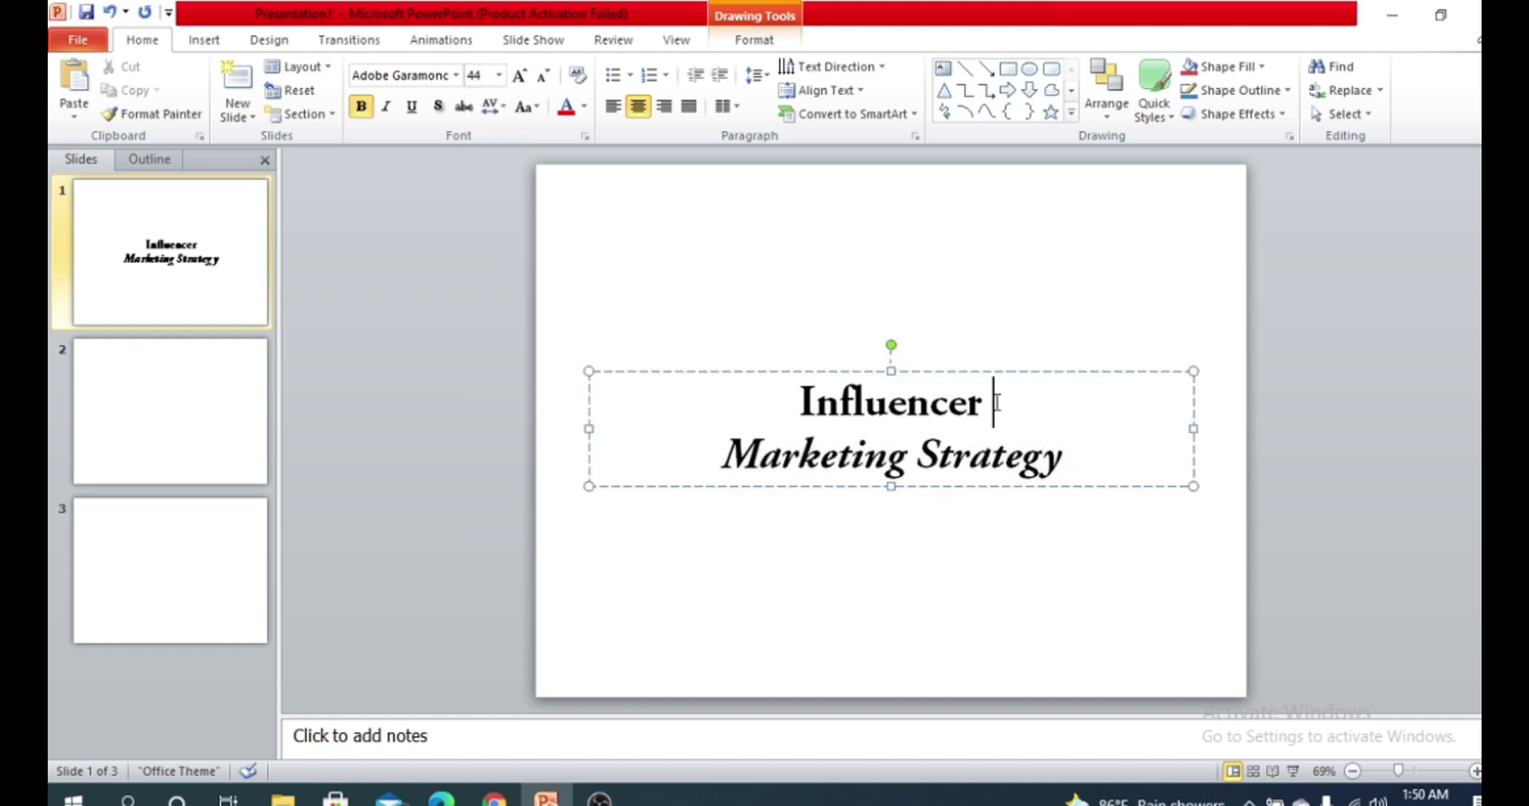
double_click(992, 398)
left_click(498, 75)
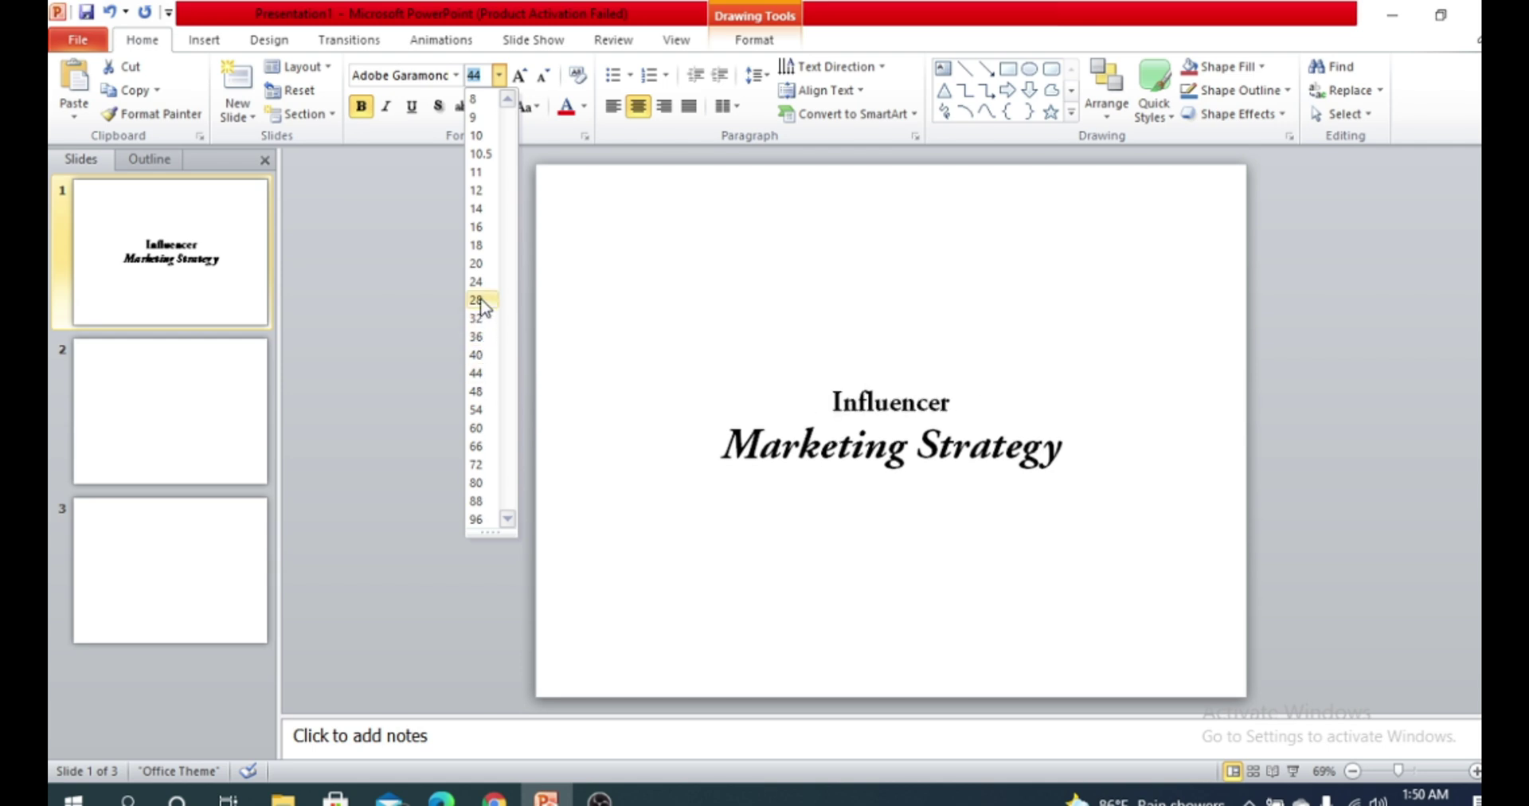
left_click(478, 428)
Select both title lines ready for recolouring
left_click_drag(1025, 406, 772, 406)
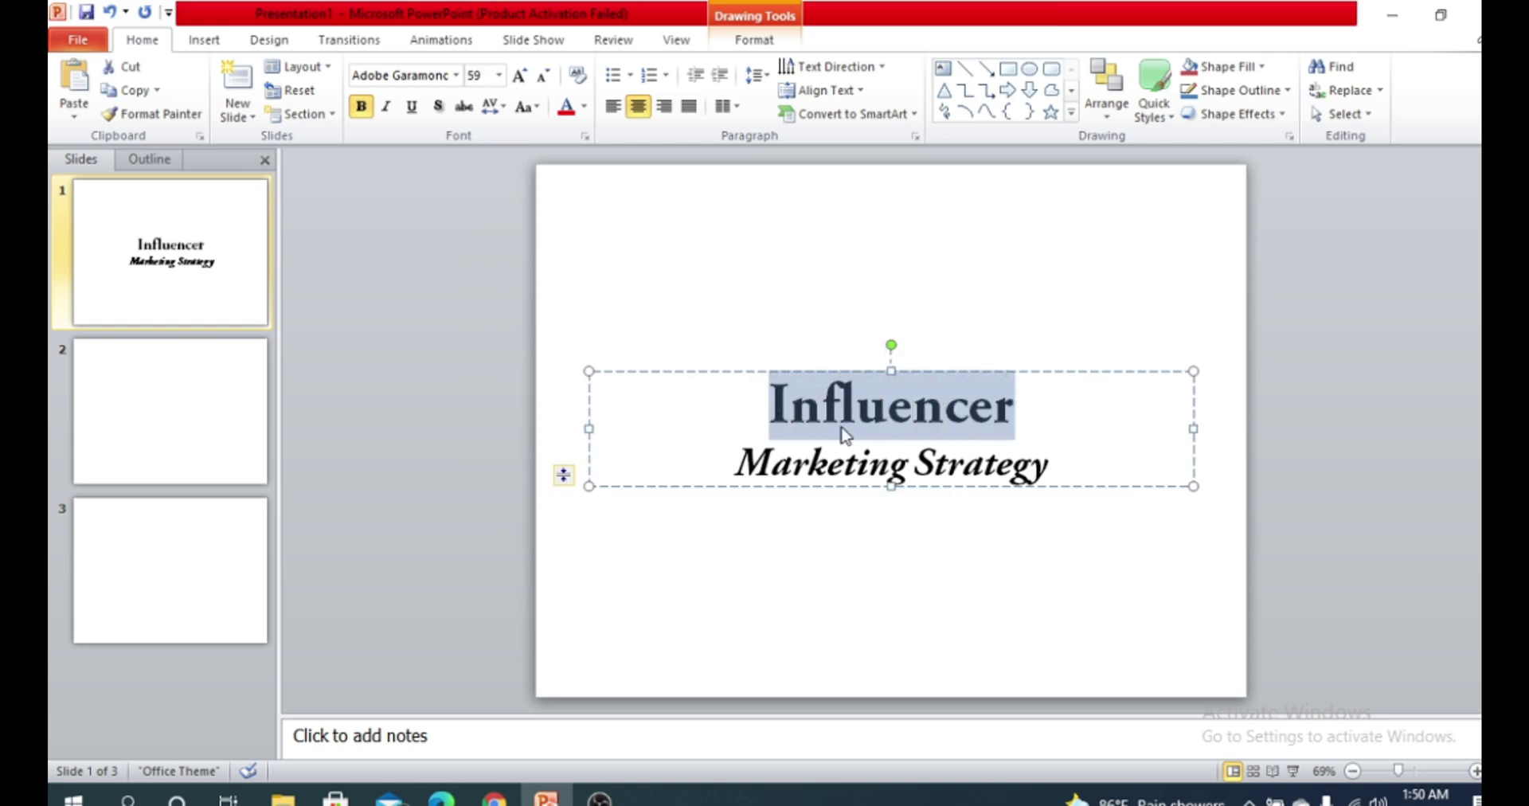
triple_click(1055, 462)
left_click(1048, 438)
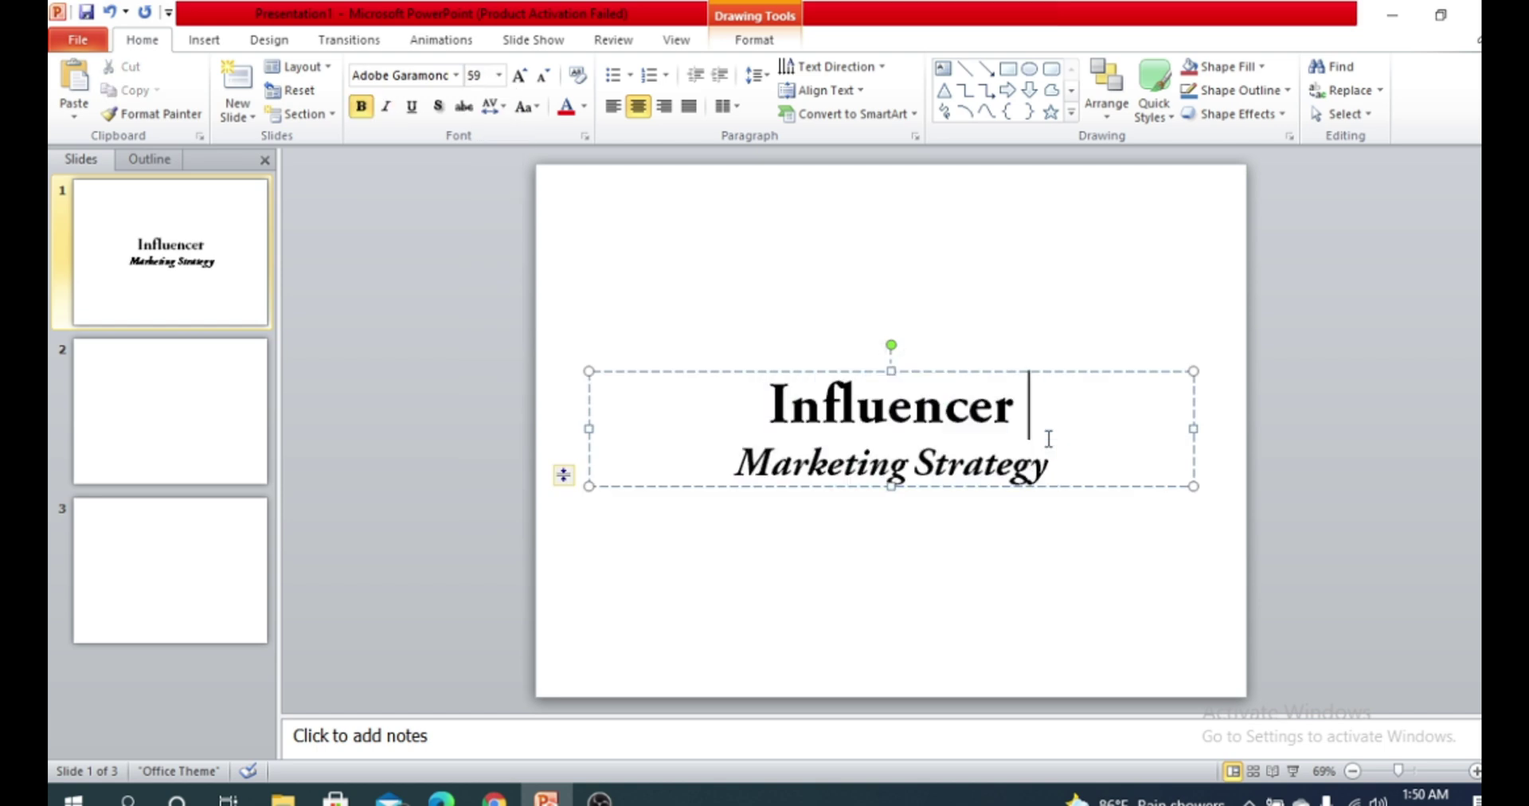
left_click_drag(1048, 409, 766, 410)
left_click_drag(1051, 466, 757, 396)
left_click(585, 108)
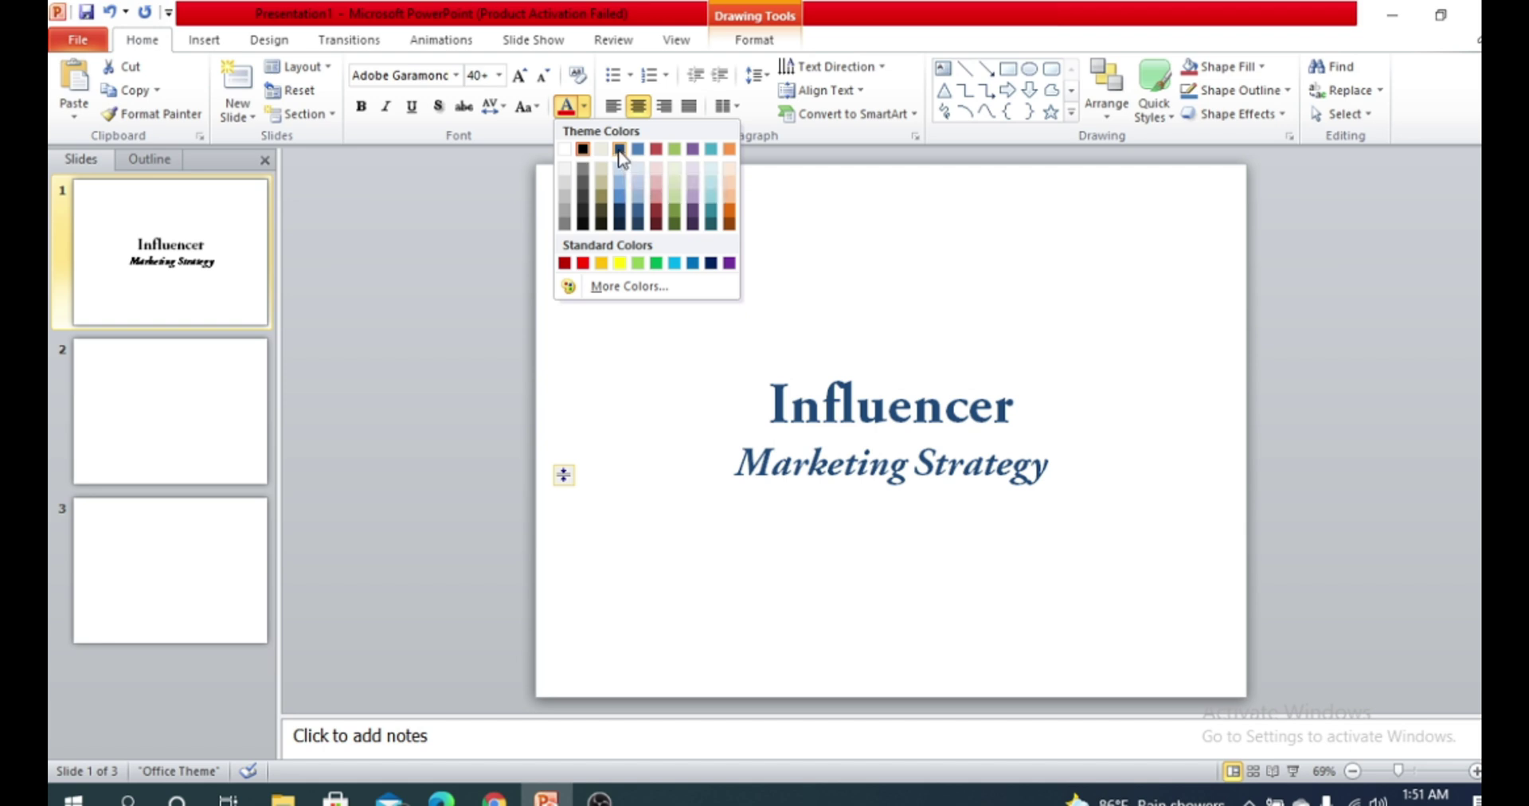
Colour the title text Dark Blue, Text 2
left_click(619, 150)
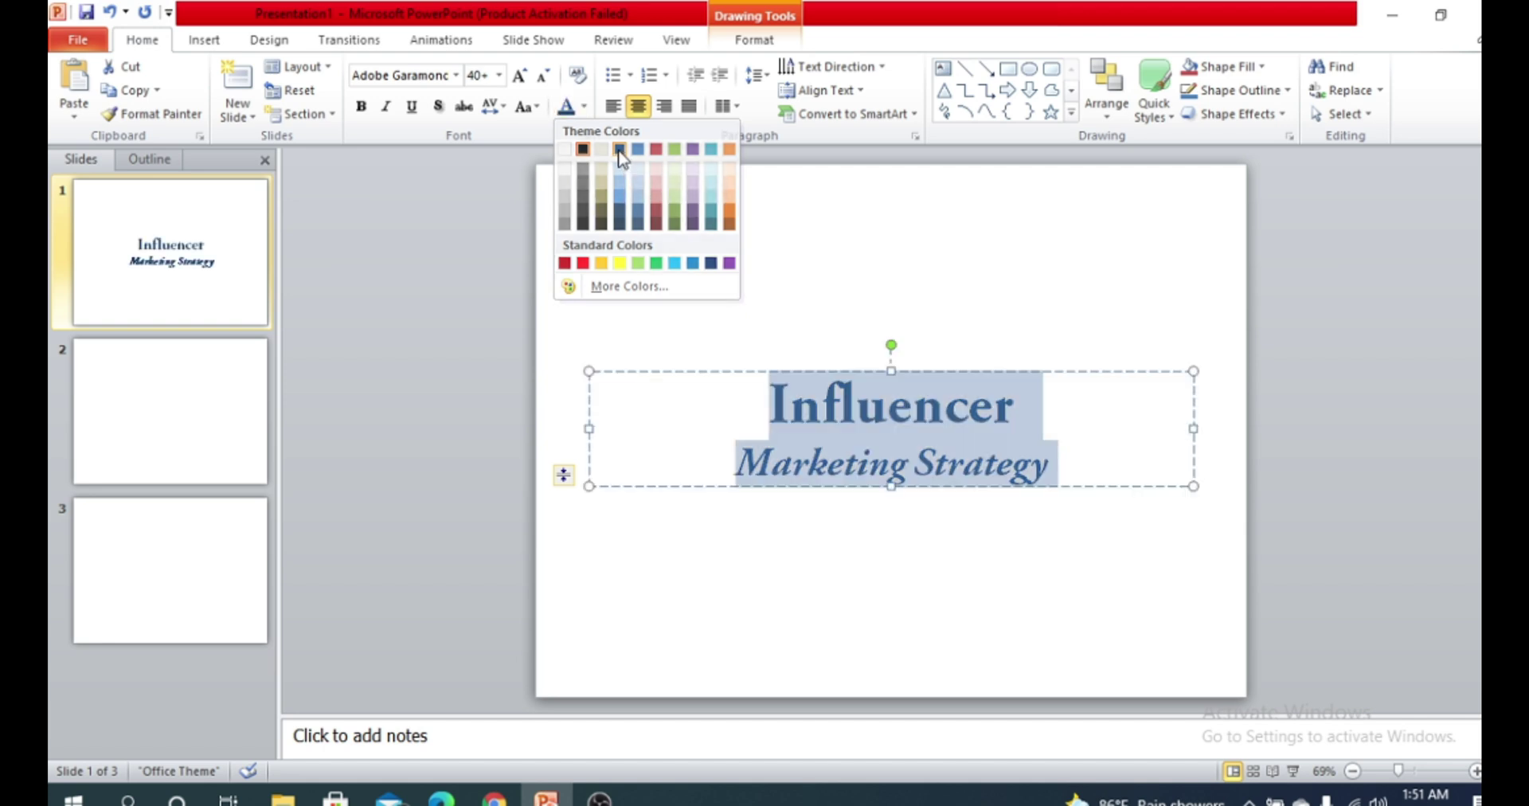
left_click(908, 411)
left_click(1015, 560)
left_click(1031, 458)
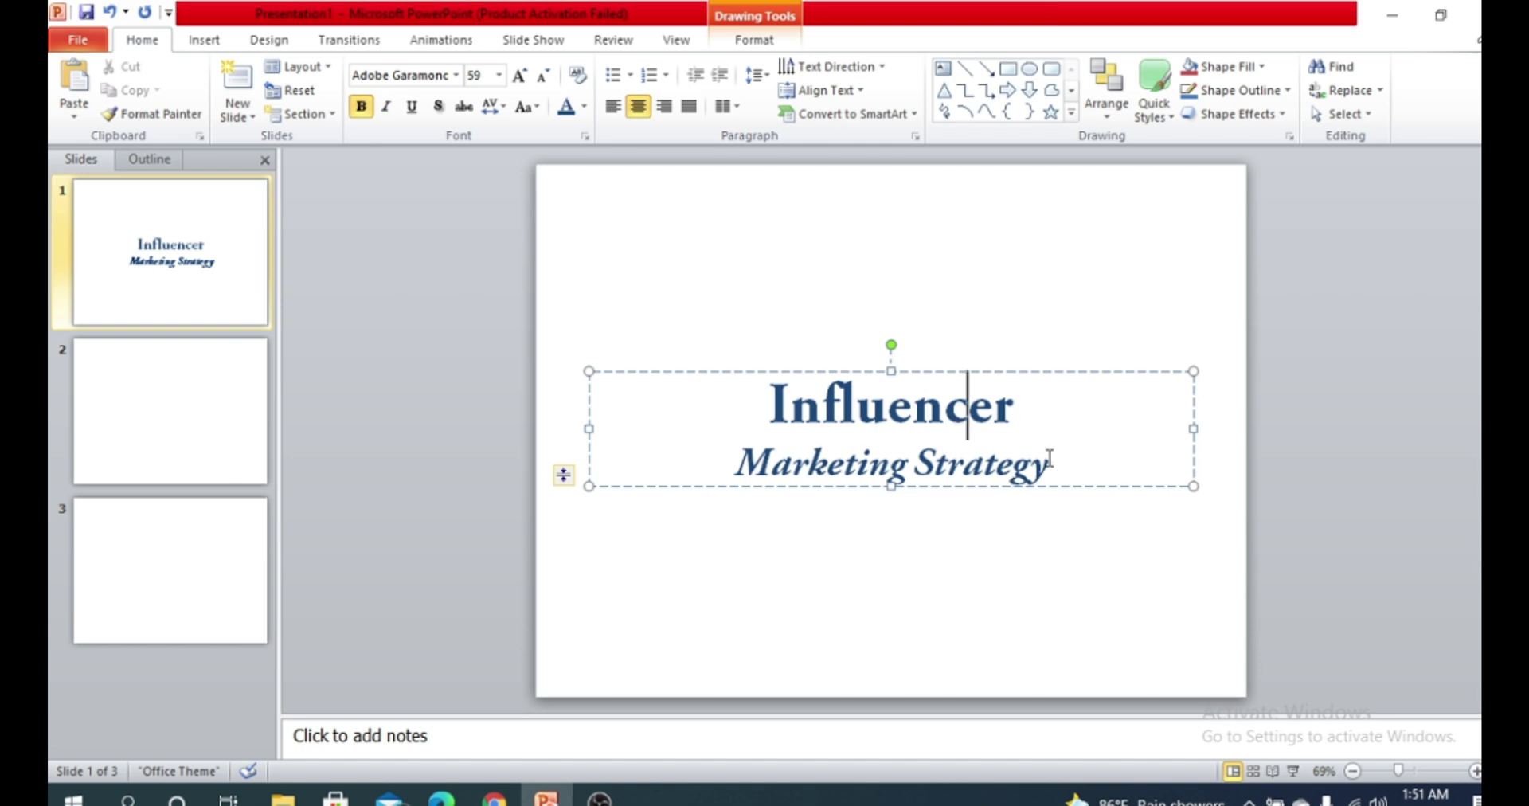
Try left, right and justified alignment on the title, then centre it
key("ctrl+a")
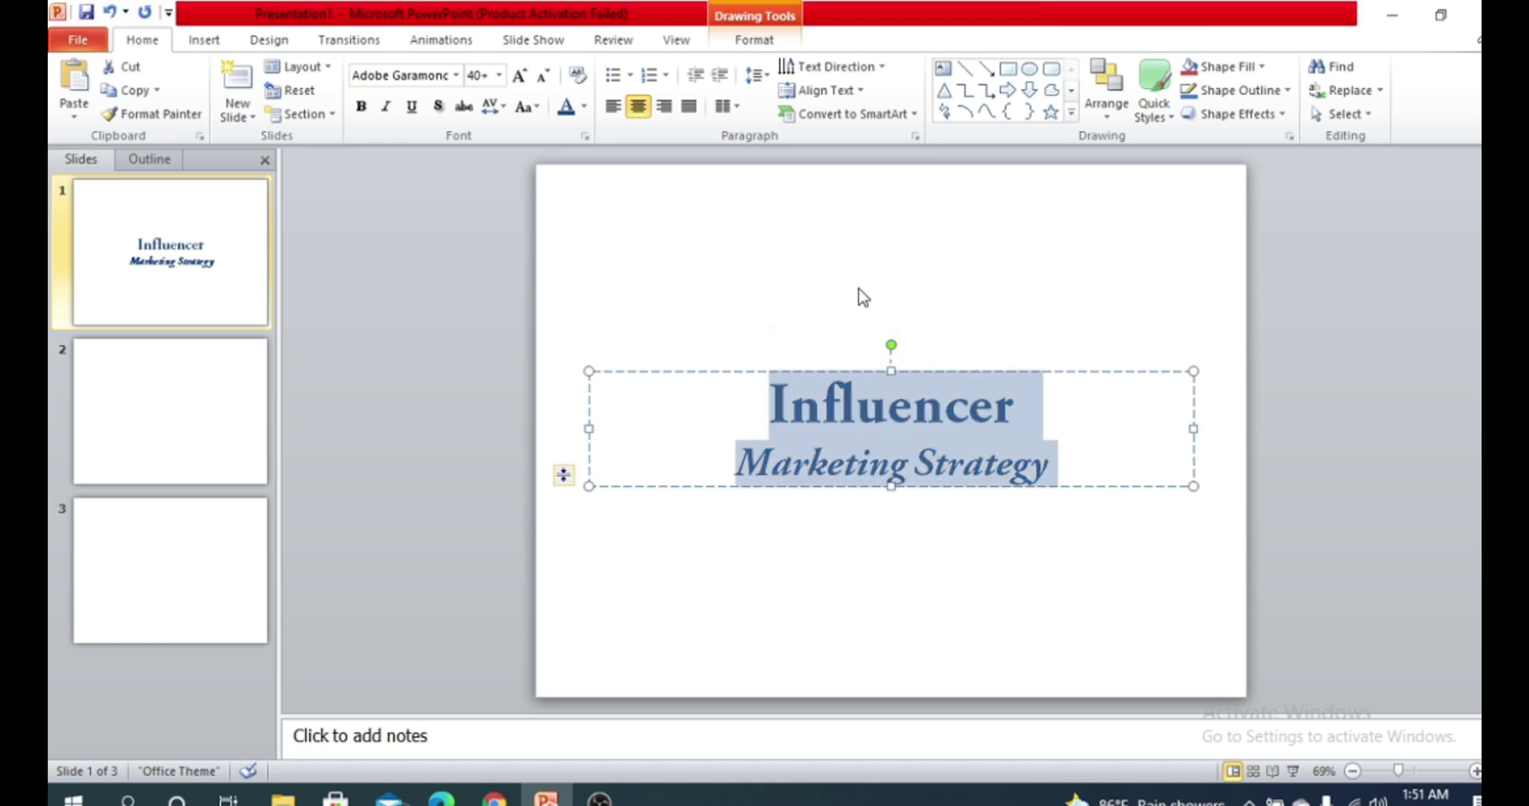
left_click(613, 107)
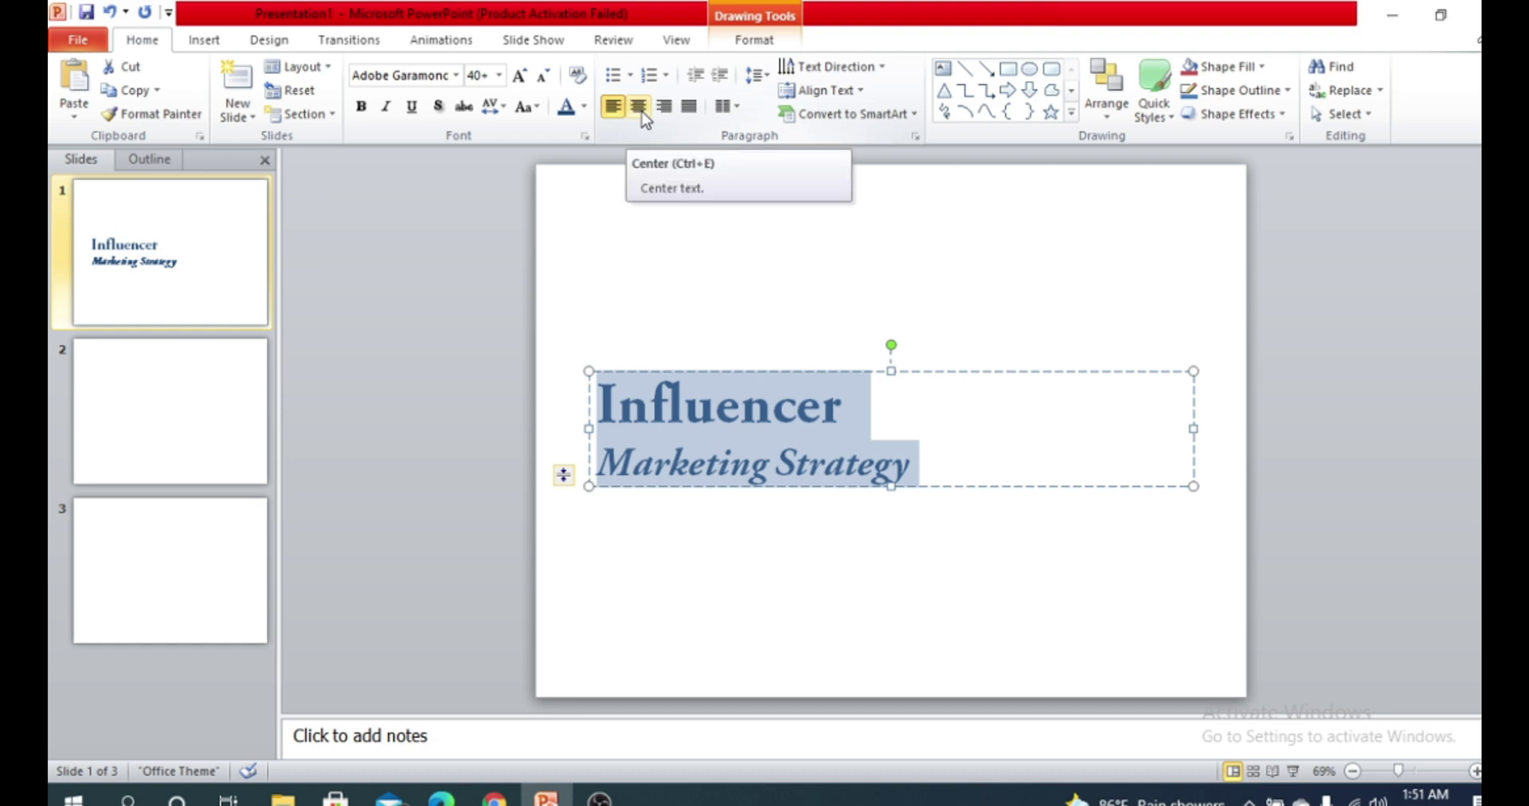
left_click(642, 111)
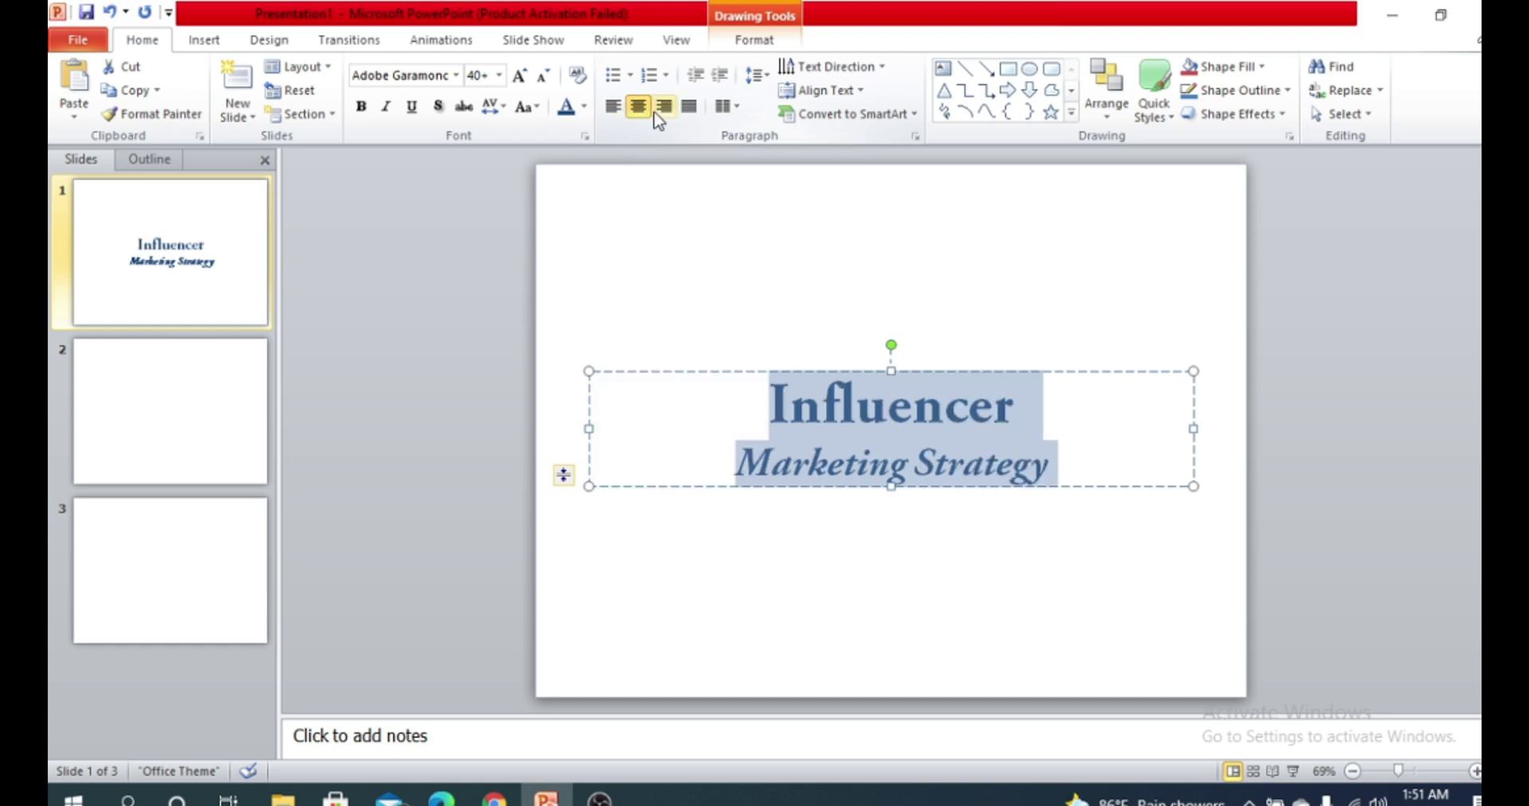
left_click(662, 112)
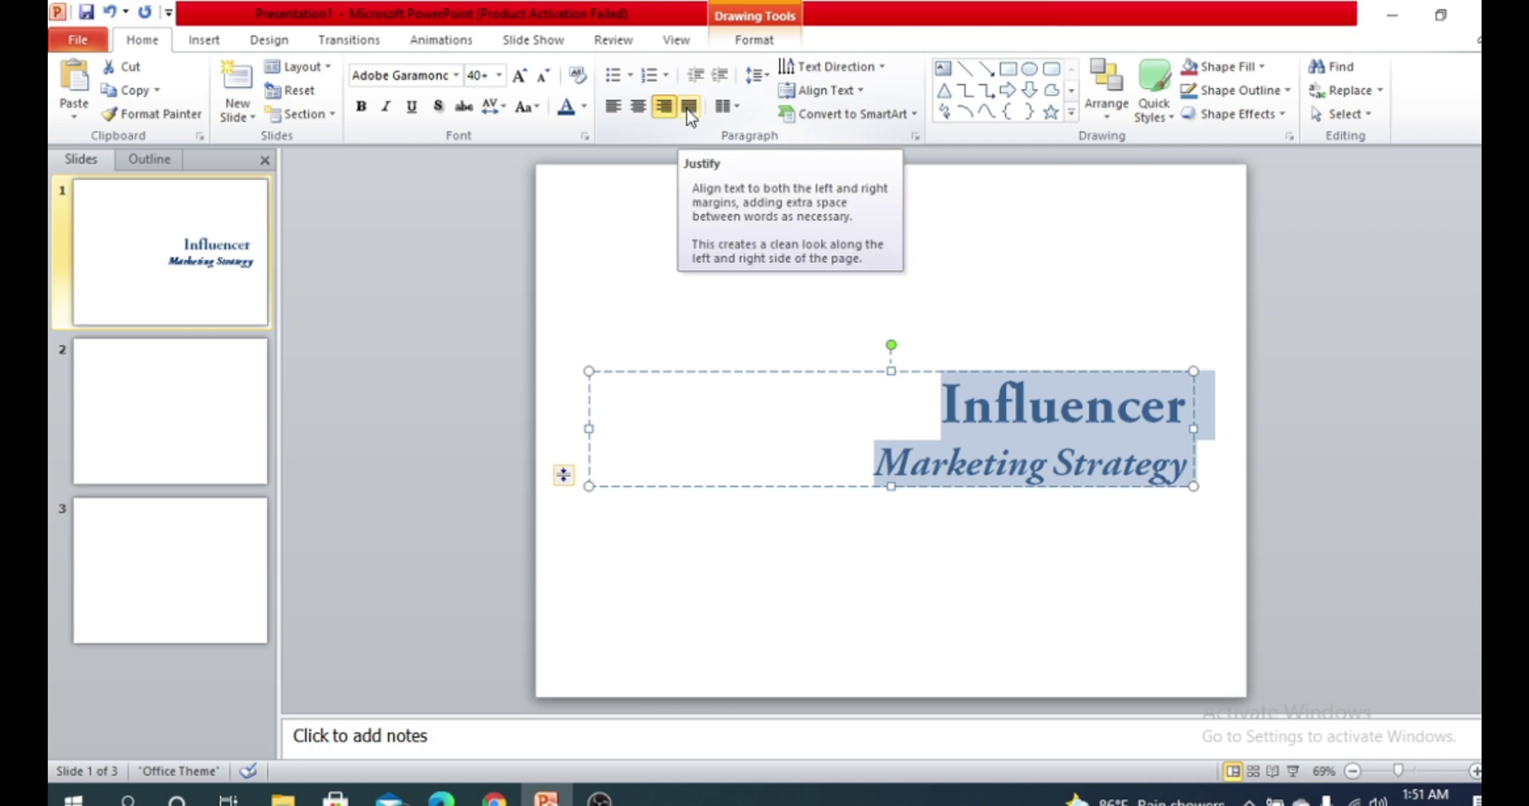
left_click(690, 106)
left_click(637, 106)
left_click(911, 402)
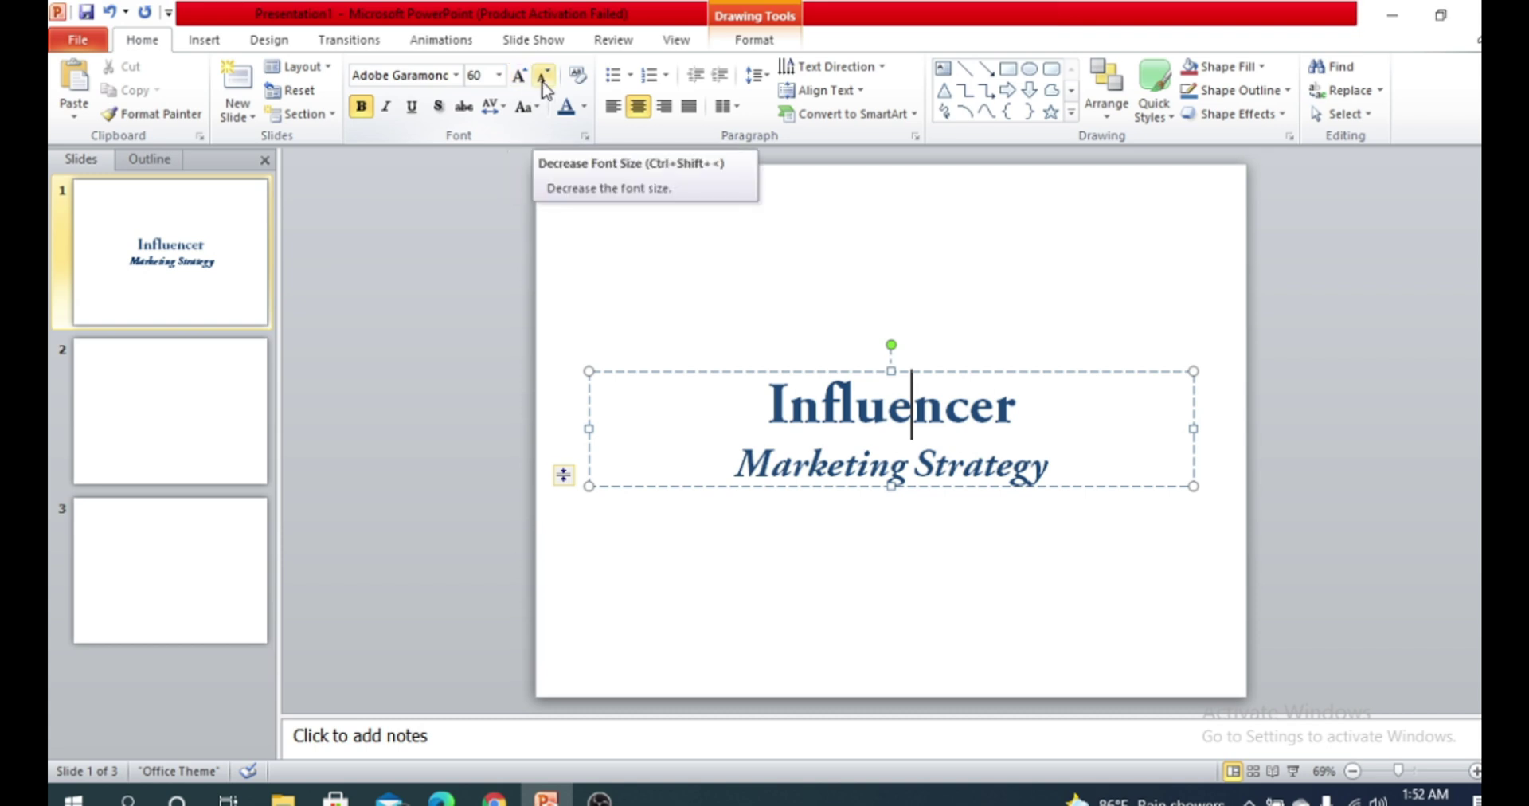
left_click(518, 80)
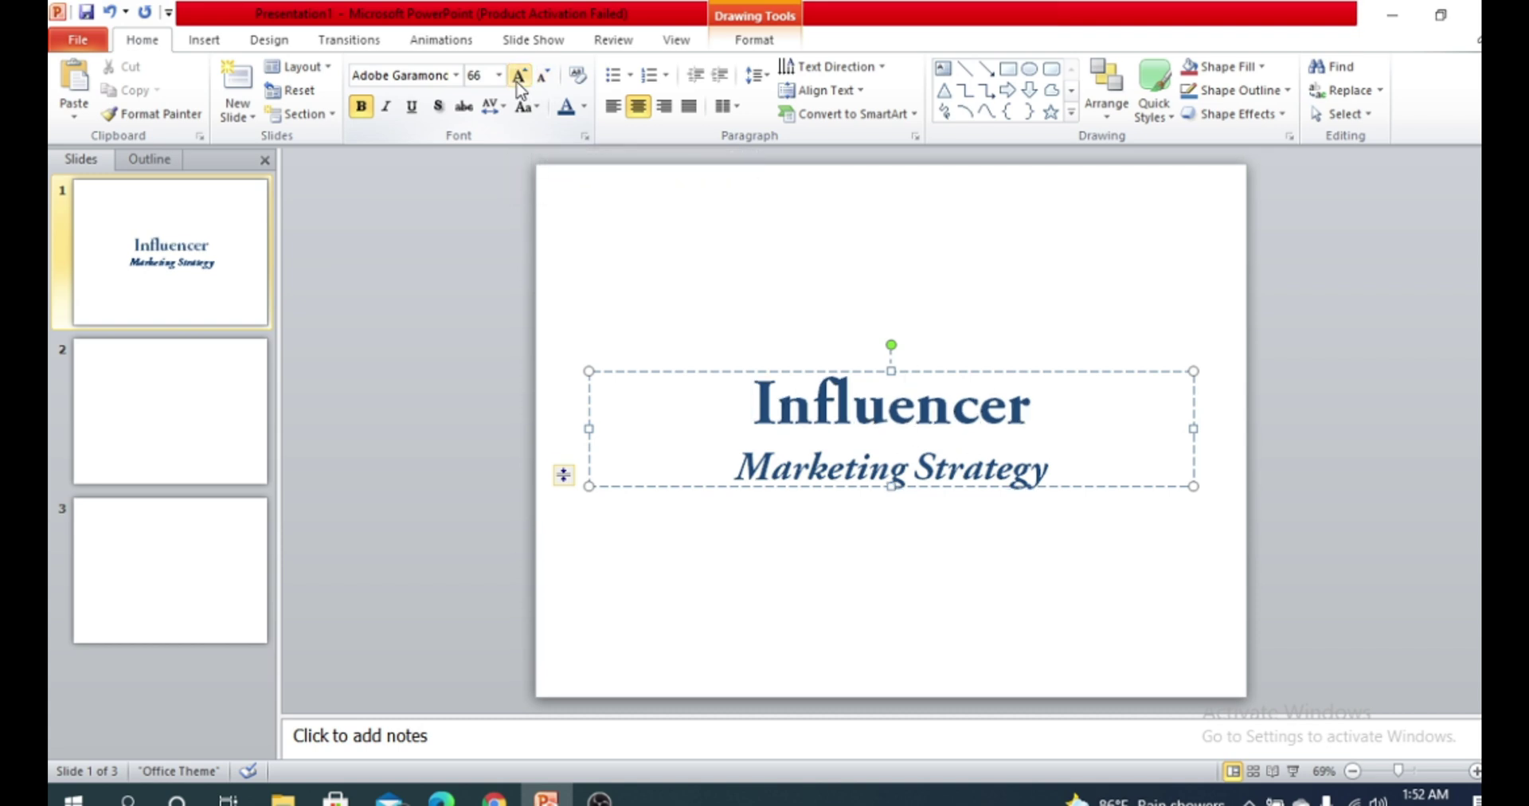
left_click(541, 77)
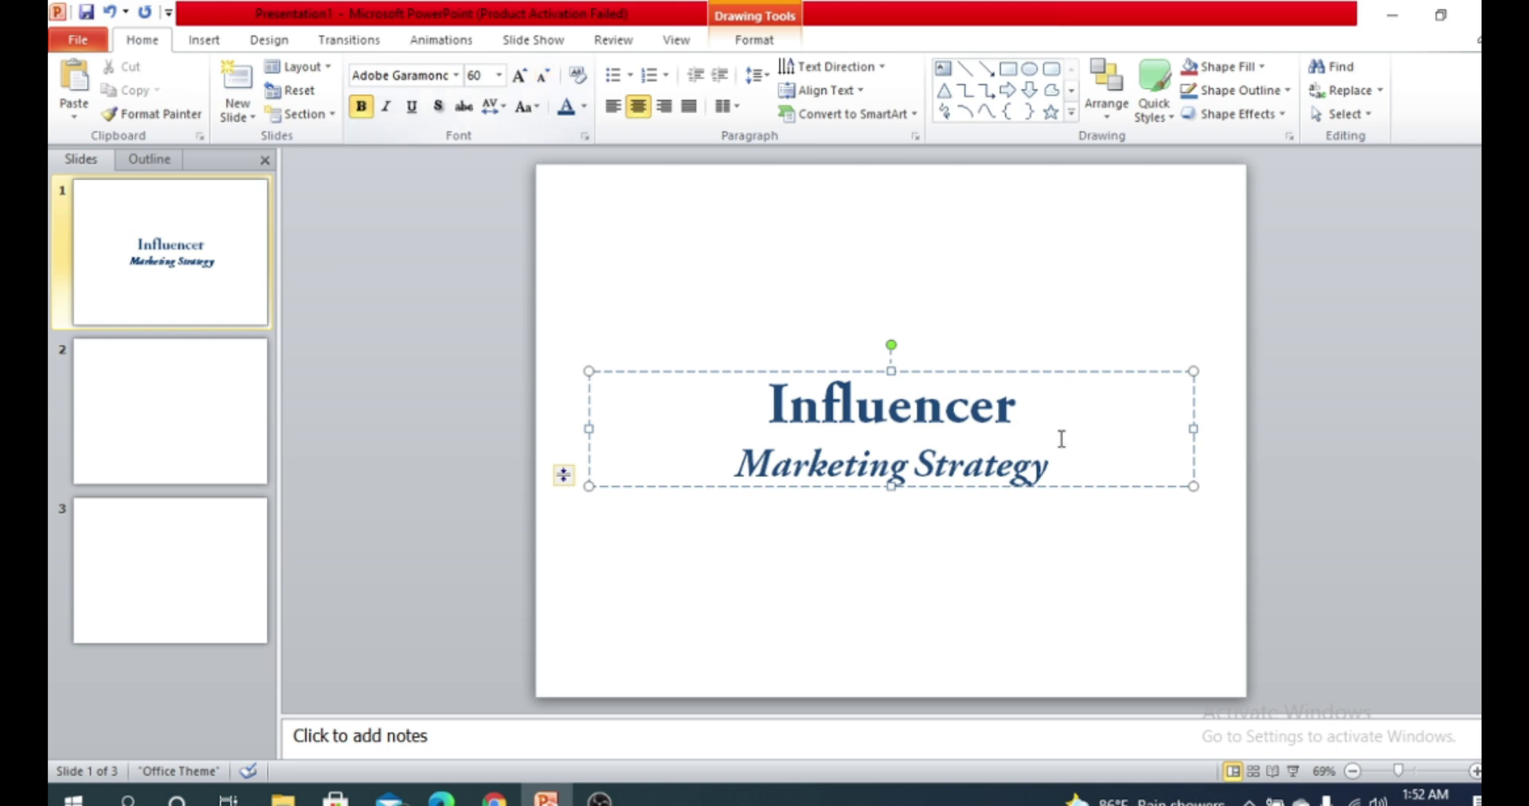
double_click(1063, 466)
left_click_drag(1049, 470, 727, 396)
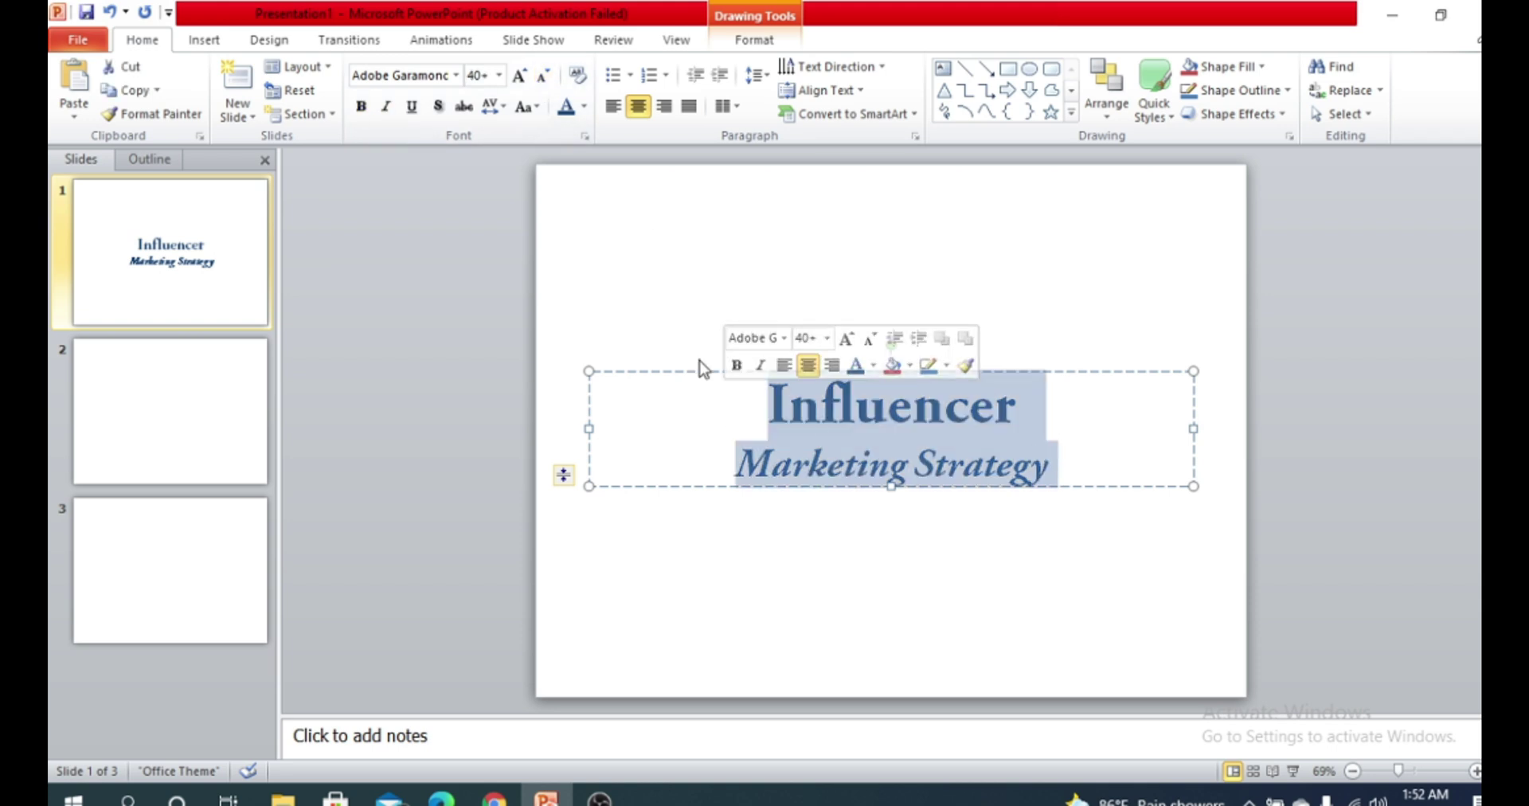
left_click(528, 78)
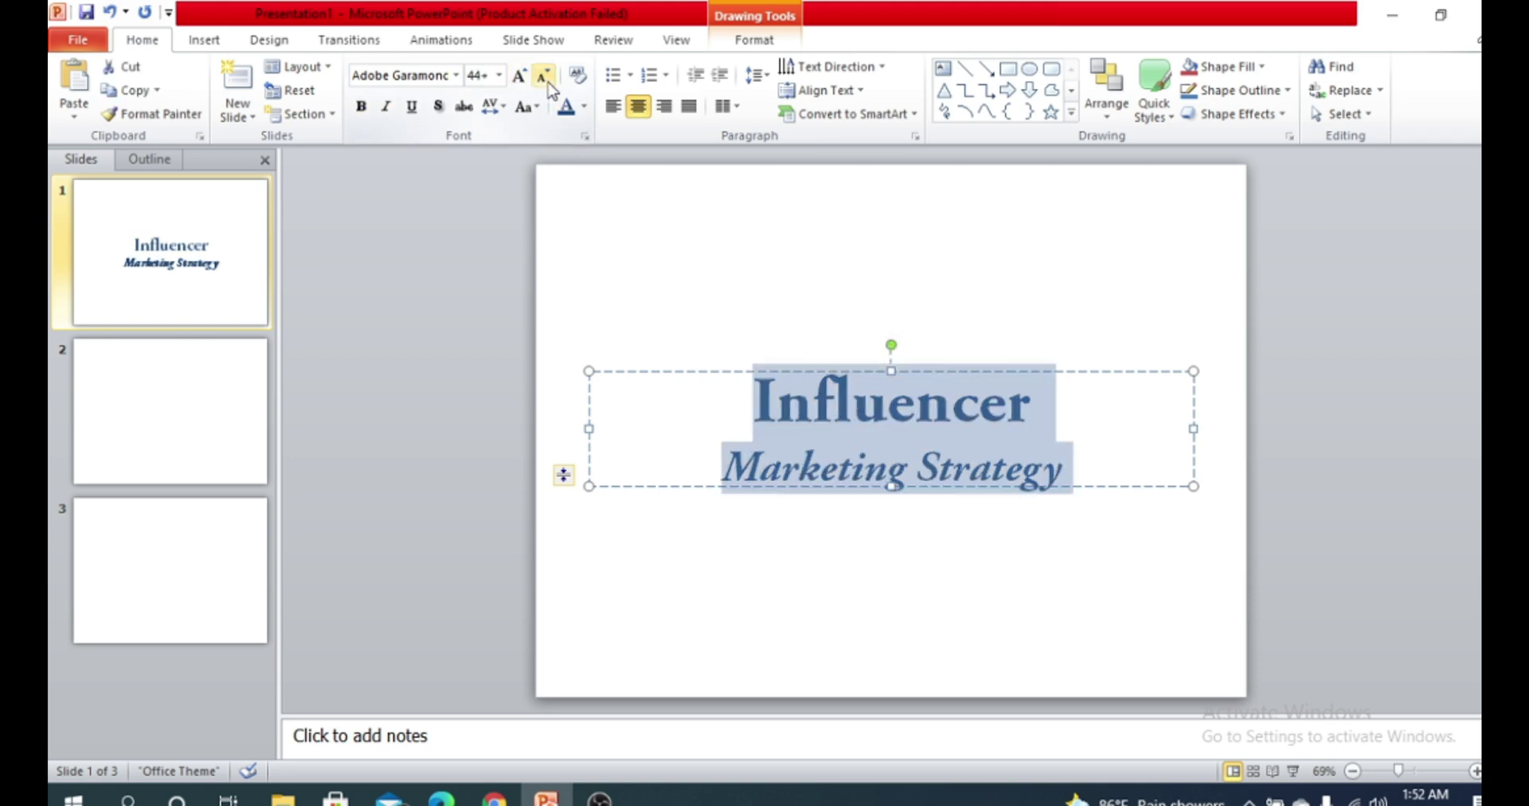
left_click(544, 78)
left_click(1068, 477)
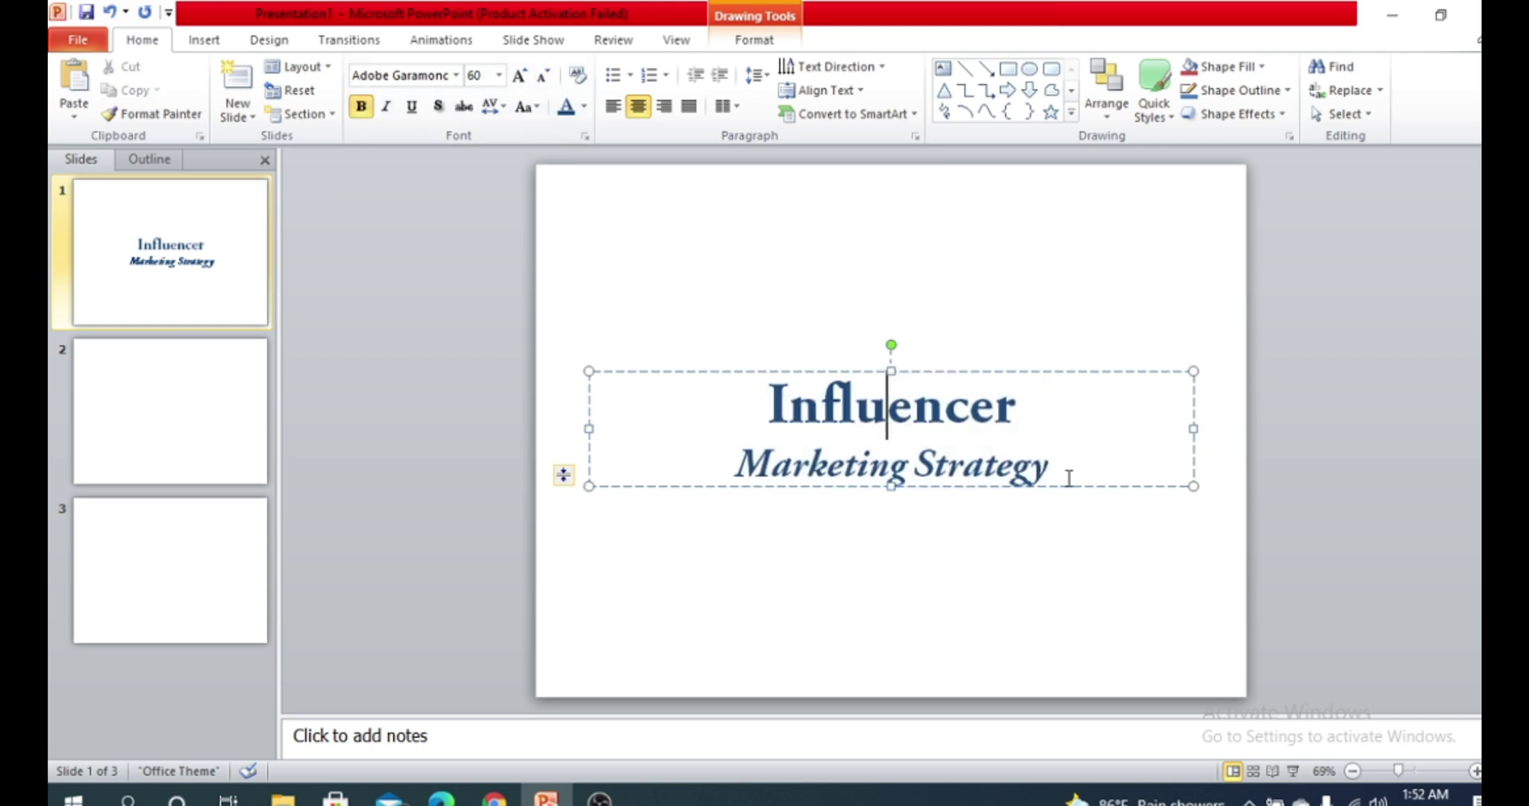
left_click_drag(1067, 478, 659, 403)
left_click(822, 559)
left_click(850, 407)
left_click(746, 317)
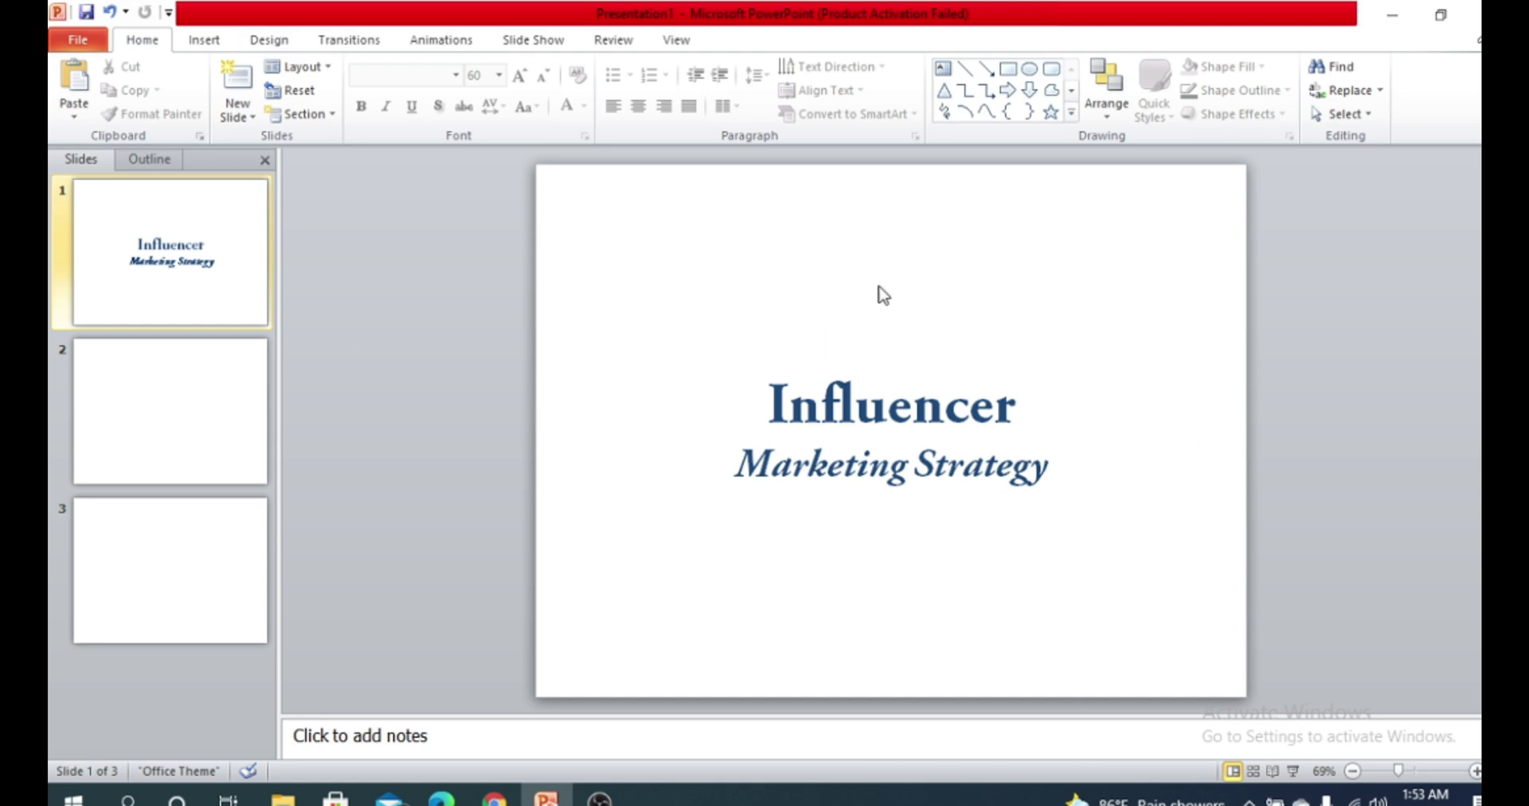
Apply the Essential theme to all slides after trying the dark grey theme
left_click(274, 46)
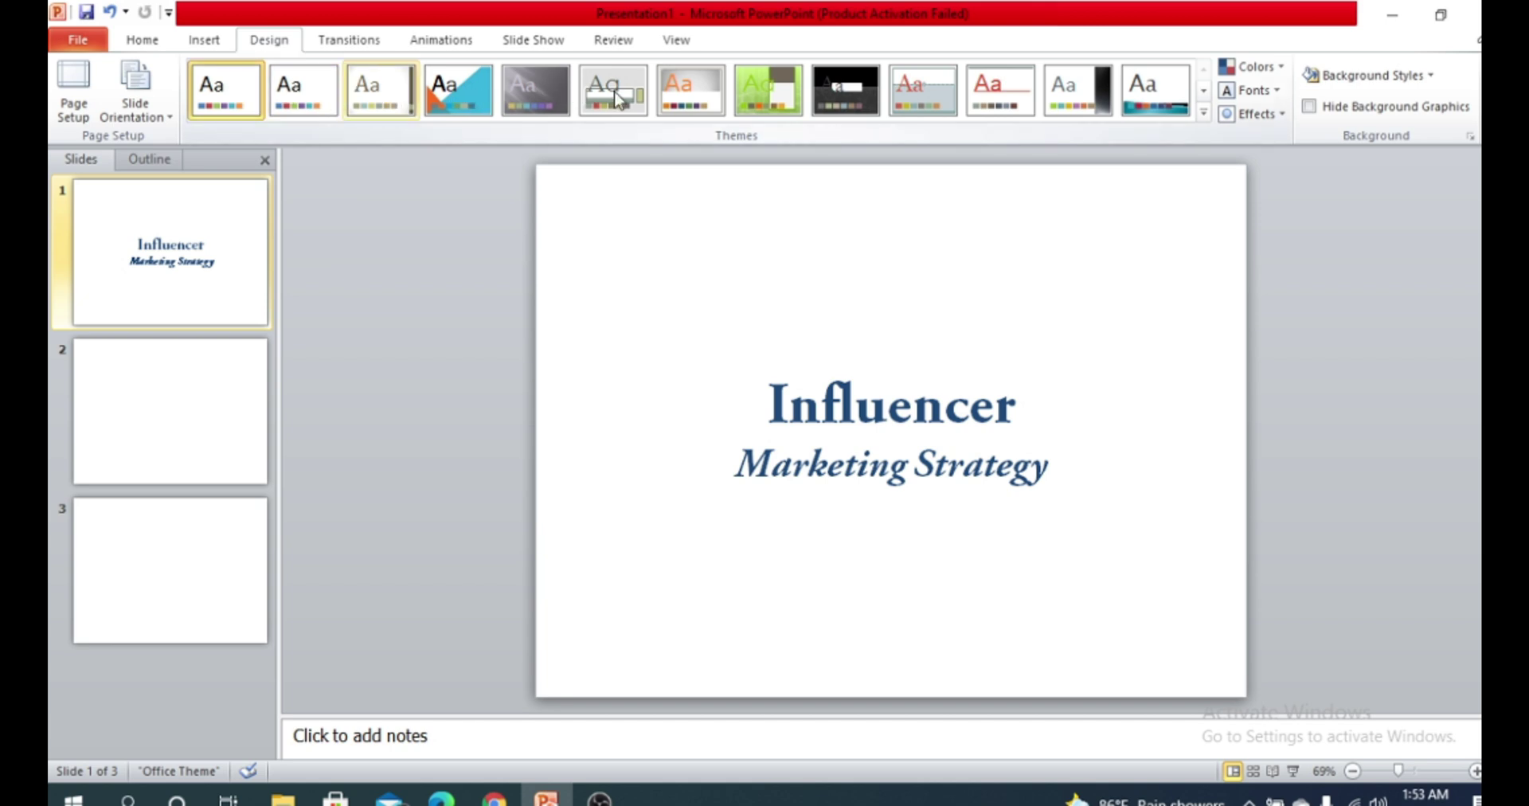
left_click(1205, 116)
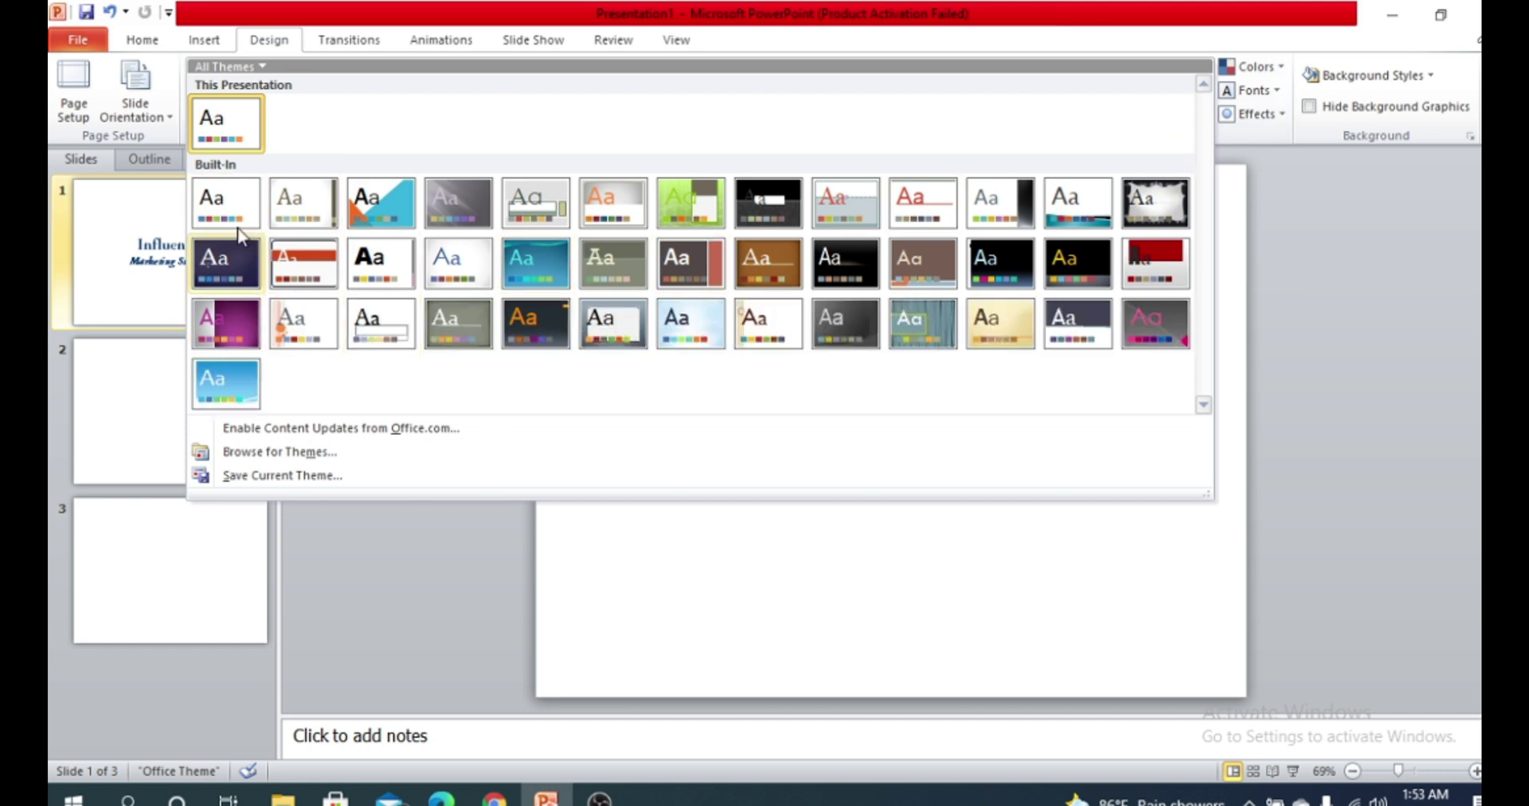
left_click(226, 203)
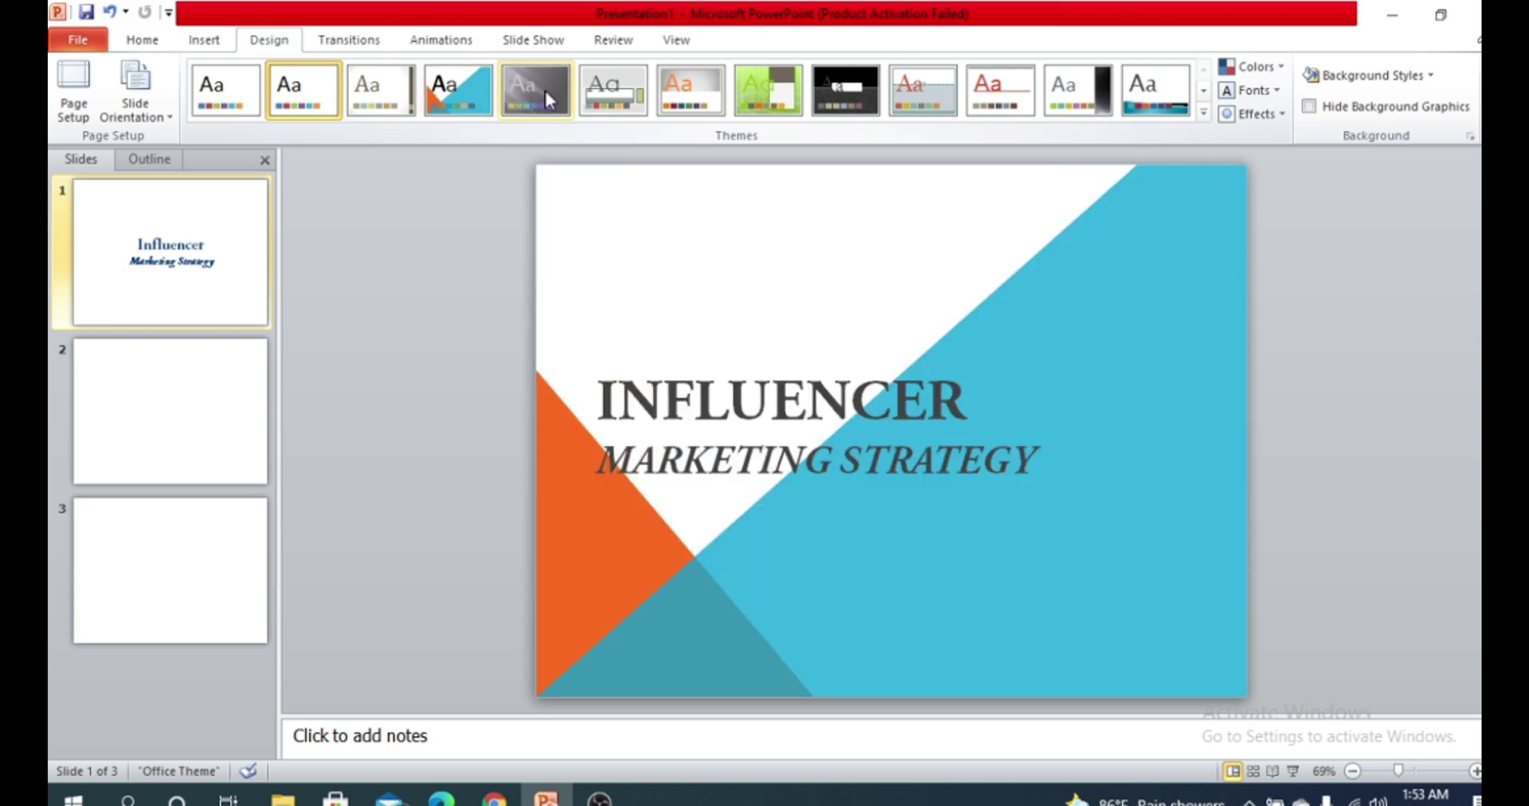
left_click(543, 87)
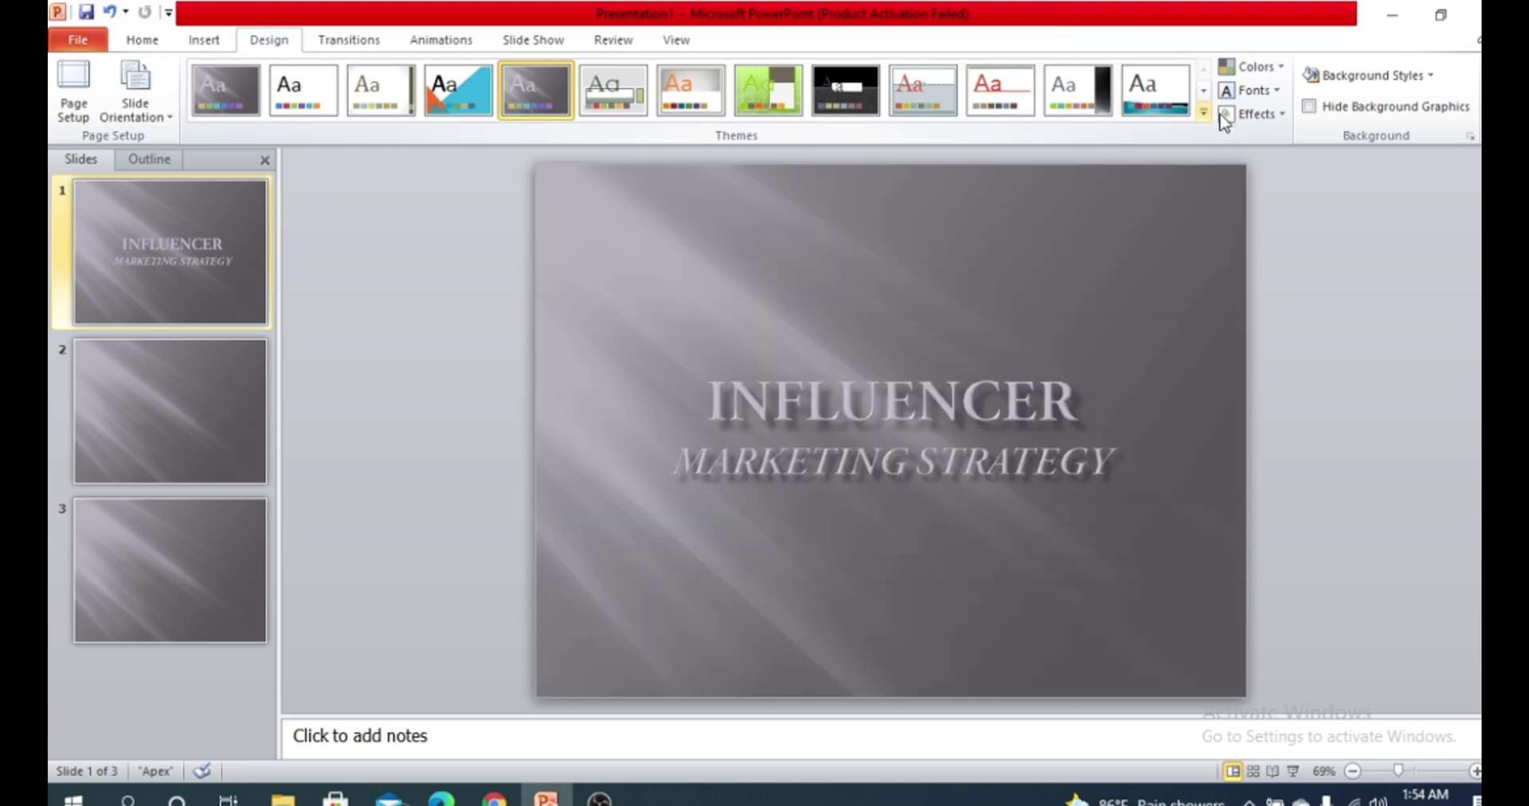
left_click(1204, 112)
left_click(395, 280)
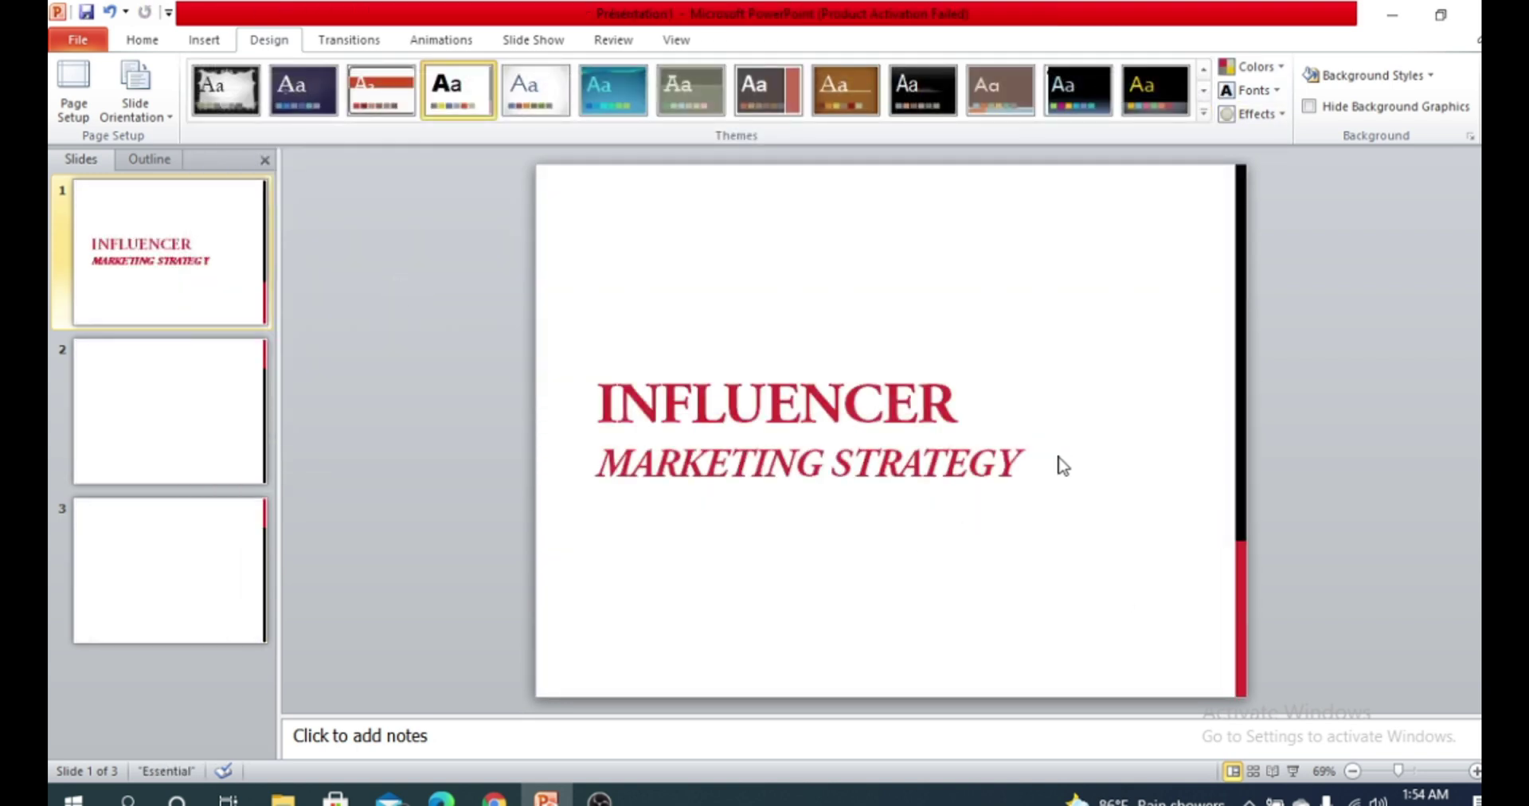
Colour the word INFLUENCER black from the mini toolbar, leaving MARKETING STRATEGY red
left_click(1004, 438)
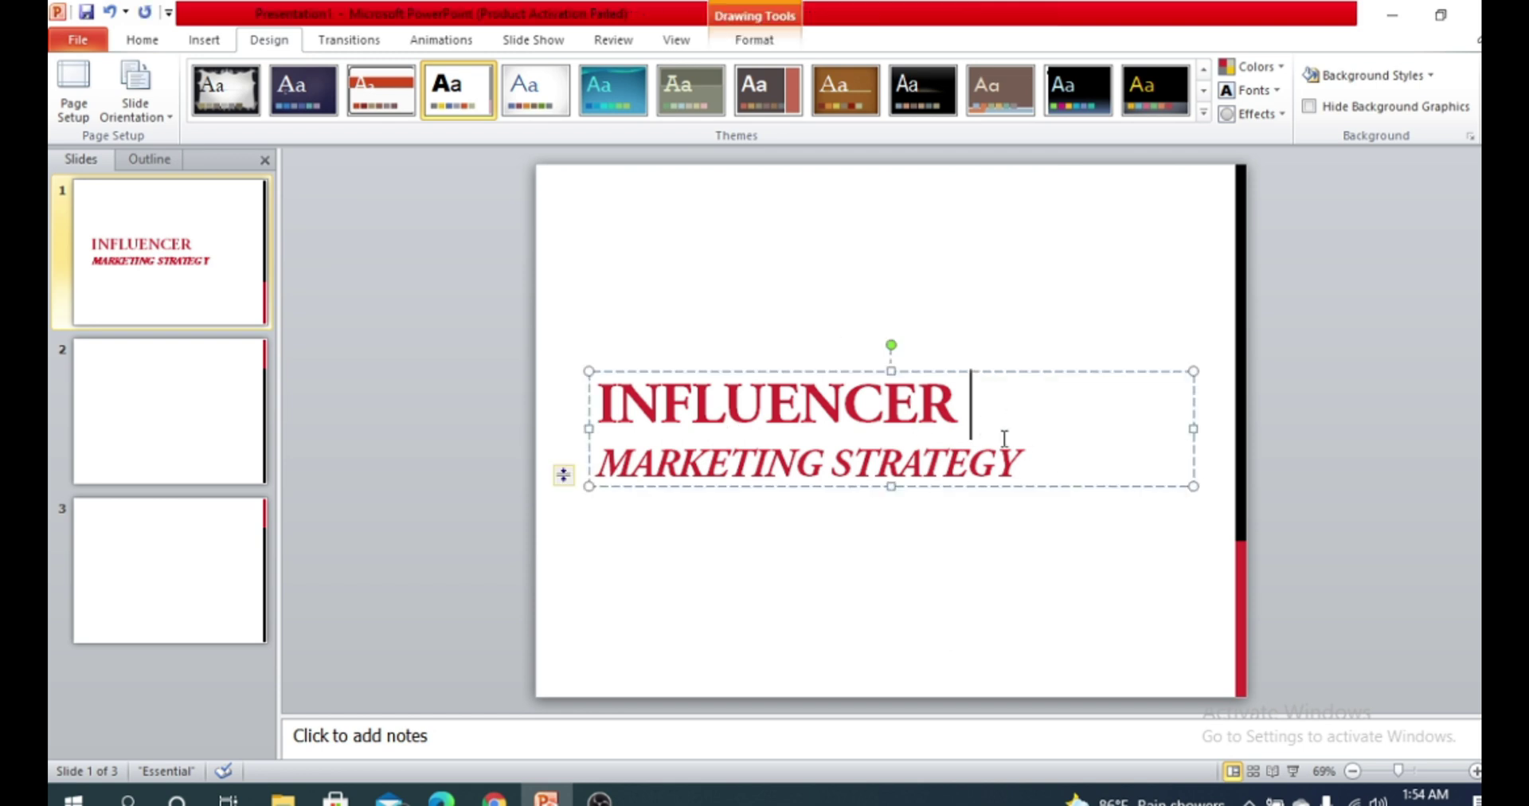
left_click(1035, 458)
left_click_drag(1023, 462, 578, 434)
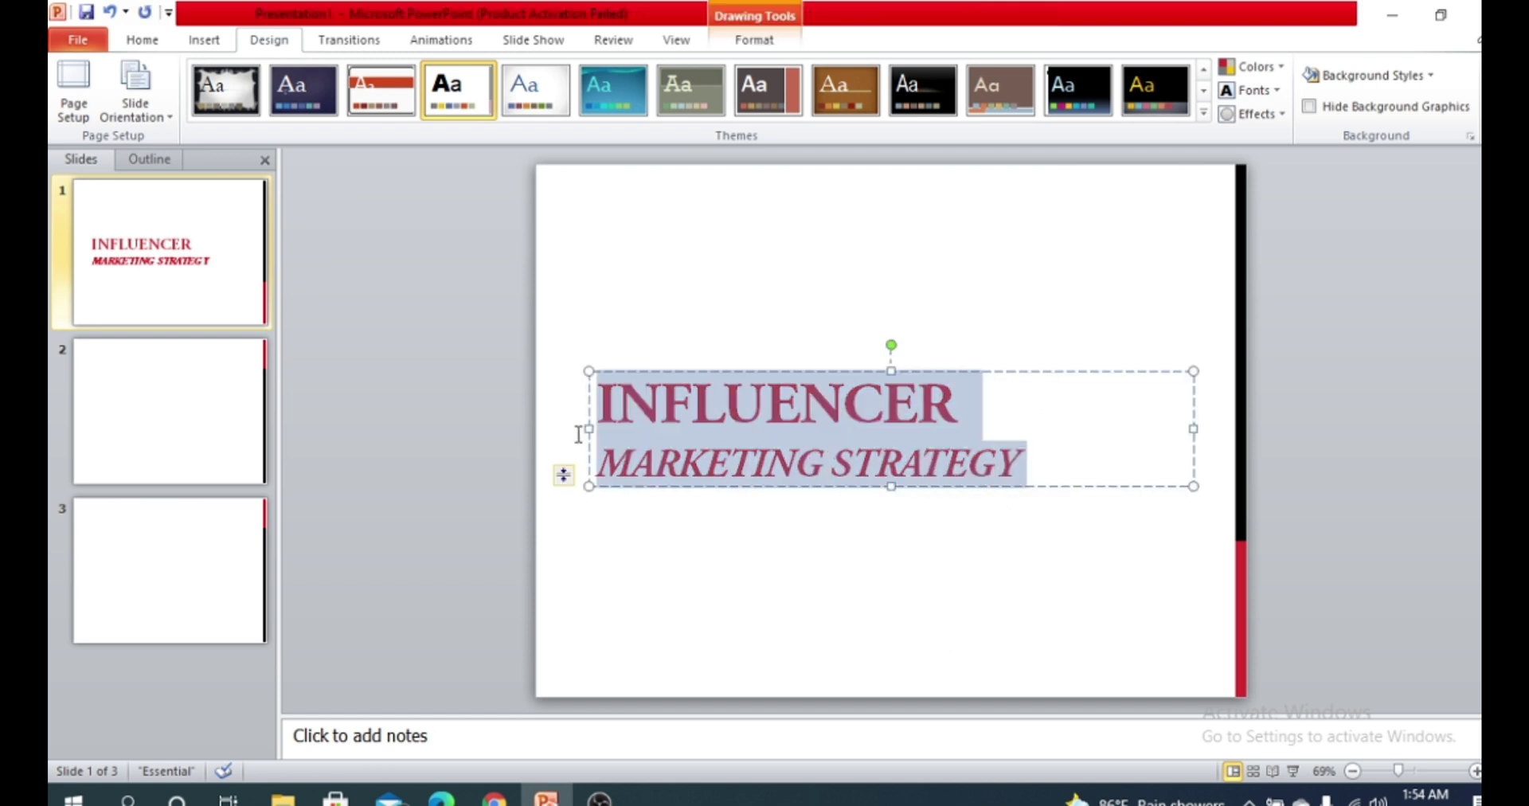
left_click(947, 399)
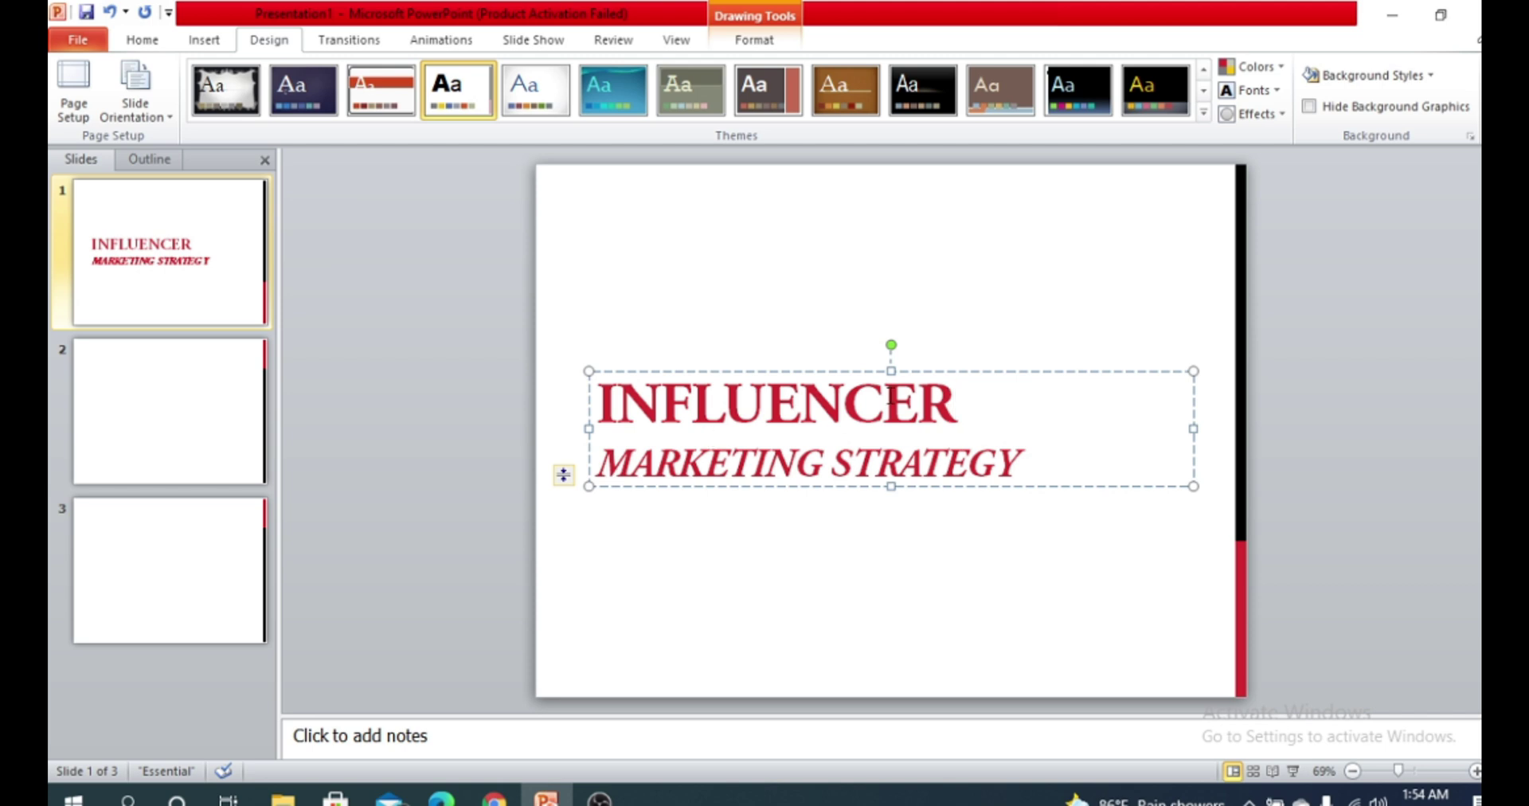
left_click_drag(966, 399, 539, 424)
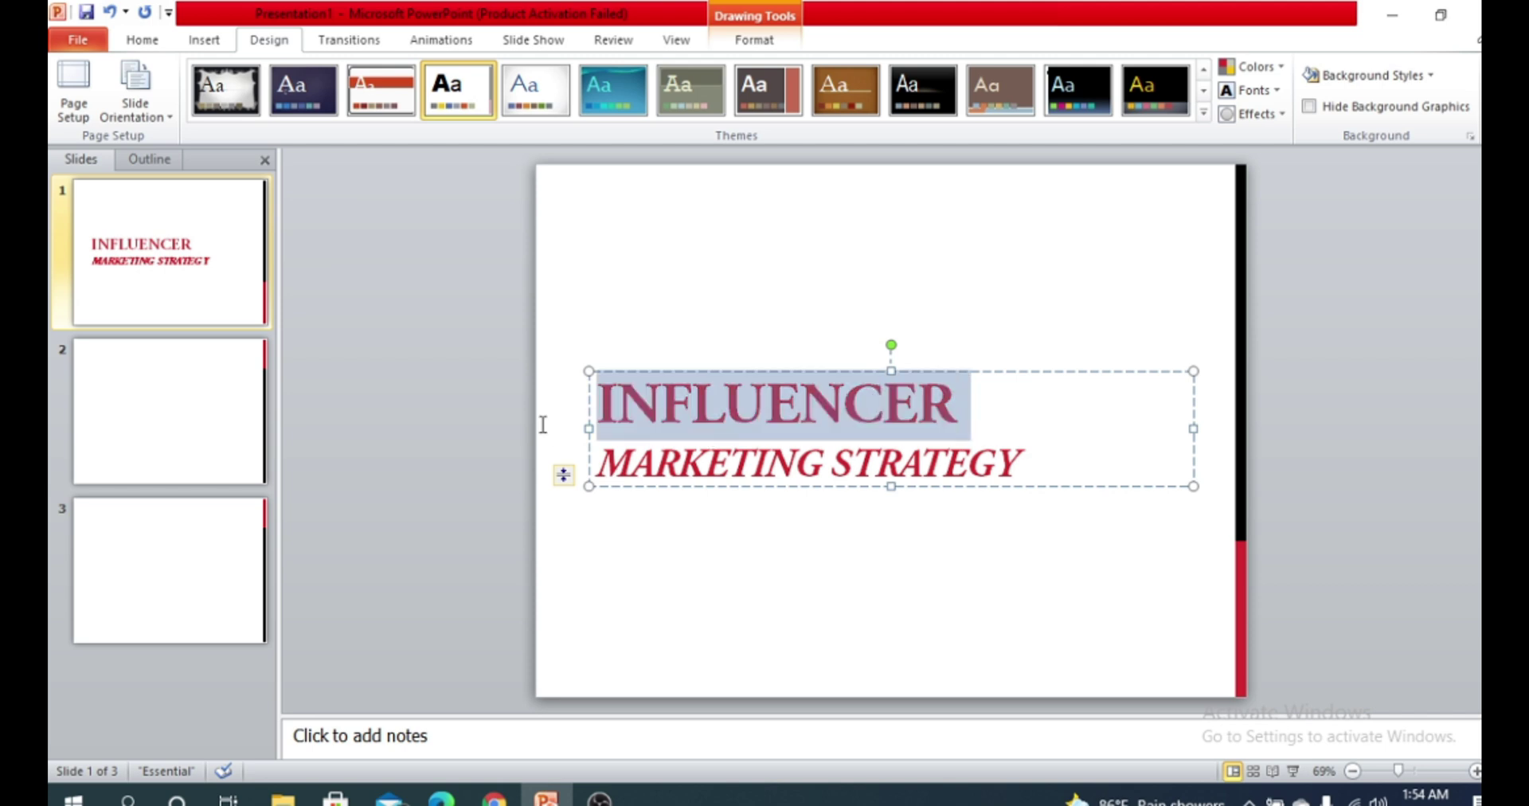
left_click(142, 41)
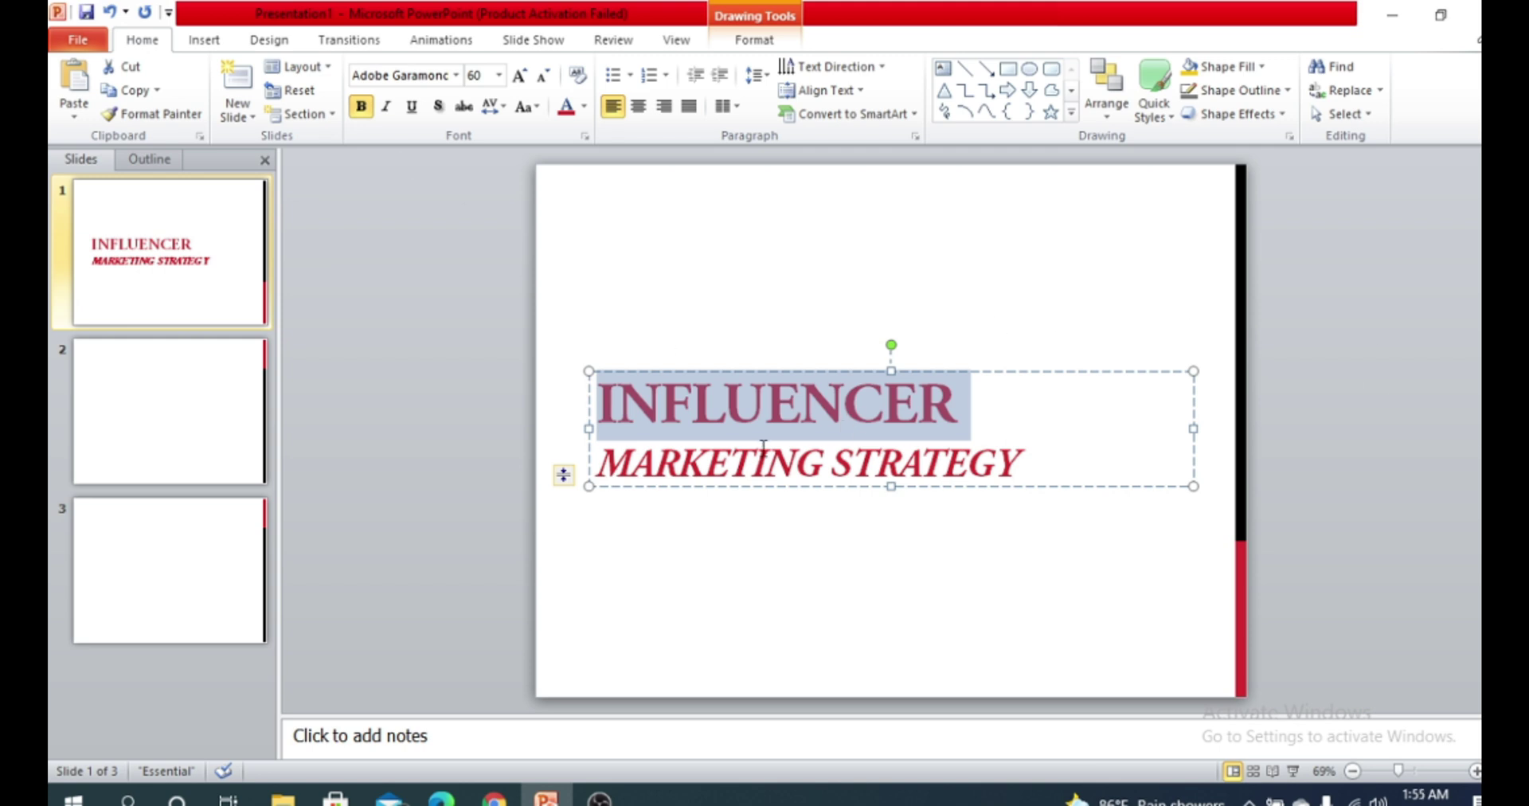
right_click(756, 389)
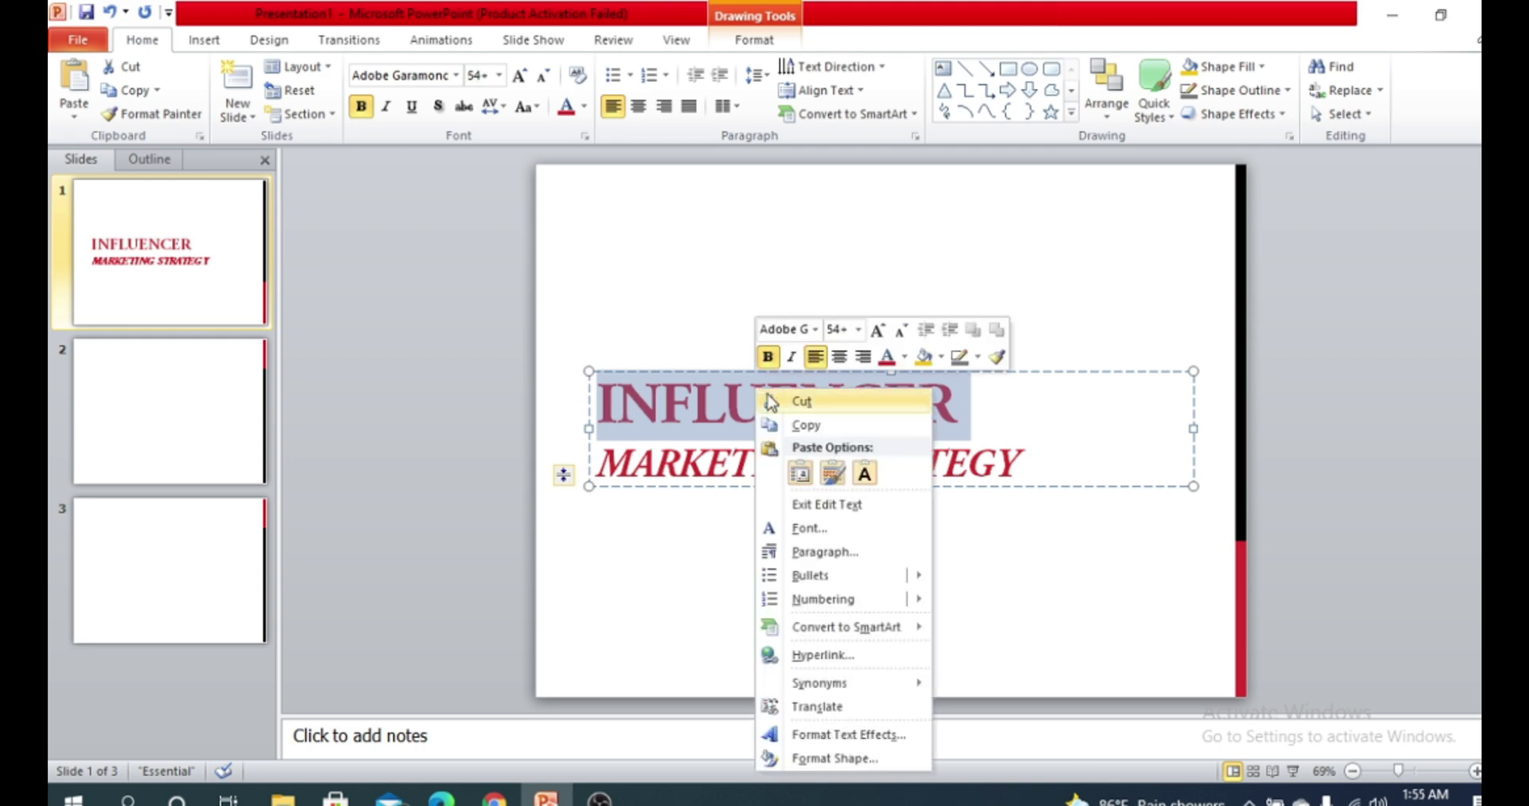
left_click(903, 357)
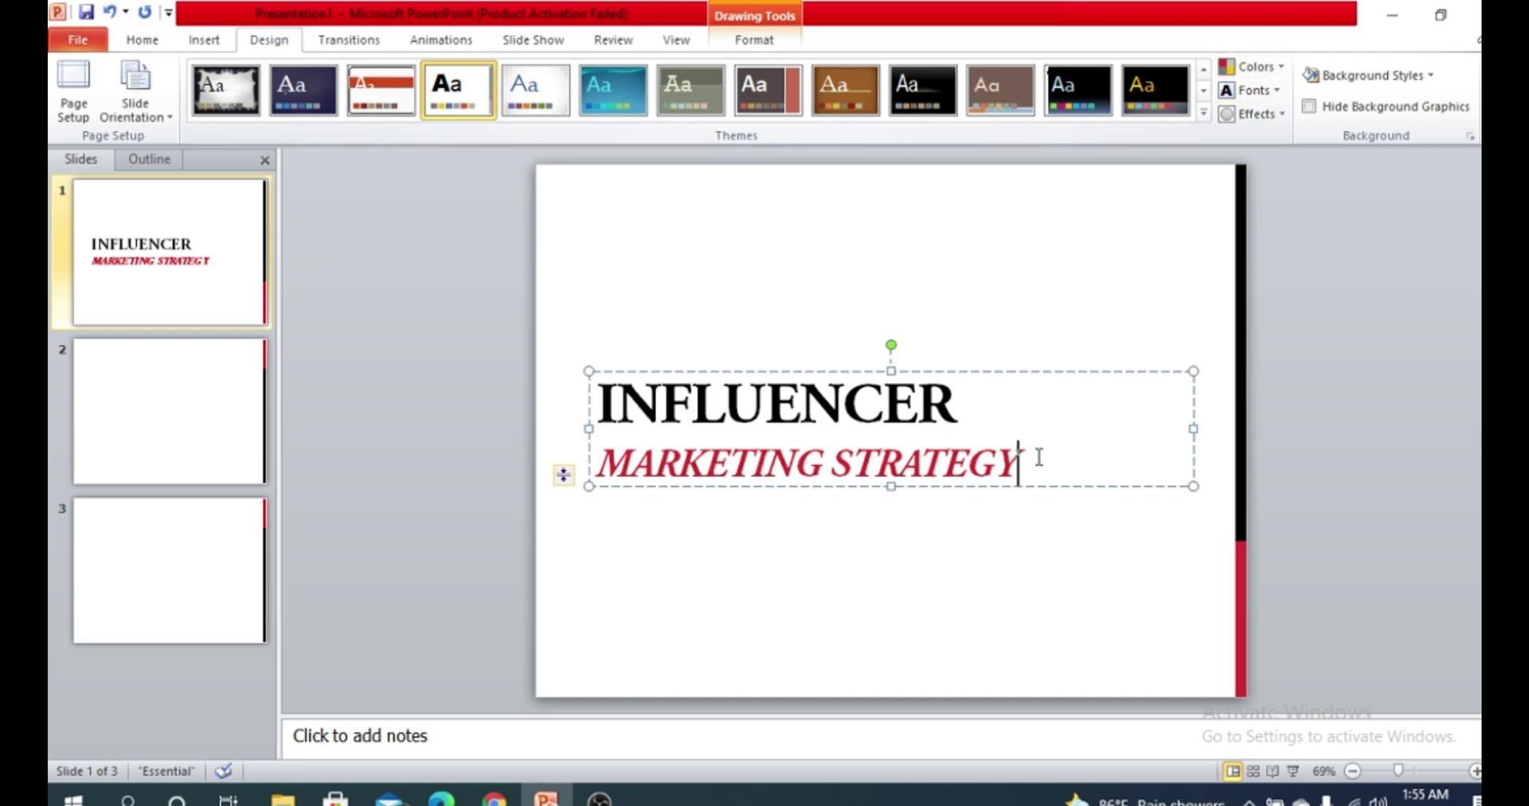
left_click_drag(1041, 470, 613, 379)
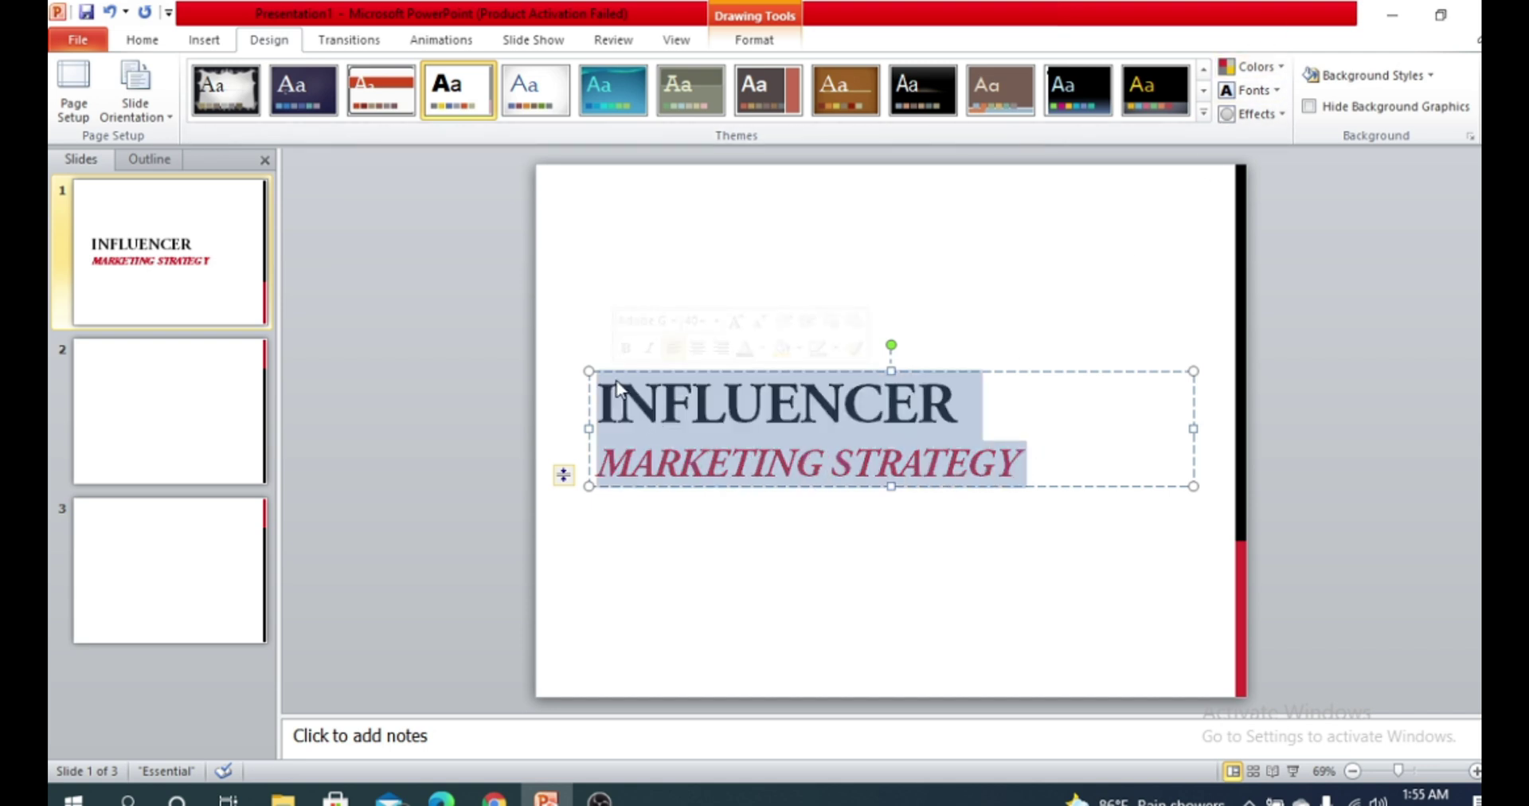
left_click(903, 468)
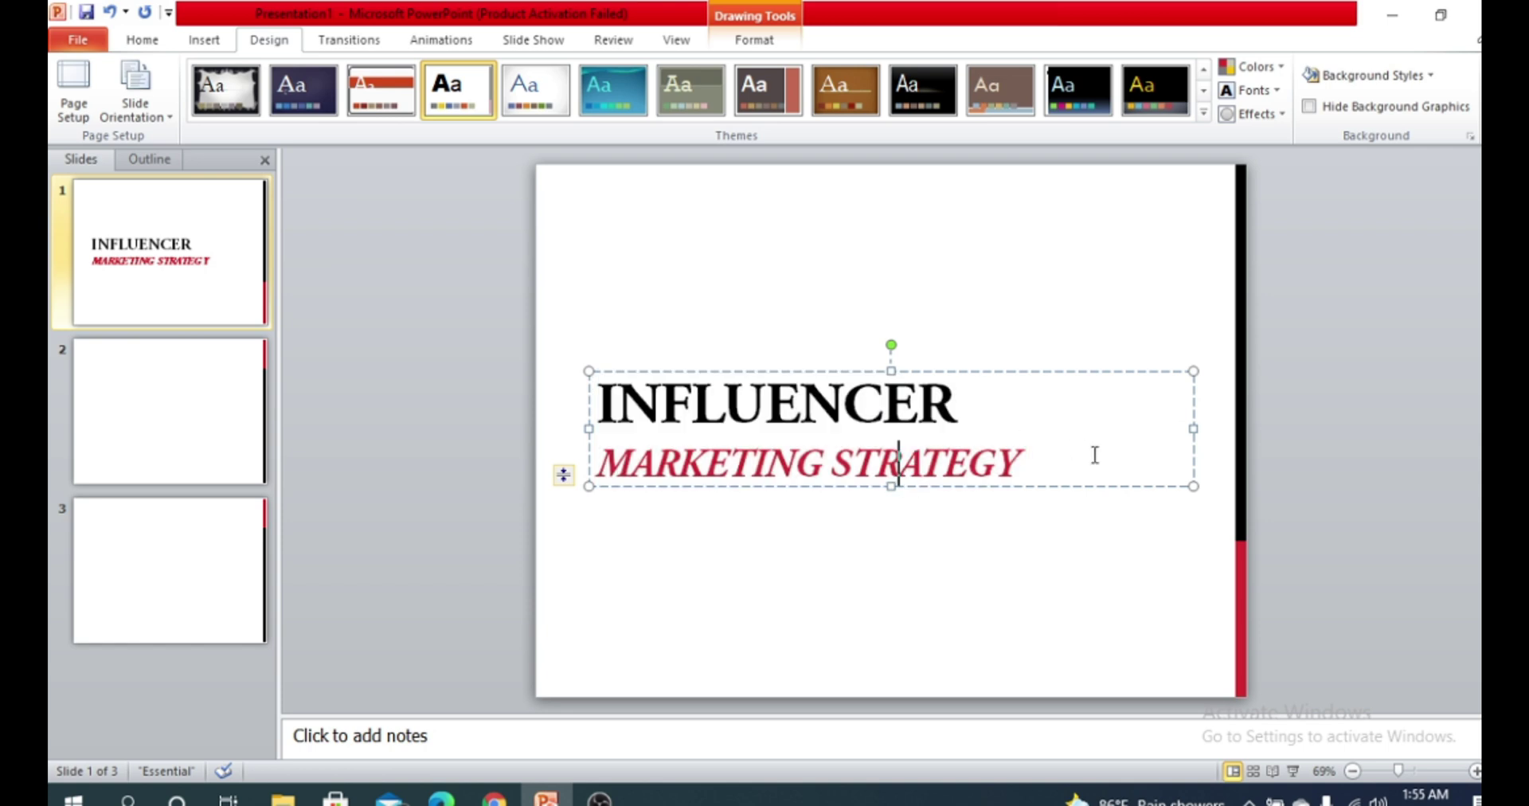
left_click_drag(1051, 446, 558, 371)
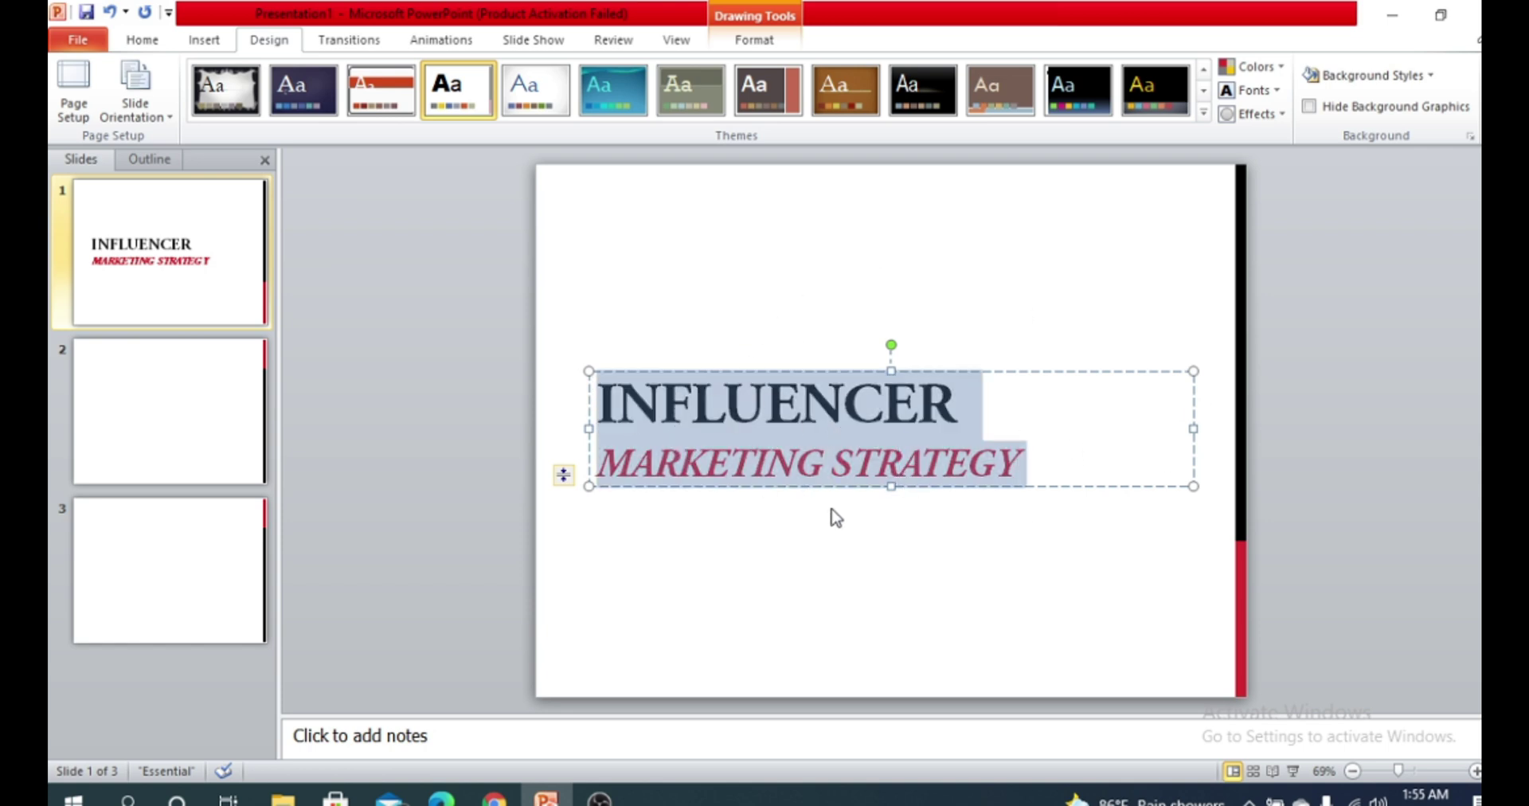
Switch the colour scheme, after trying Concourse, so MARKETING STRATEGY turns dark blue
left_click(1277, 70)
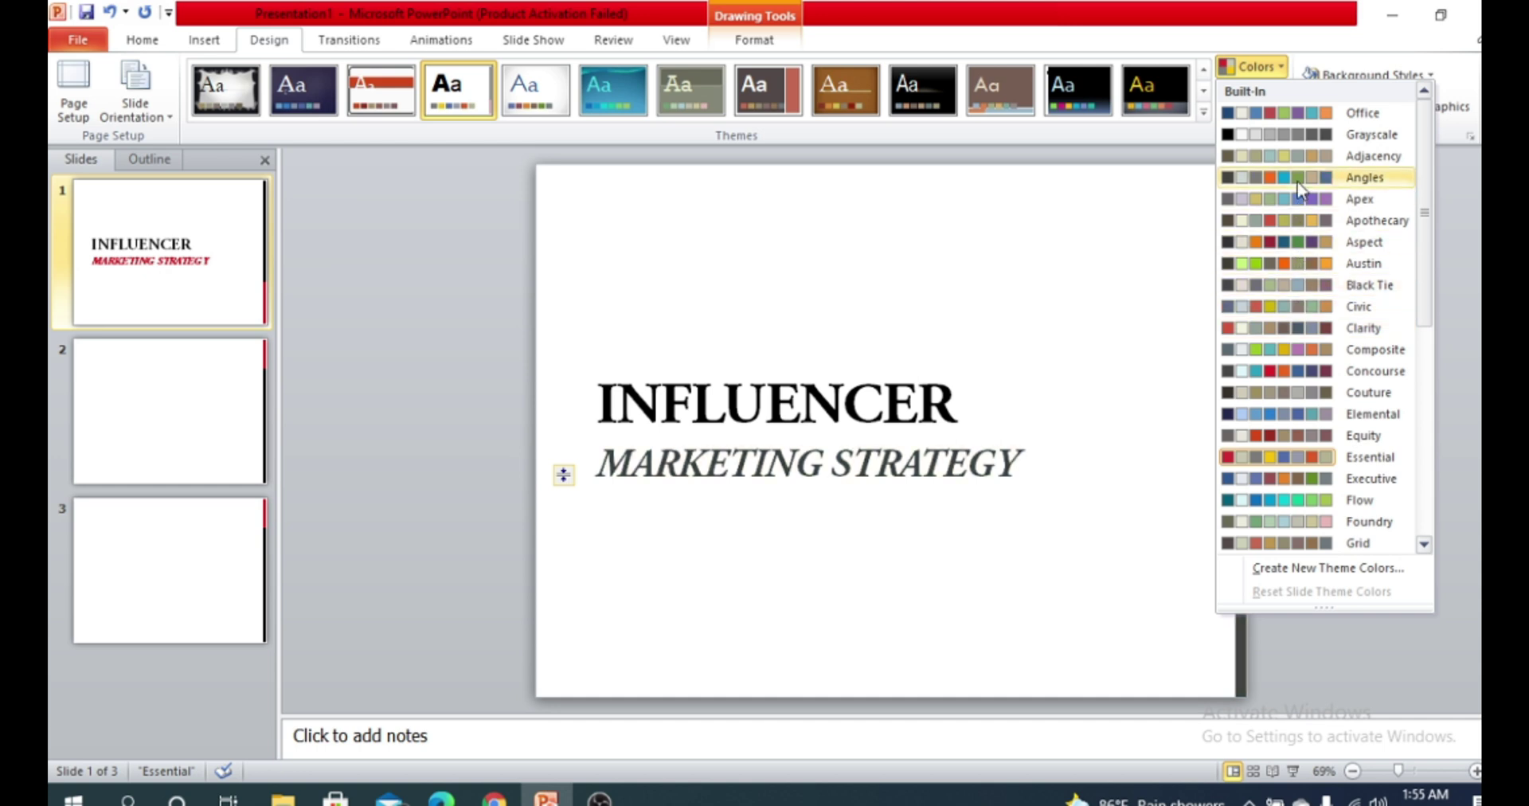
left_click(1326, 373)
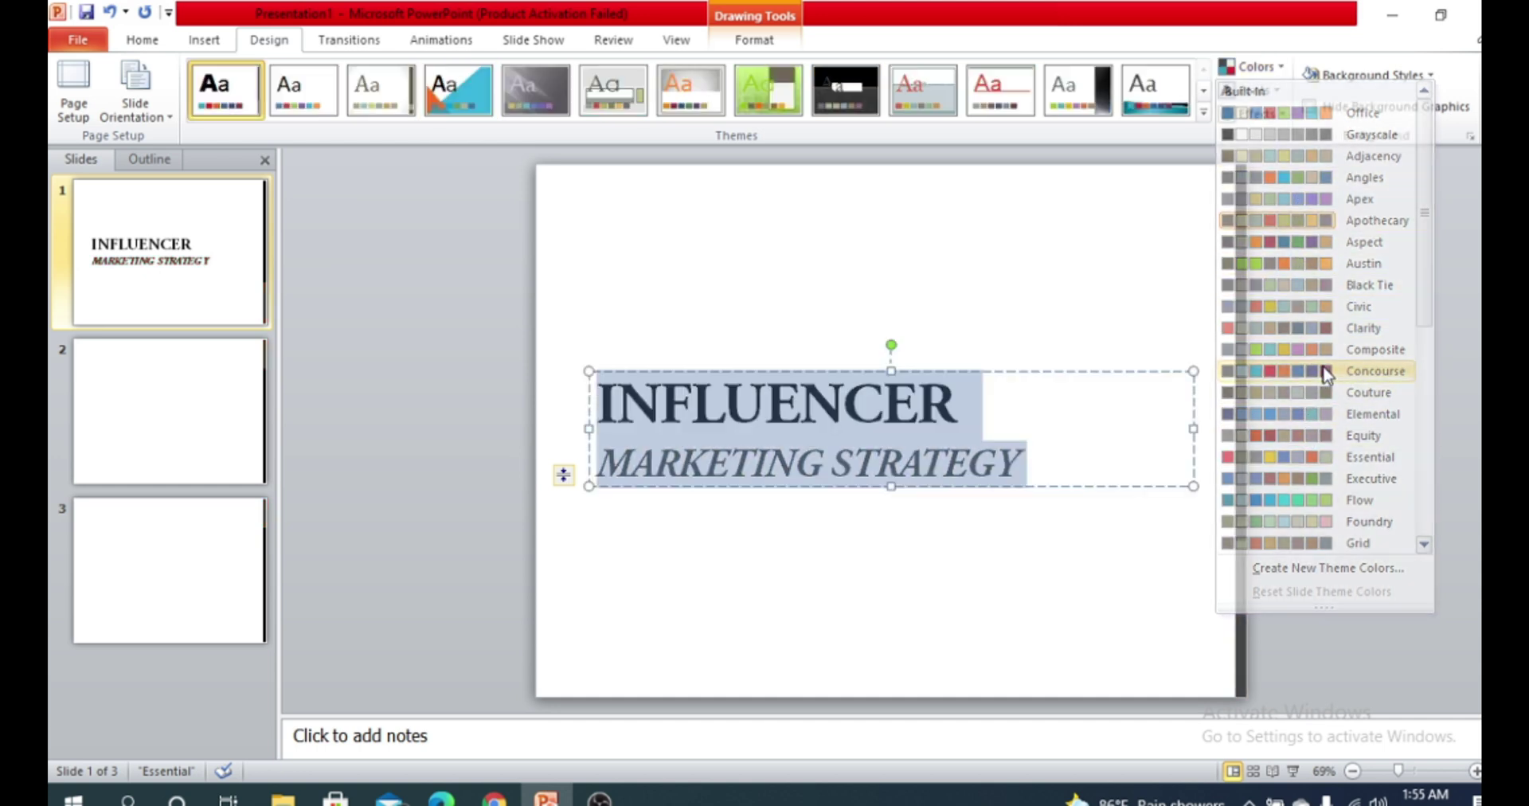
left_click(1268, 70)
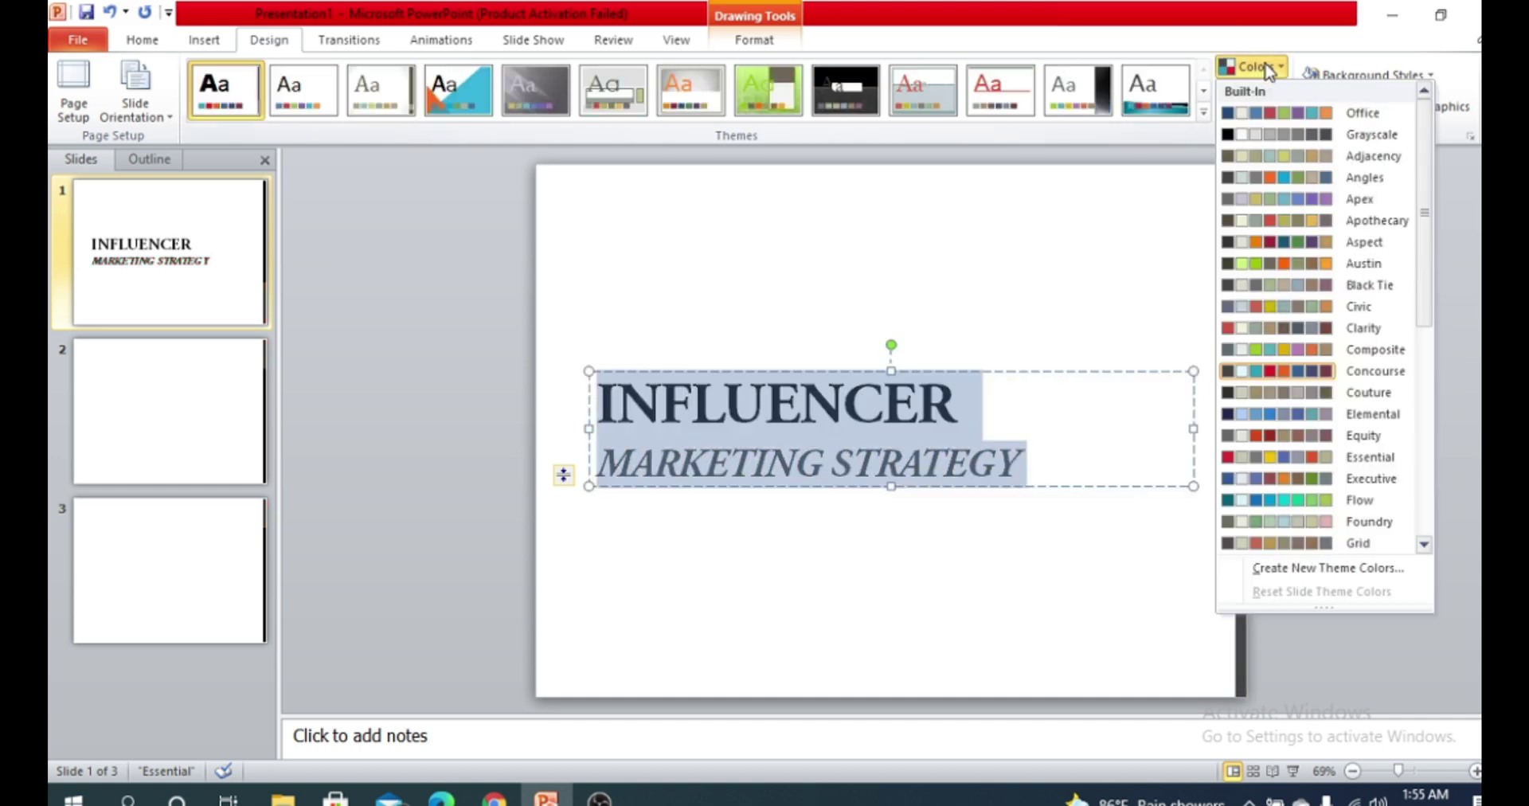
left_click(1312, 115)
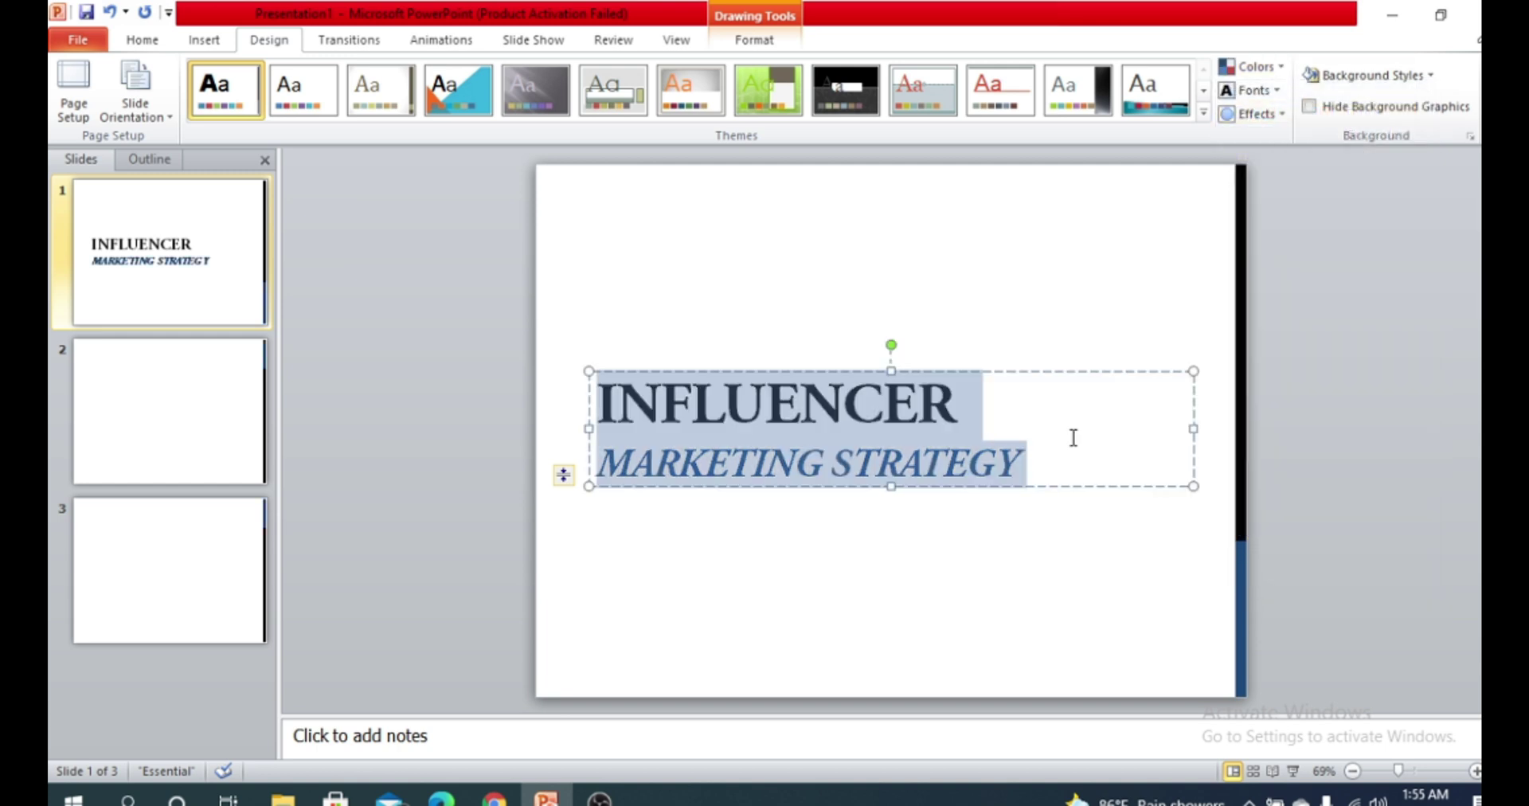
left_click(986, 266)
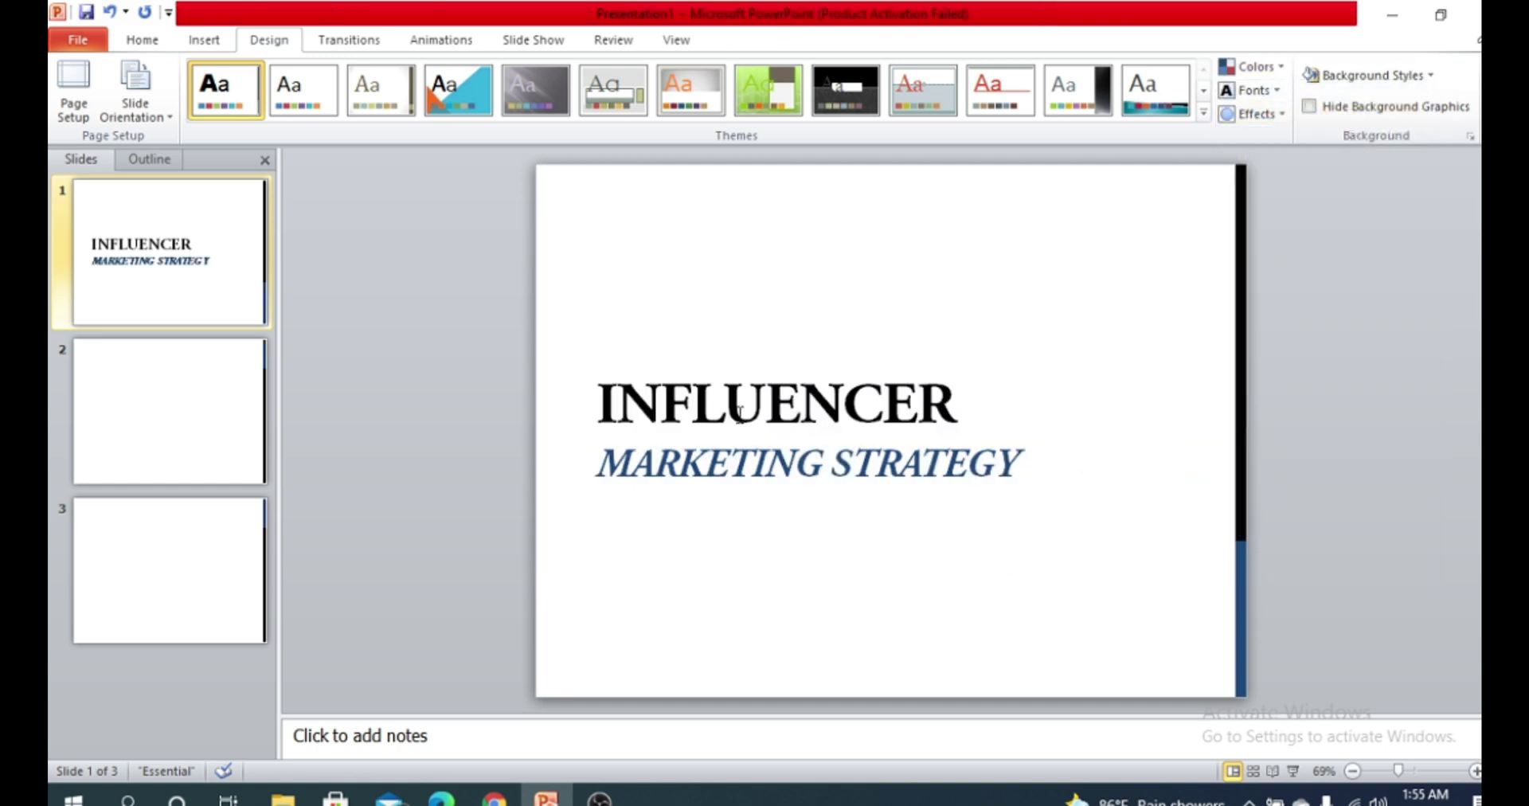
double_click(800, 402)
left_click(1114, 274)
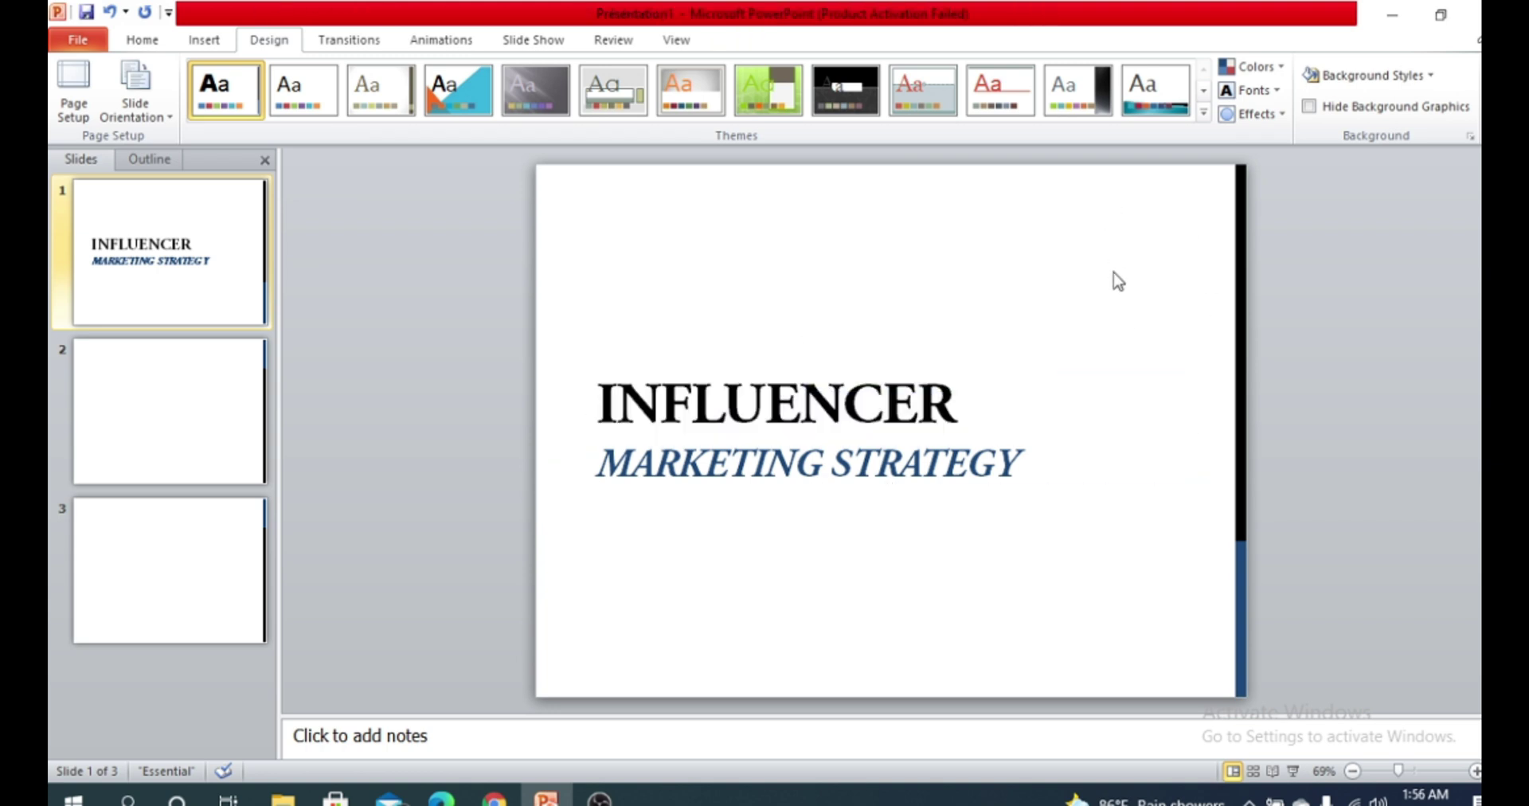
left_click(1250, 90)
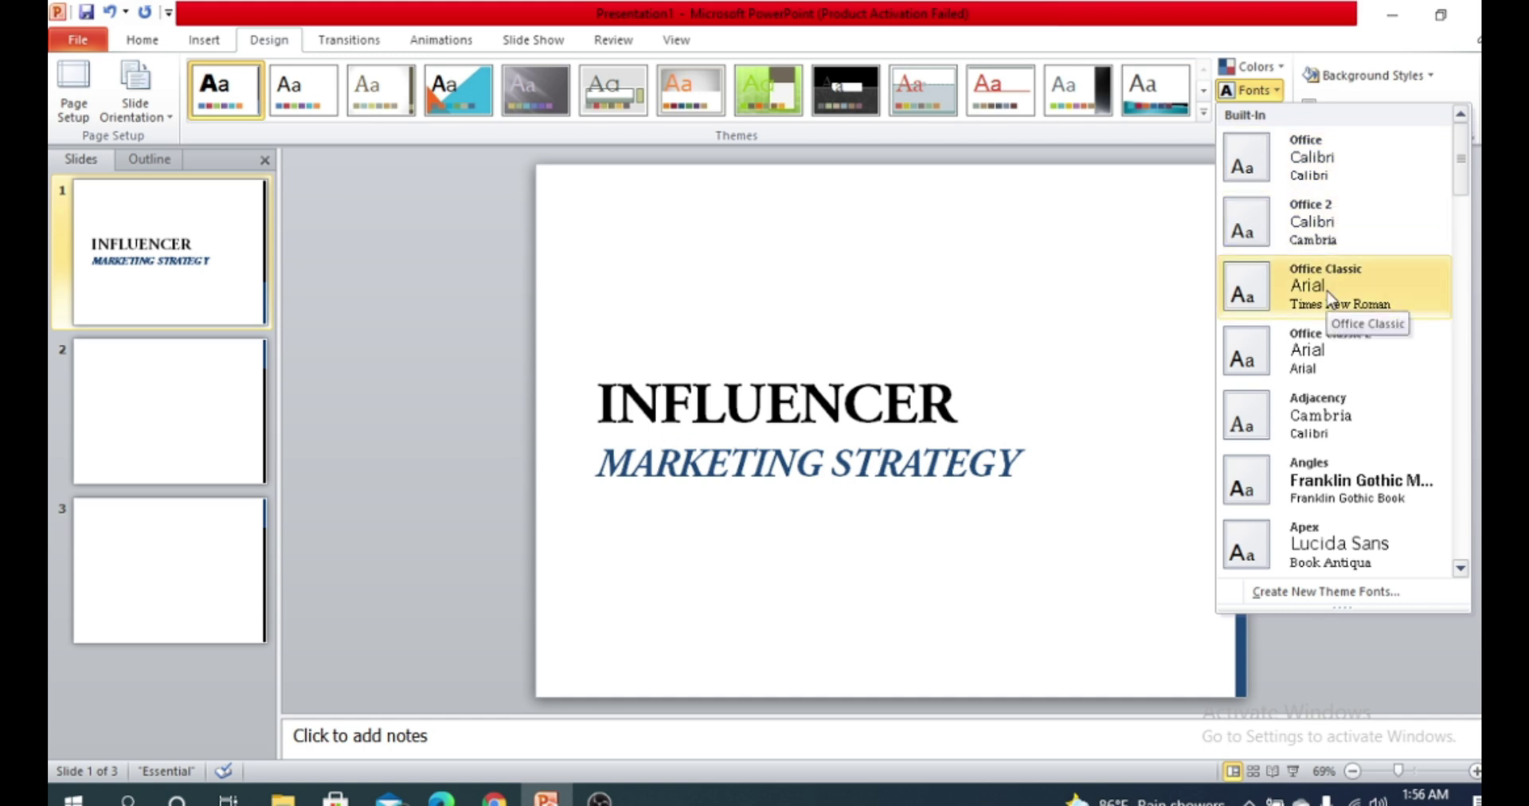
left_click(1327, 297)
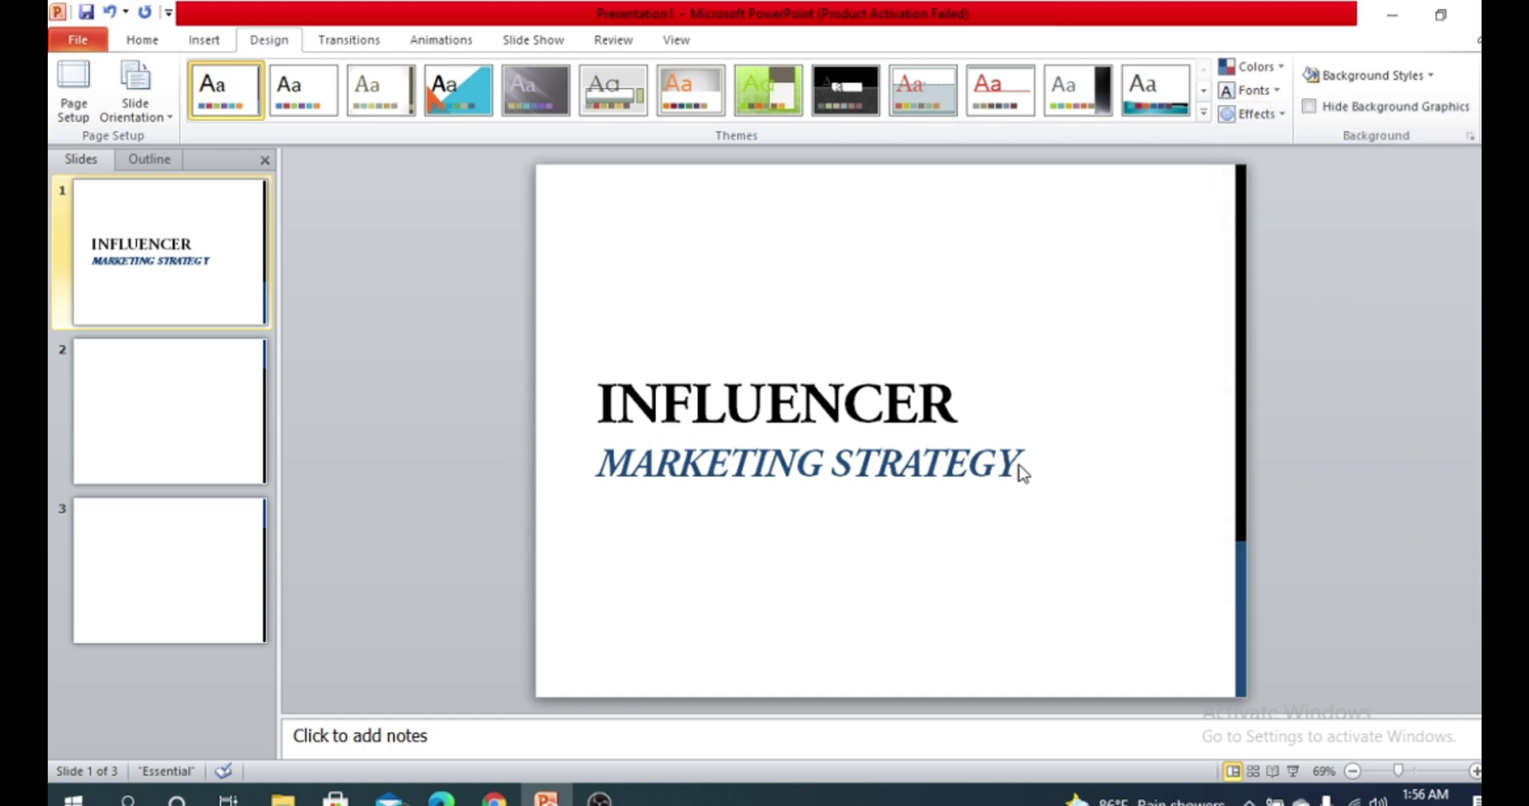
Set both title lines in the Adobe Arabic font via the mini toolbar
left_click_drag(1023, 473, 587, 382)
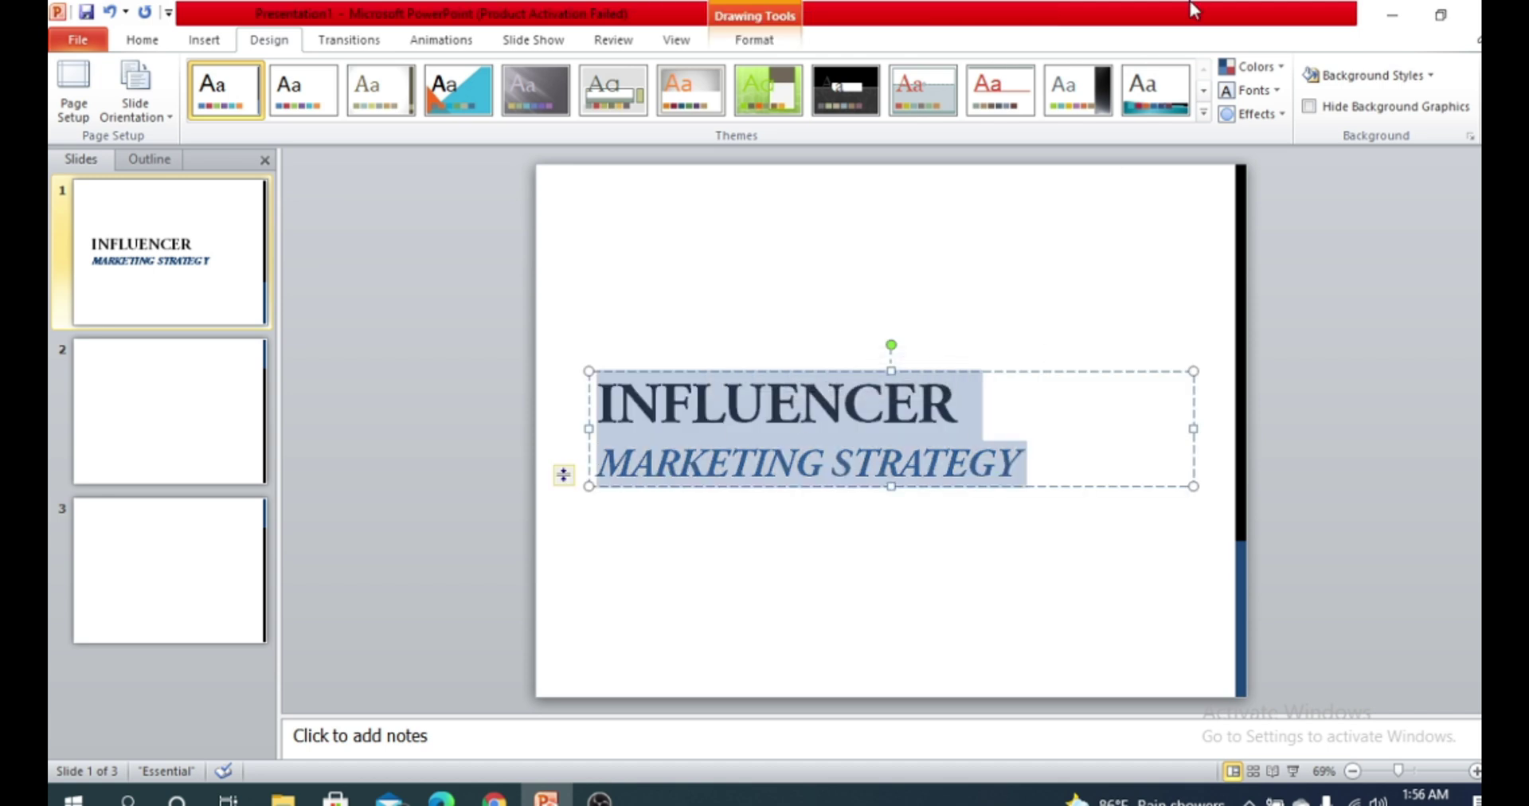
right_click(953, 388)
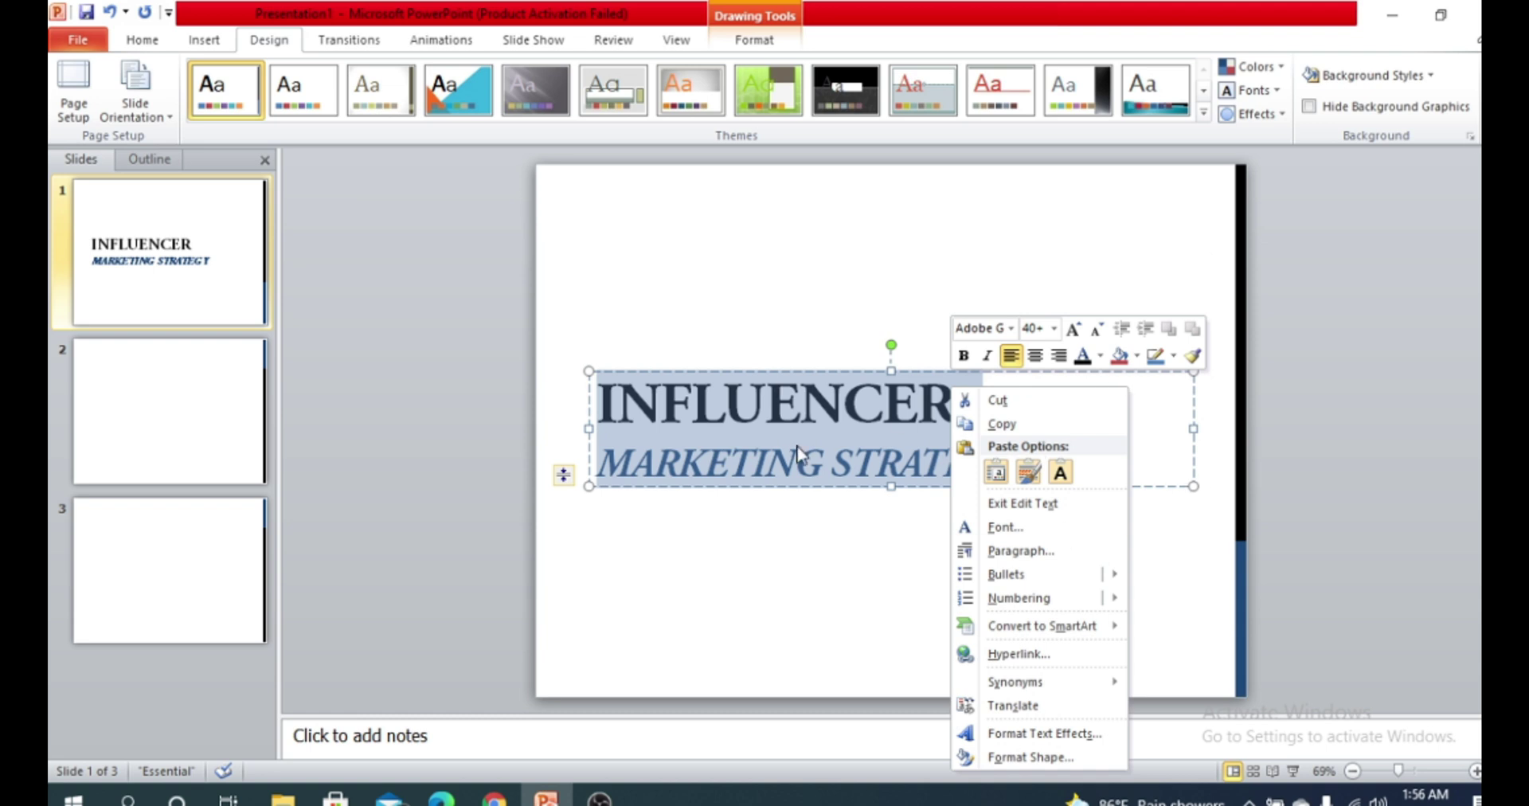
left_click(1011, 329)
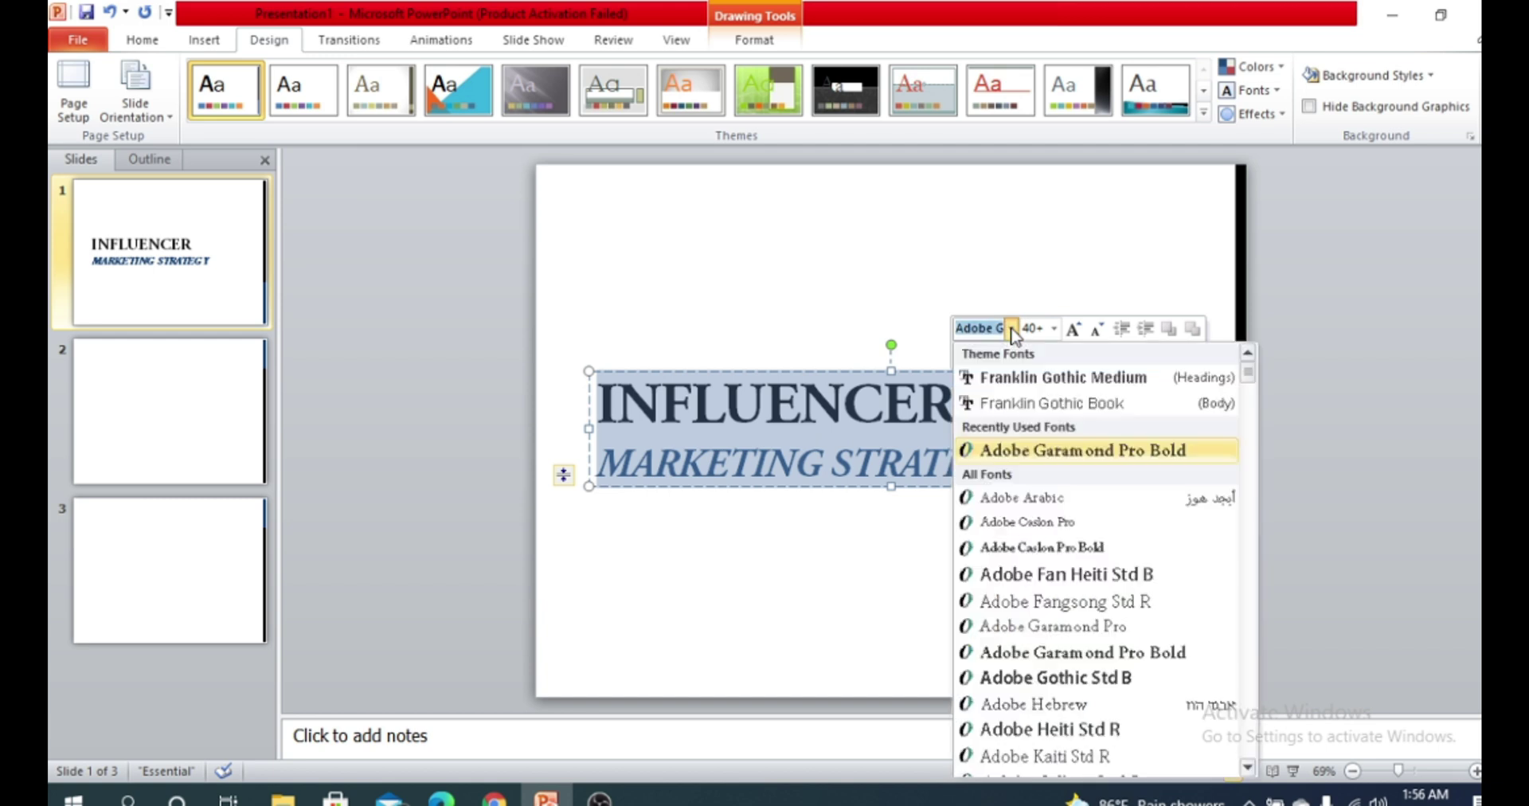
left_click(1057, 500)
left_click(844, 350)
Try centre and right alignment on the title, ending left-aligned
left_click(824, 470)
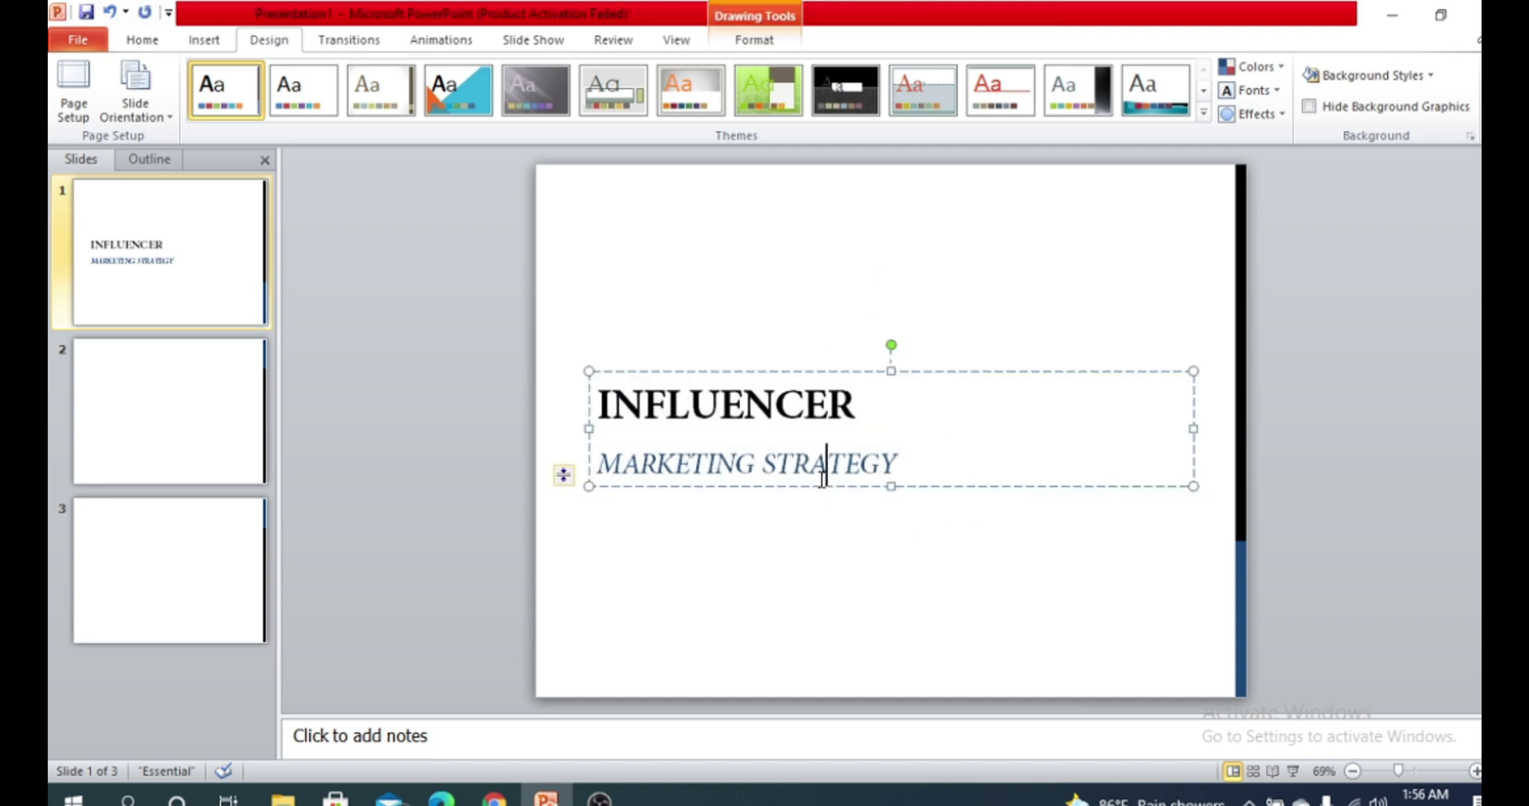
left_click(774, 404)
key("ctrl+a")
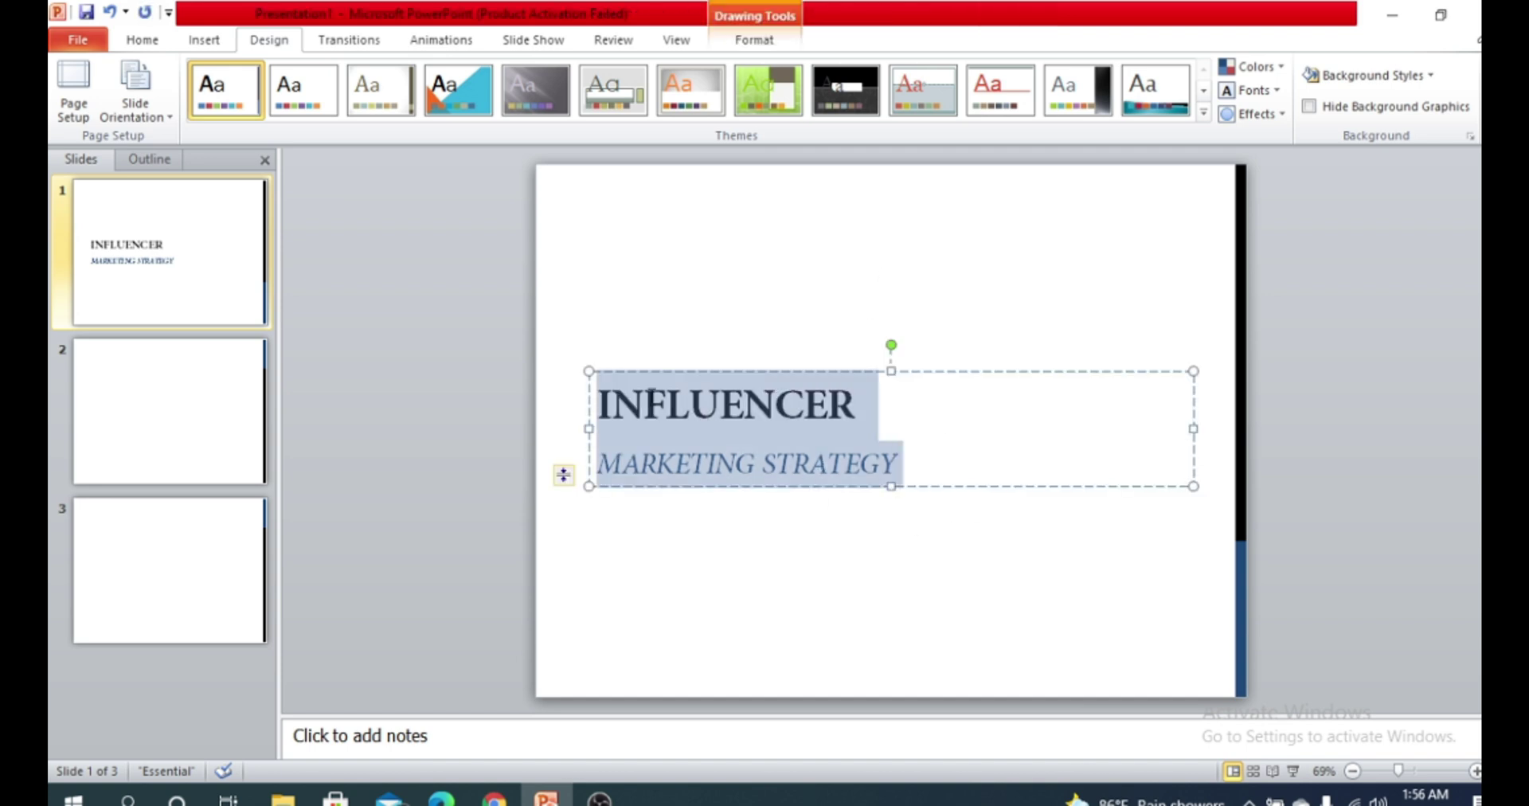
right_click(794, 391)
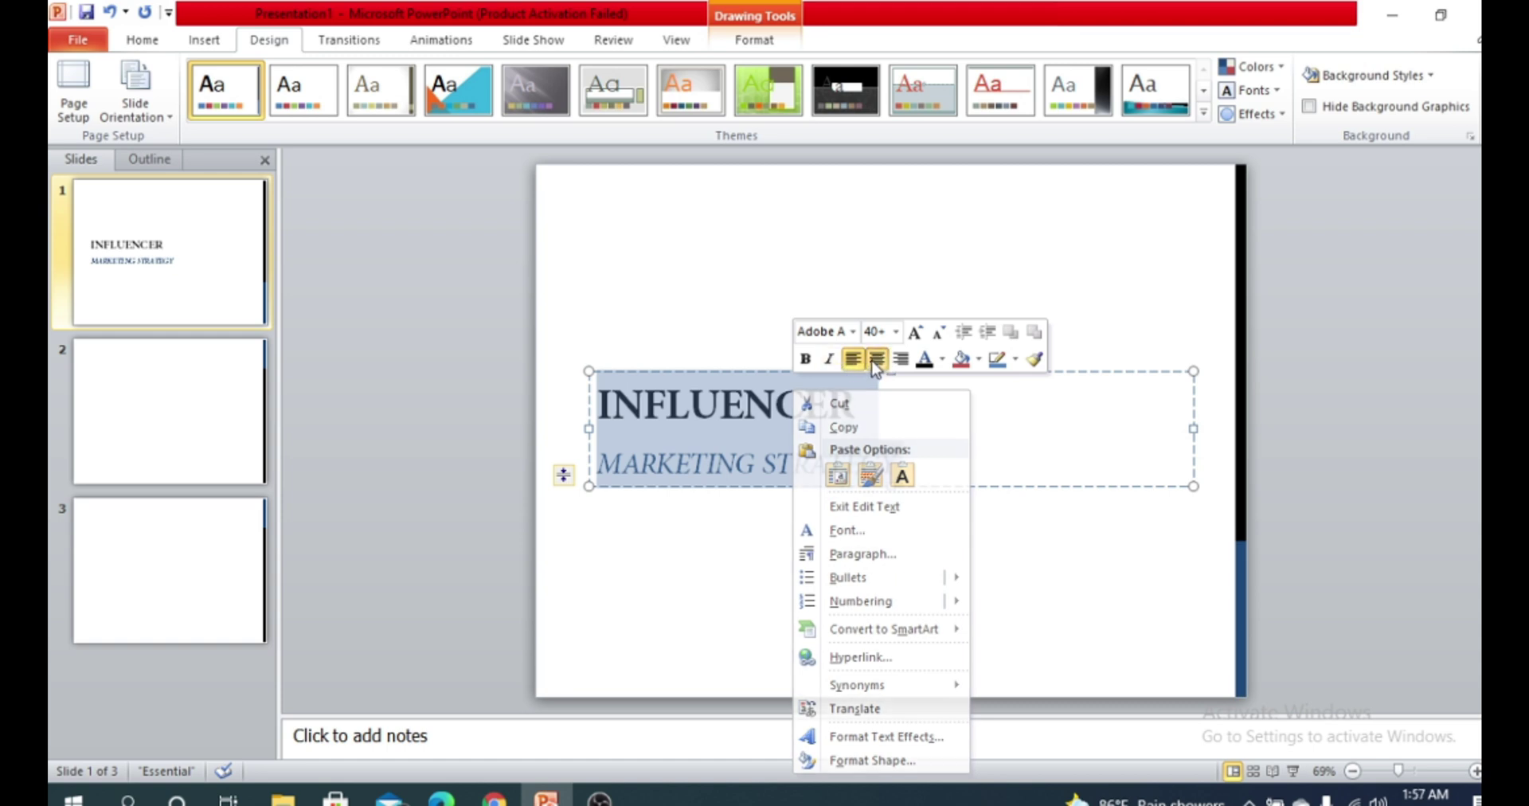
left_click(875, 362)
left_click(898, 363)
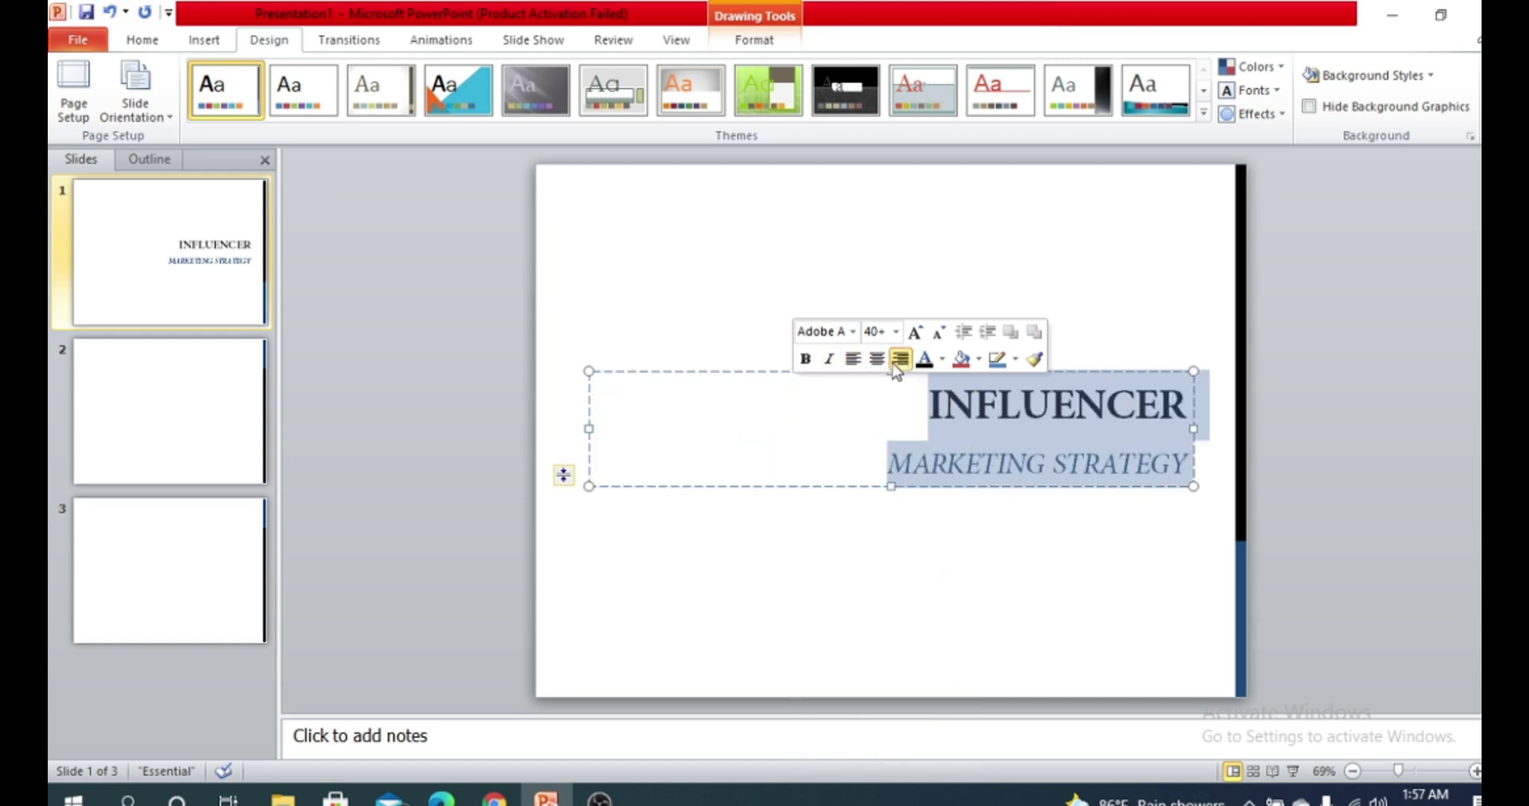
left_click(852, 359)
left_click(946, 478)
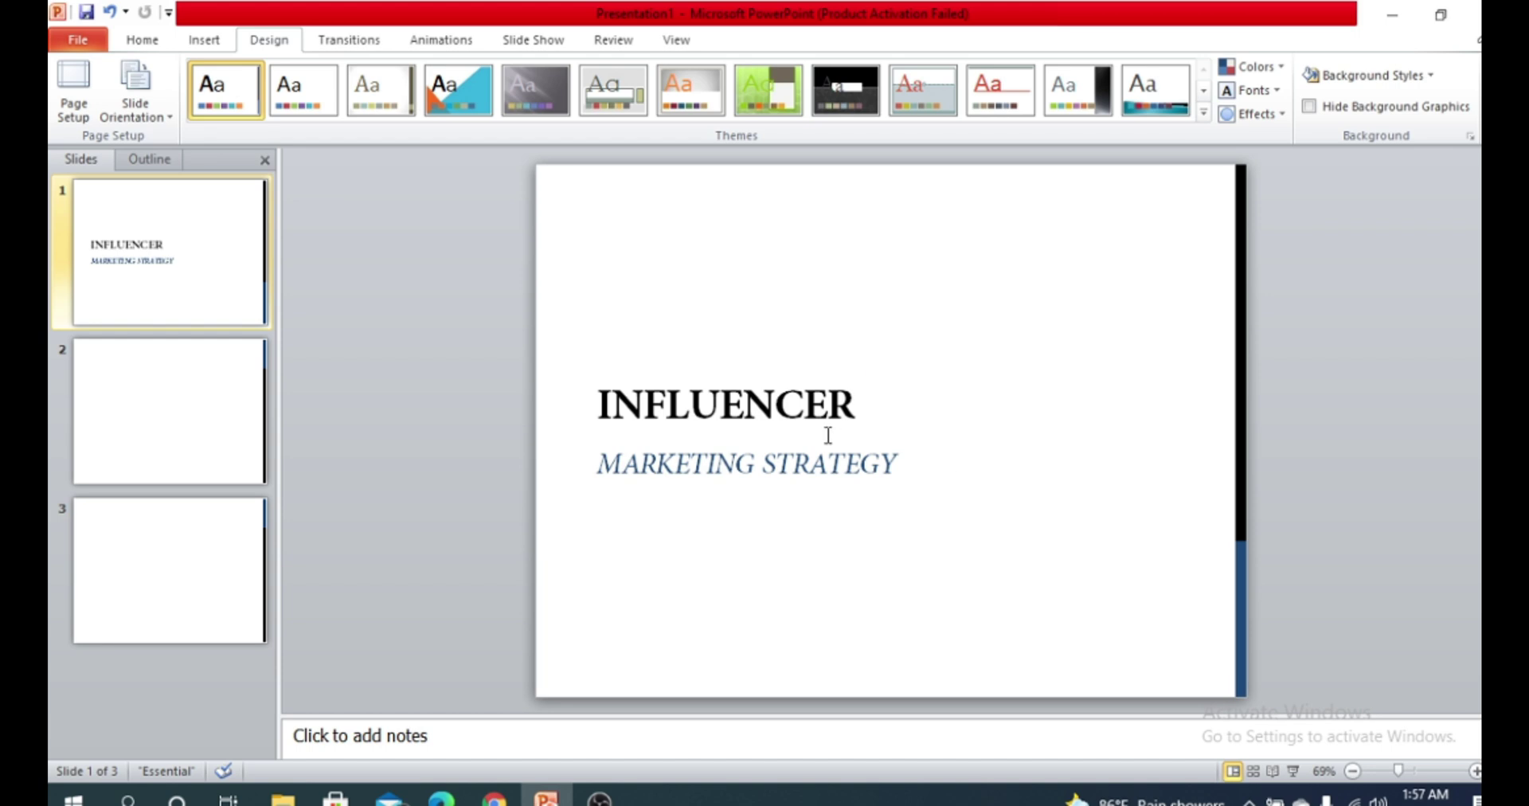
left_click(946, 438)
Apply the Clarity theme effects set to the presentation
left_click(665, 251)
left_click(1268, 116)
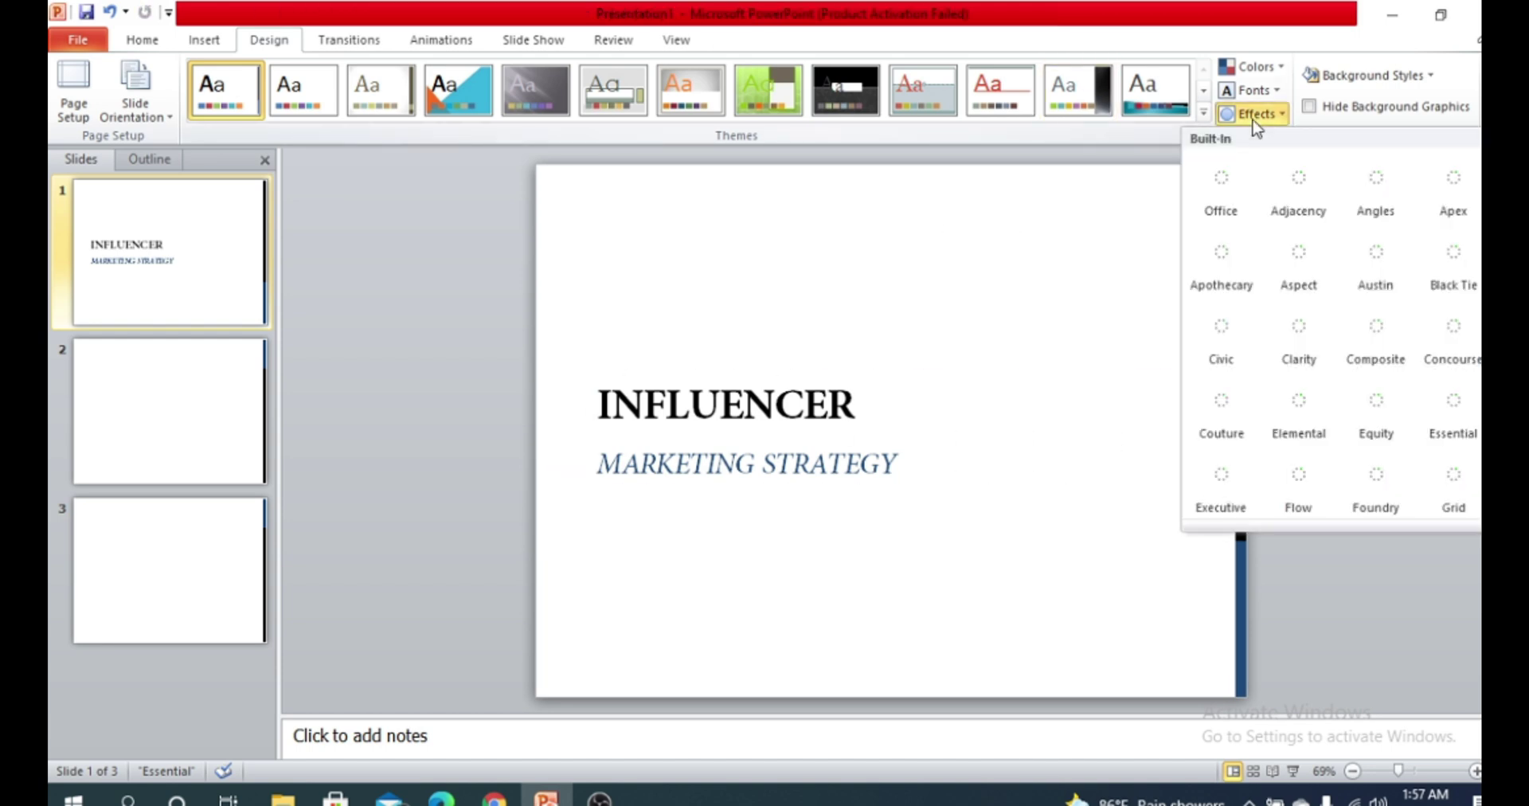
left_click(1270, 115)
left_click(1285, 116)
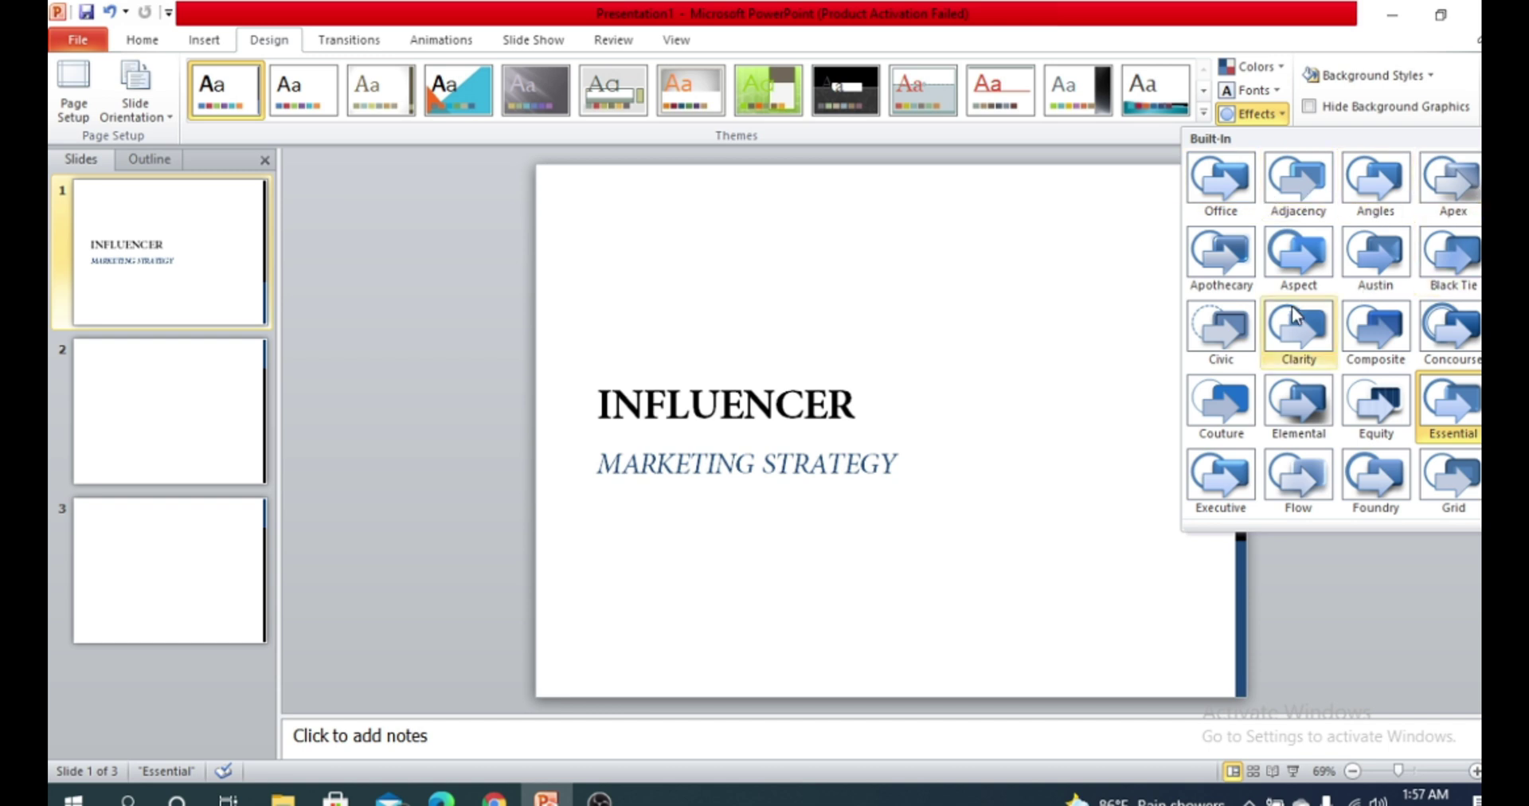
left_click(1298, 331)
left_click(1267, 118)
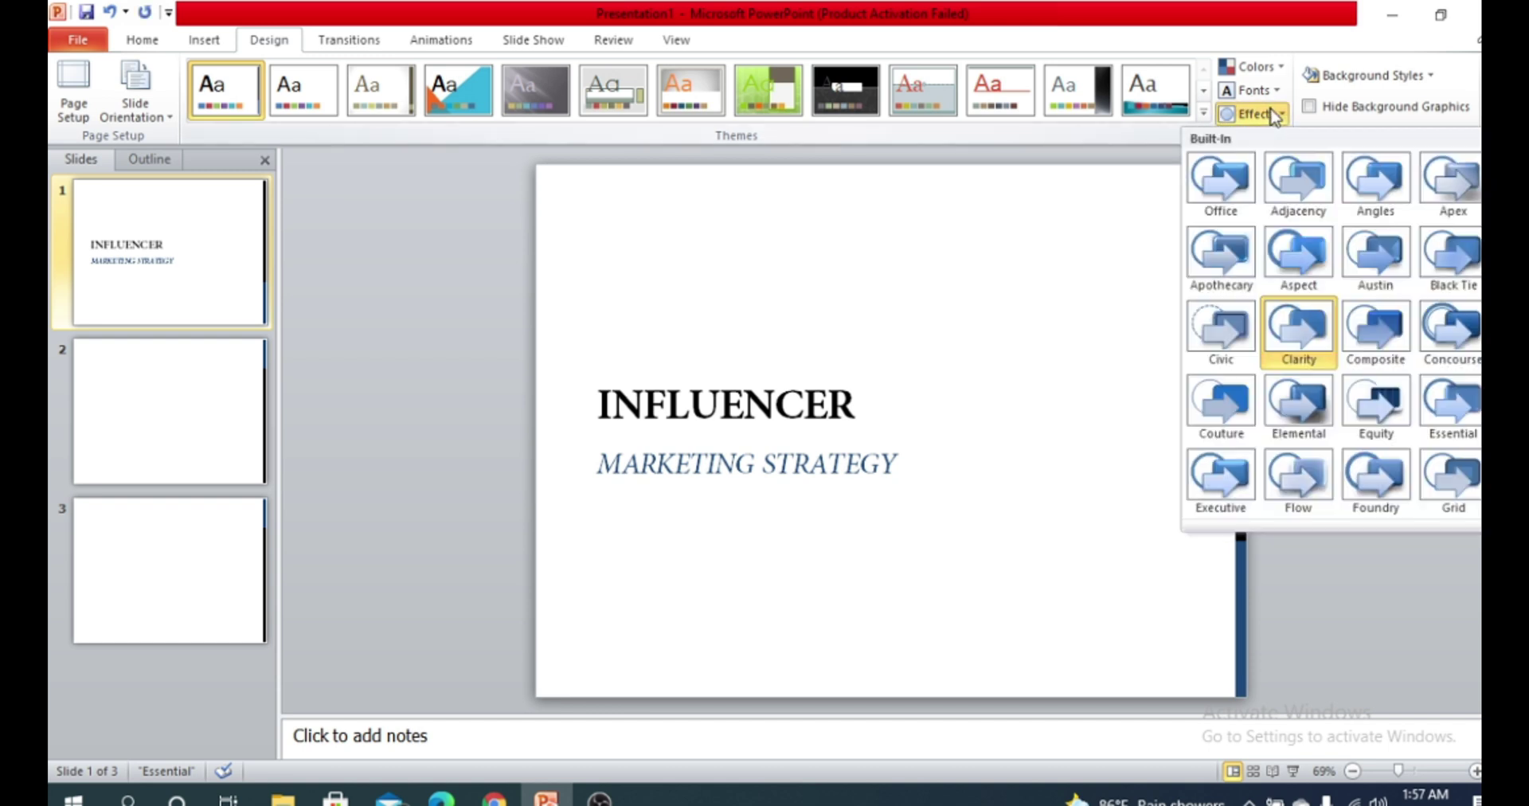
left_click(1222, 256)
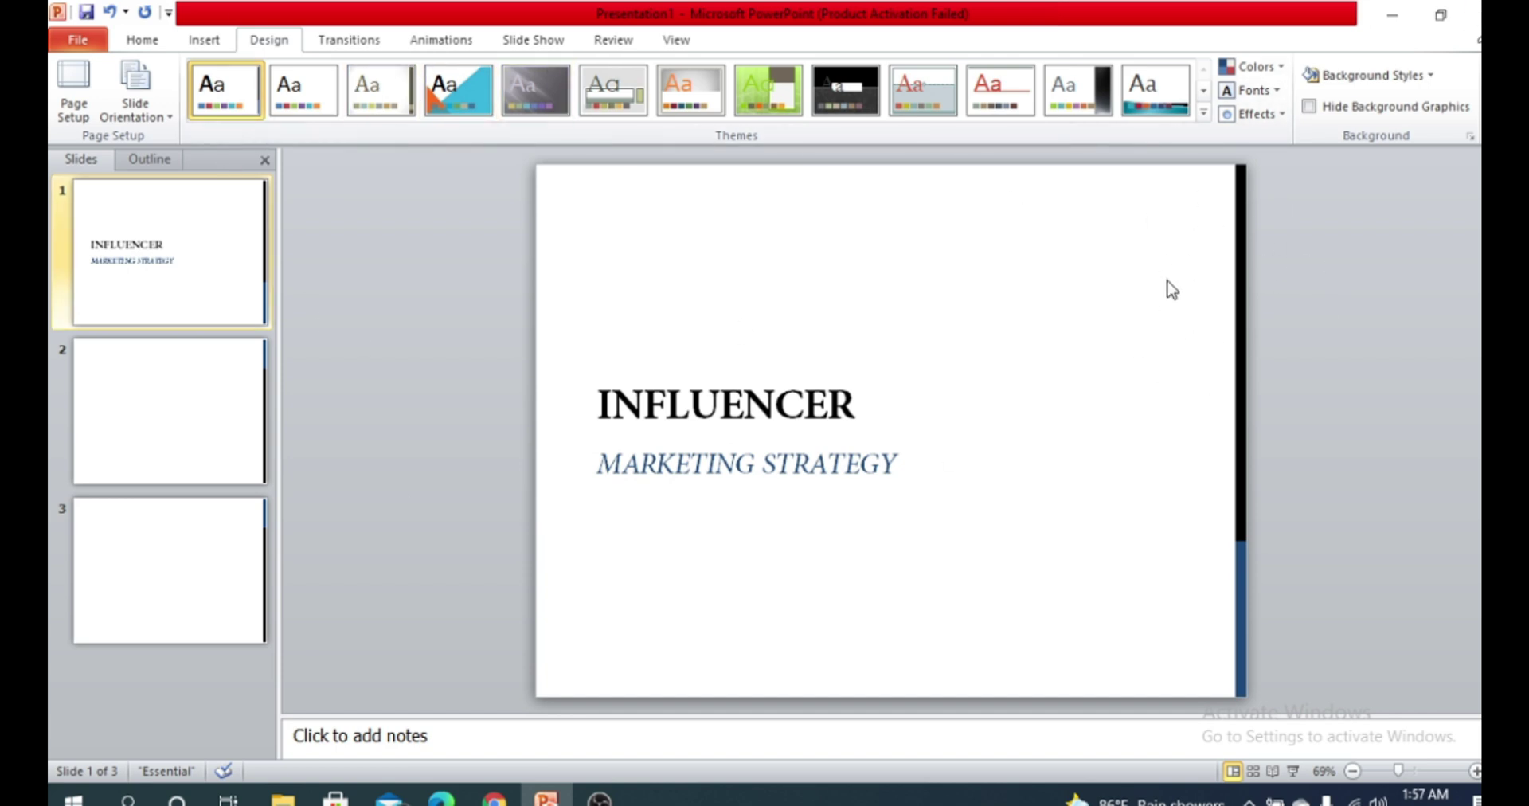
Browse the slide thumbnails and return to blank slide 2
left_click(215, 437)
left_click(215, 566)
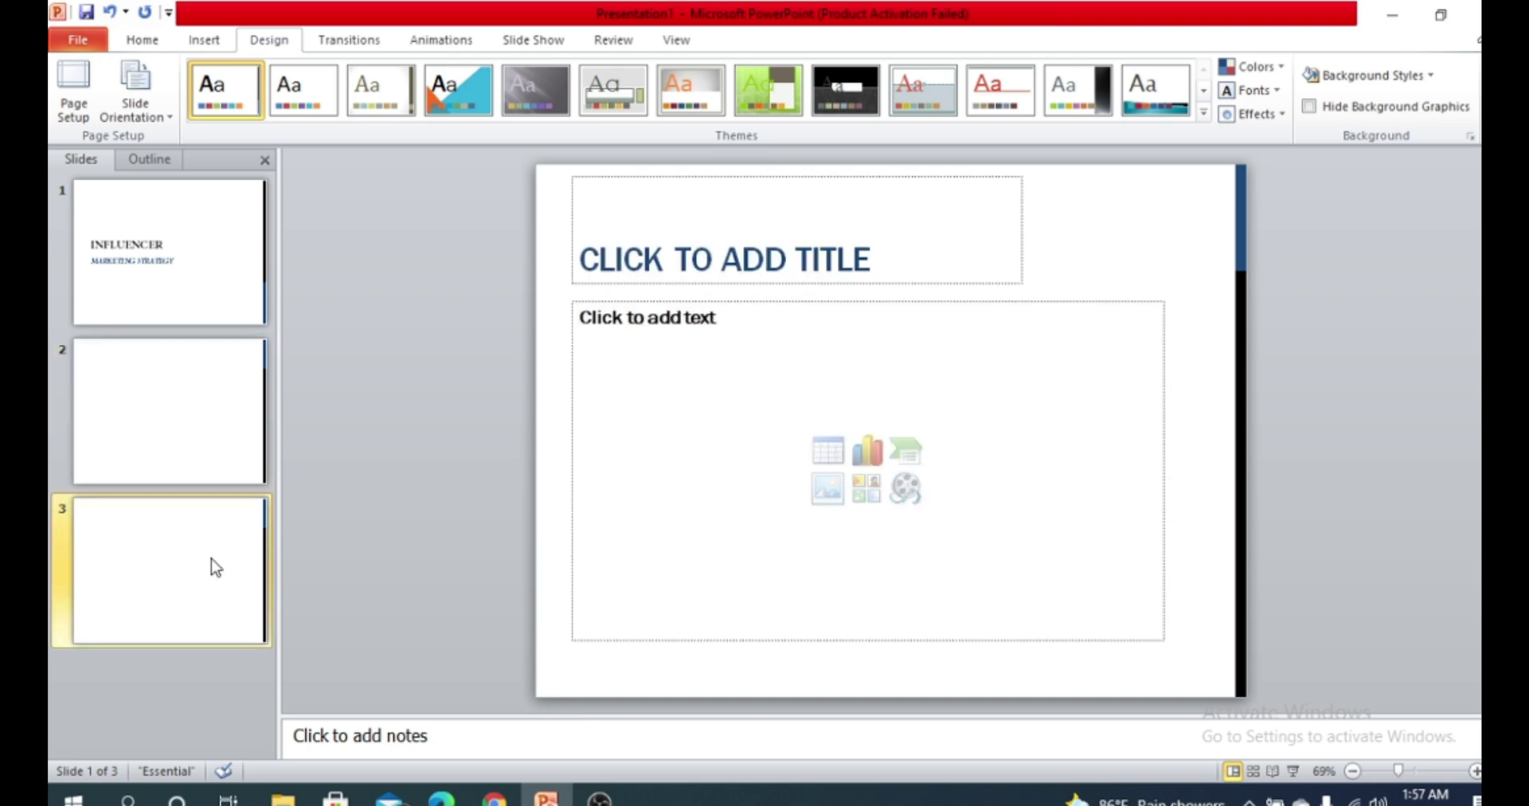
left_click(173, 321)
left_click(176, 398)
left_click(183, 570)
left_click(143, 267)
left_click(164, 443)
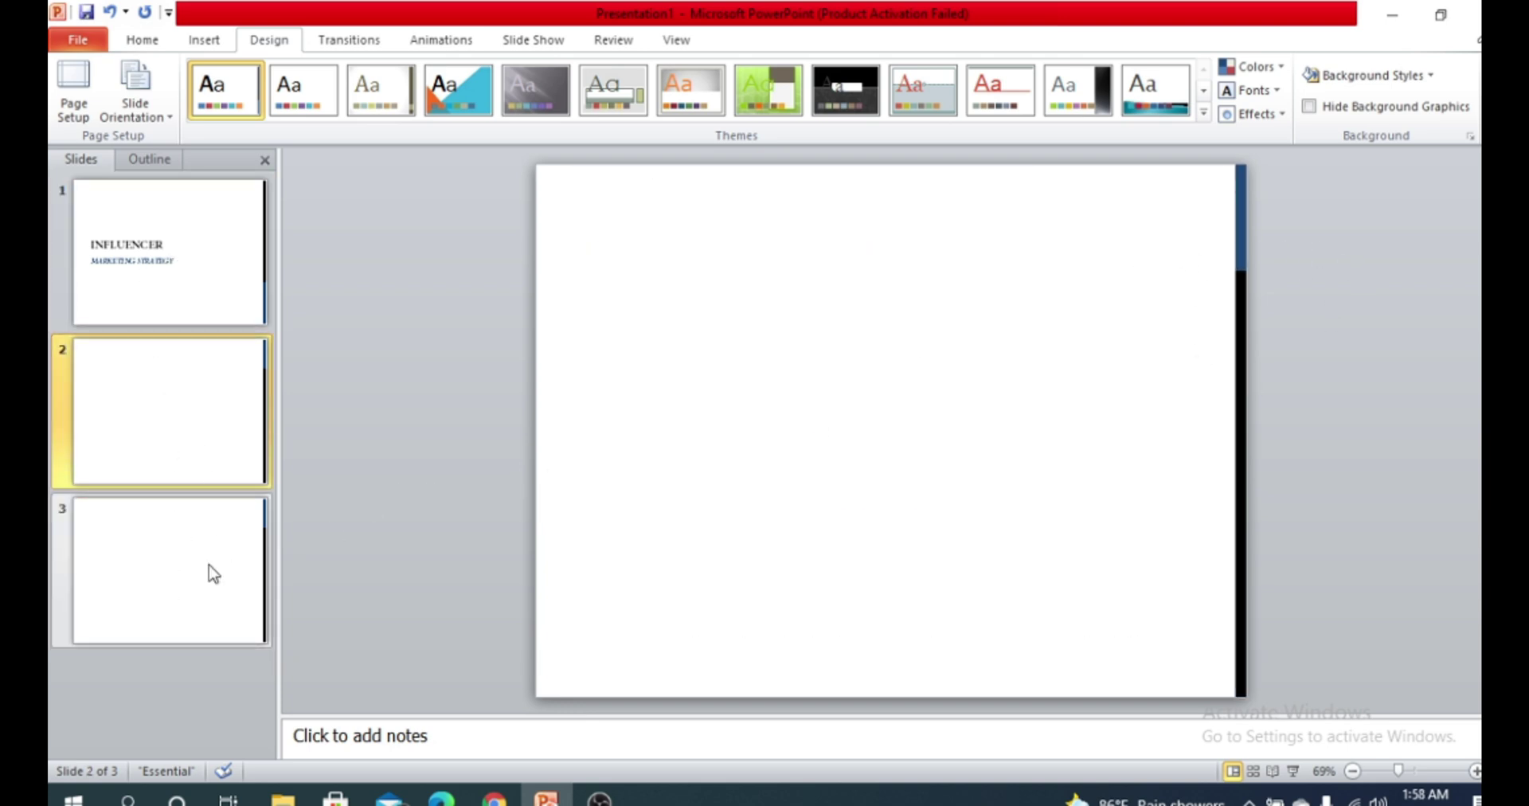
Flip through all three slides to compare them, ending on the INFLUENCER title slide
left_click(192, 283)
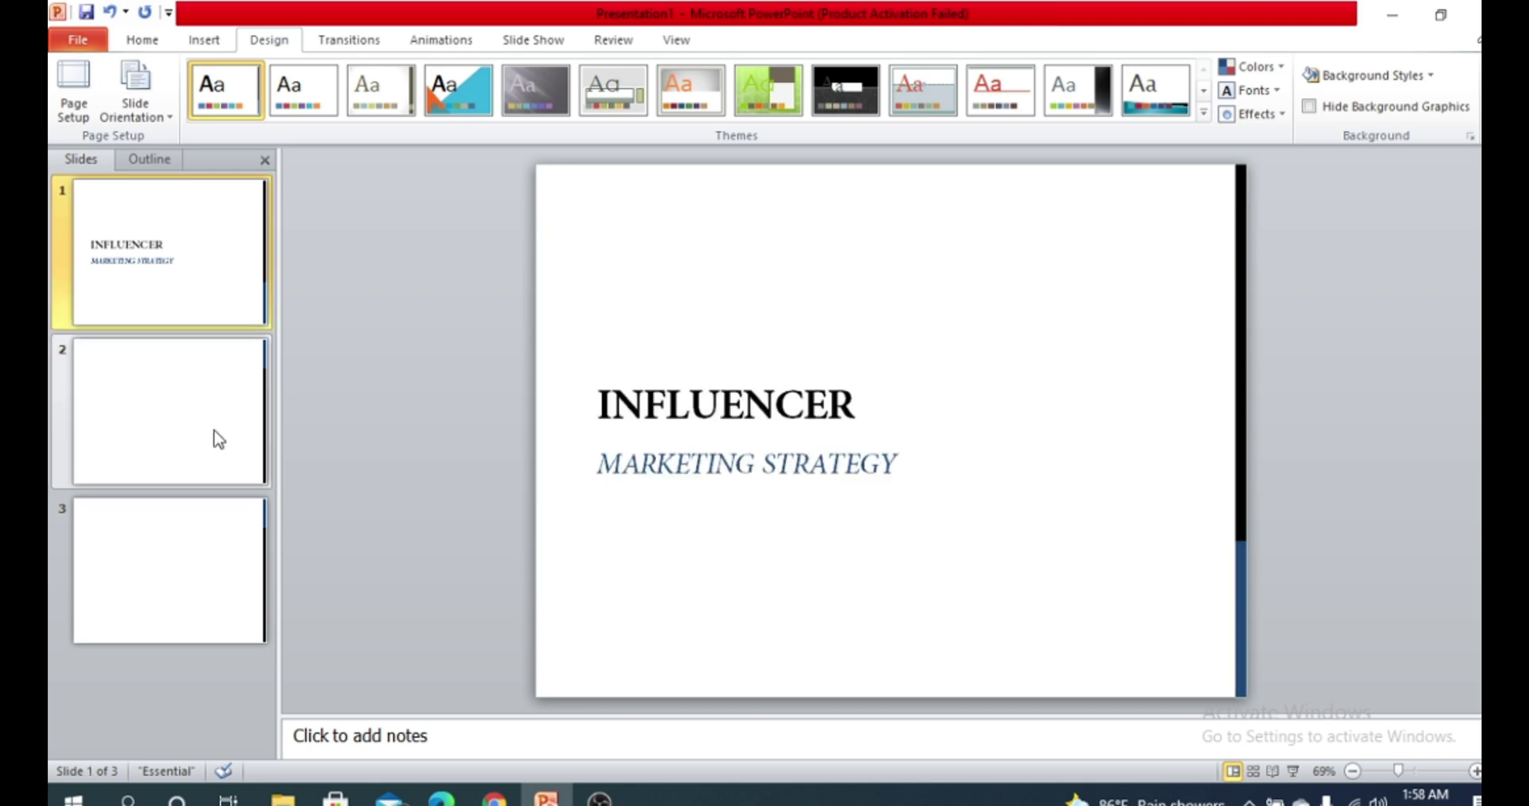
left_click(215, 434)
left_click(195, 581)
left_click(199, 298)
left_click(207, 373)
left_click(191, 563)
left_click(178, 249)
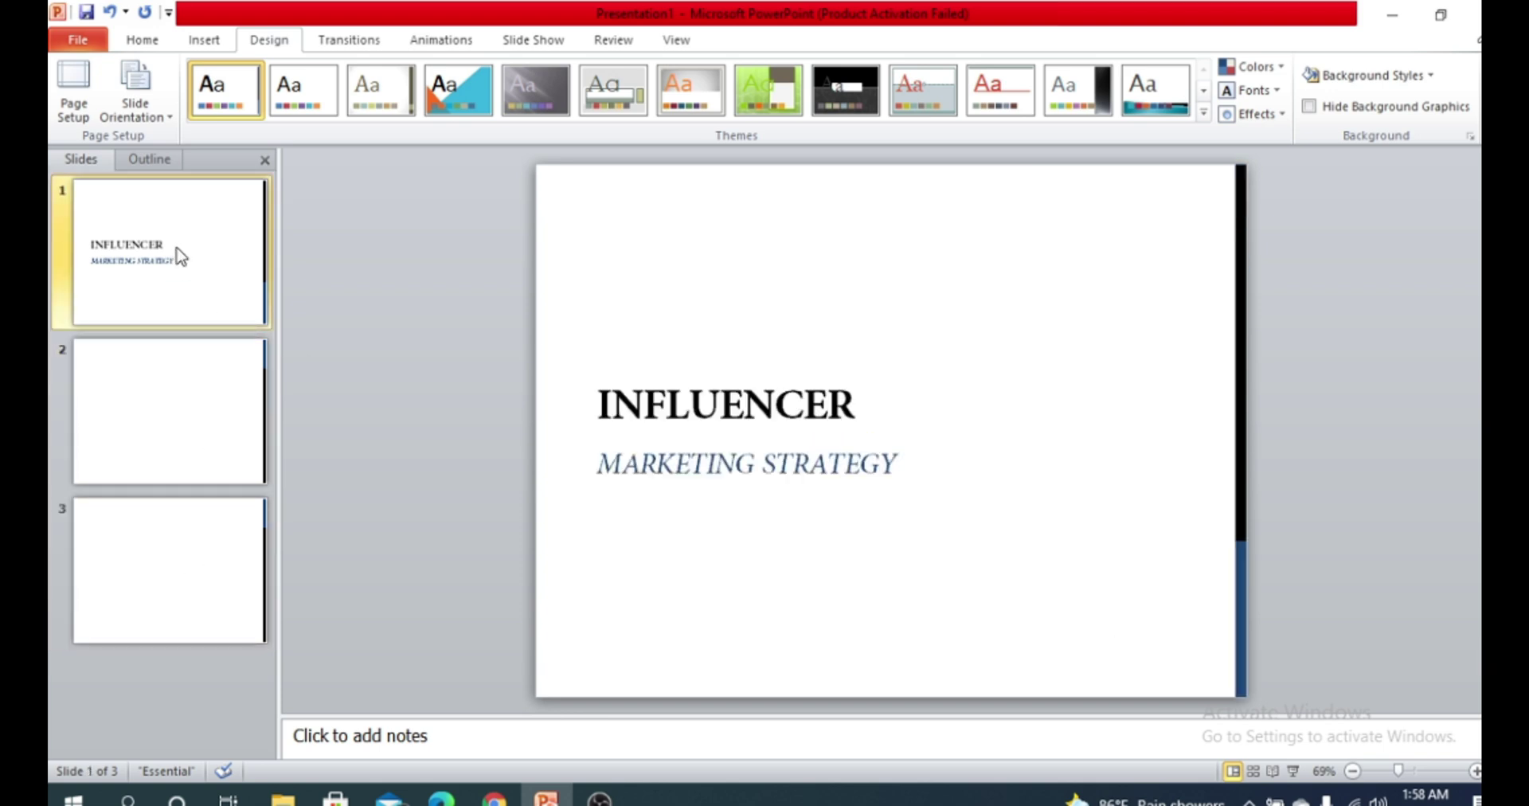
left_click(188, 398)
left_click(194, 546)
left_click(203, 237)
Select blank slide 2 and expand the full built-in Themes gallery
left_click(236, 425)
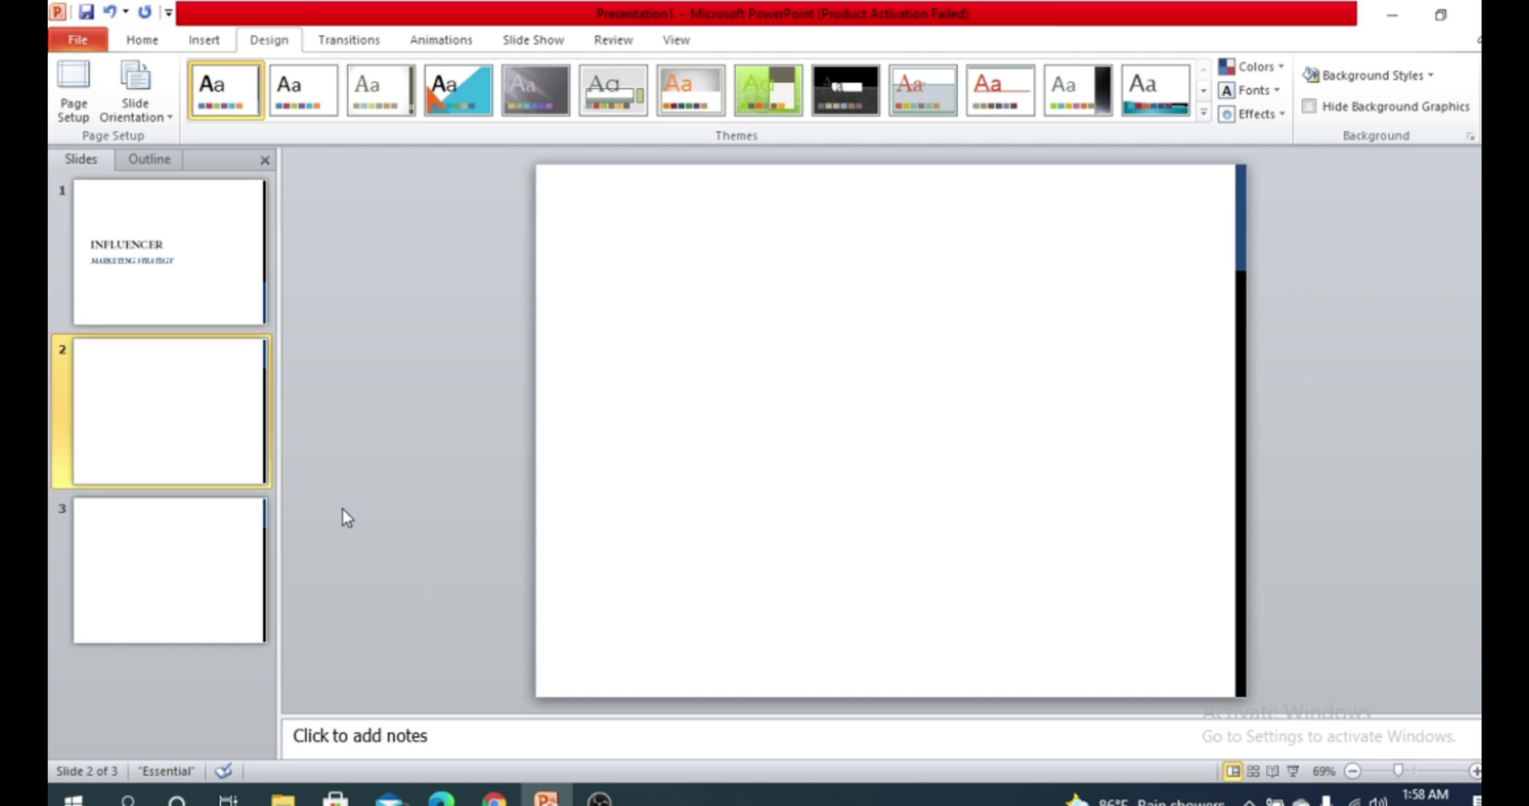
left_click(177, 529)
left_click(181, 287)
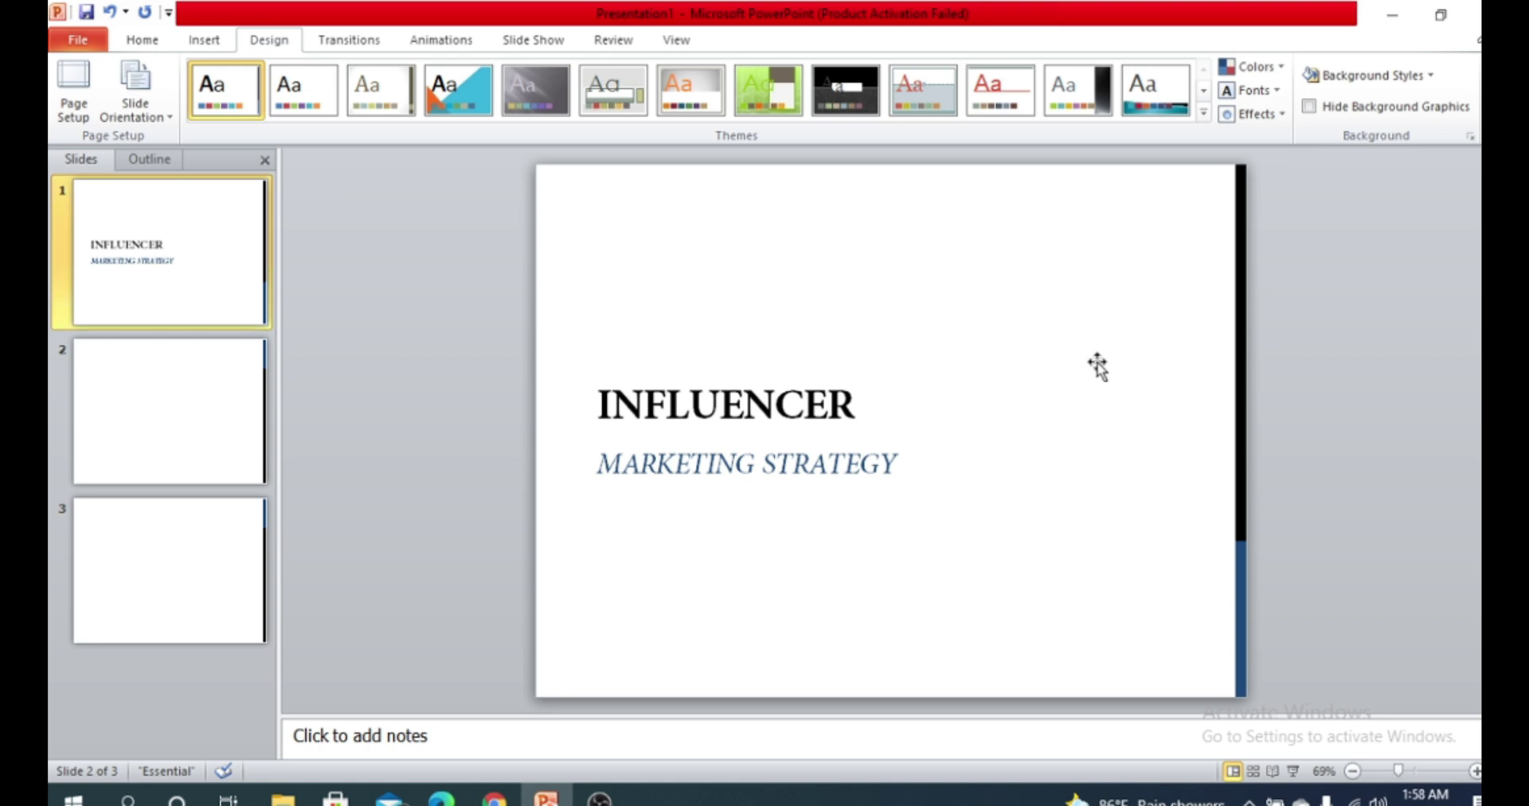
left_click(252, 409)
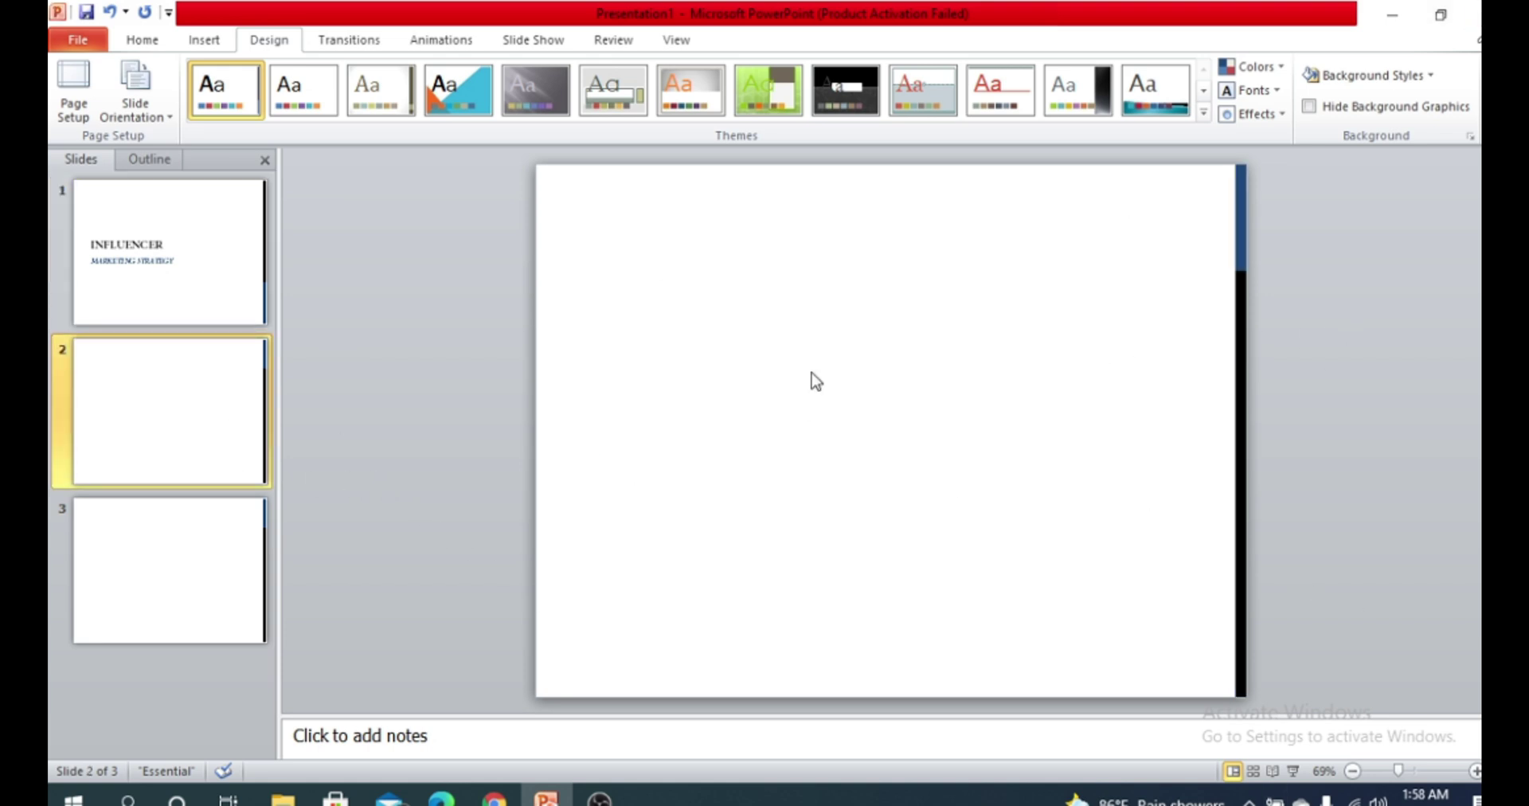
left_click(1204, 111)
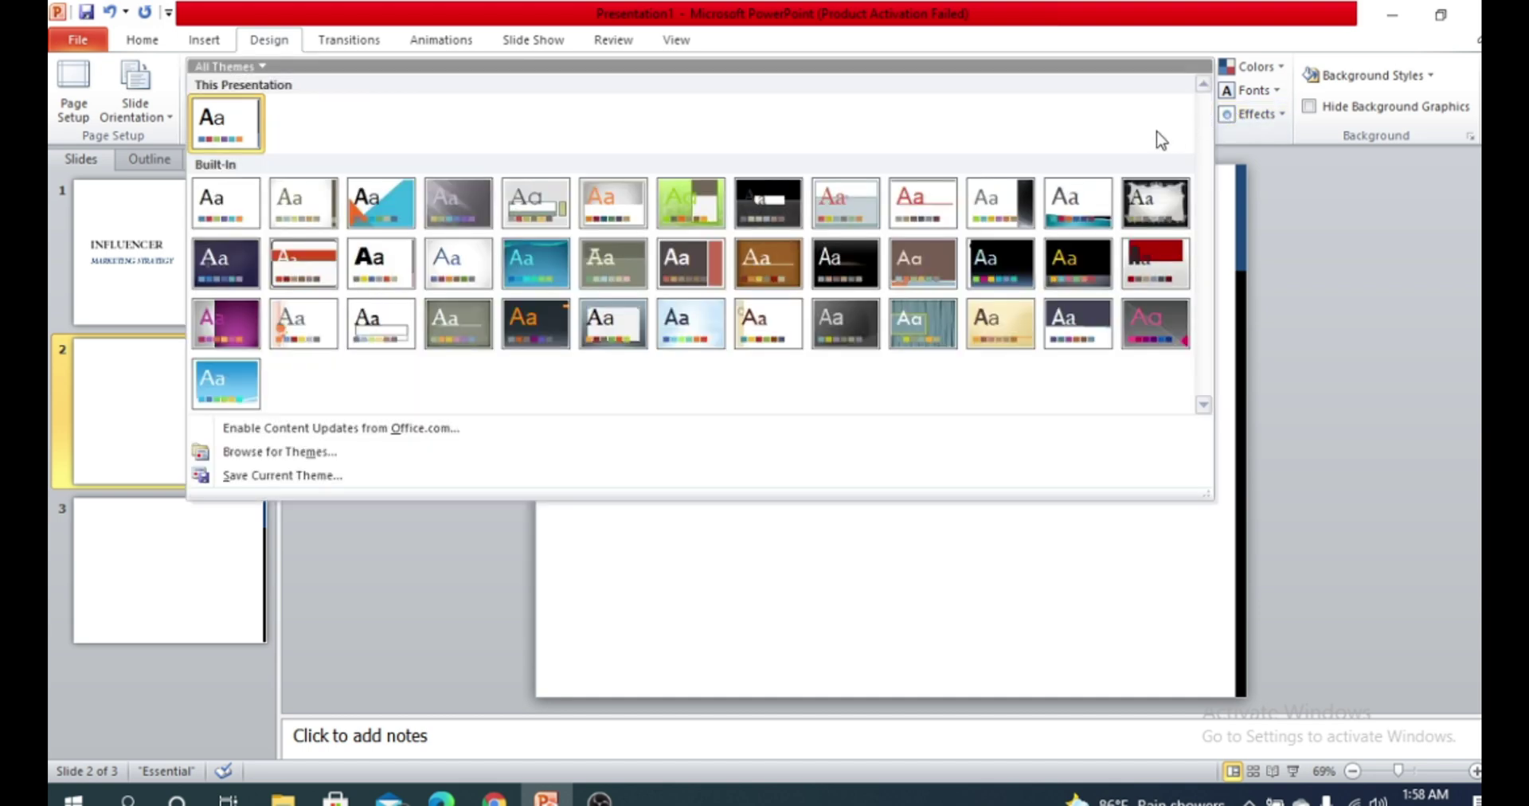
Apply the theme to slide 2 only, then compare it with the INFLUENCER title slide
right_click(382, 270)
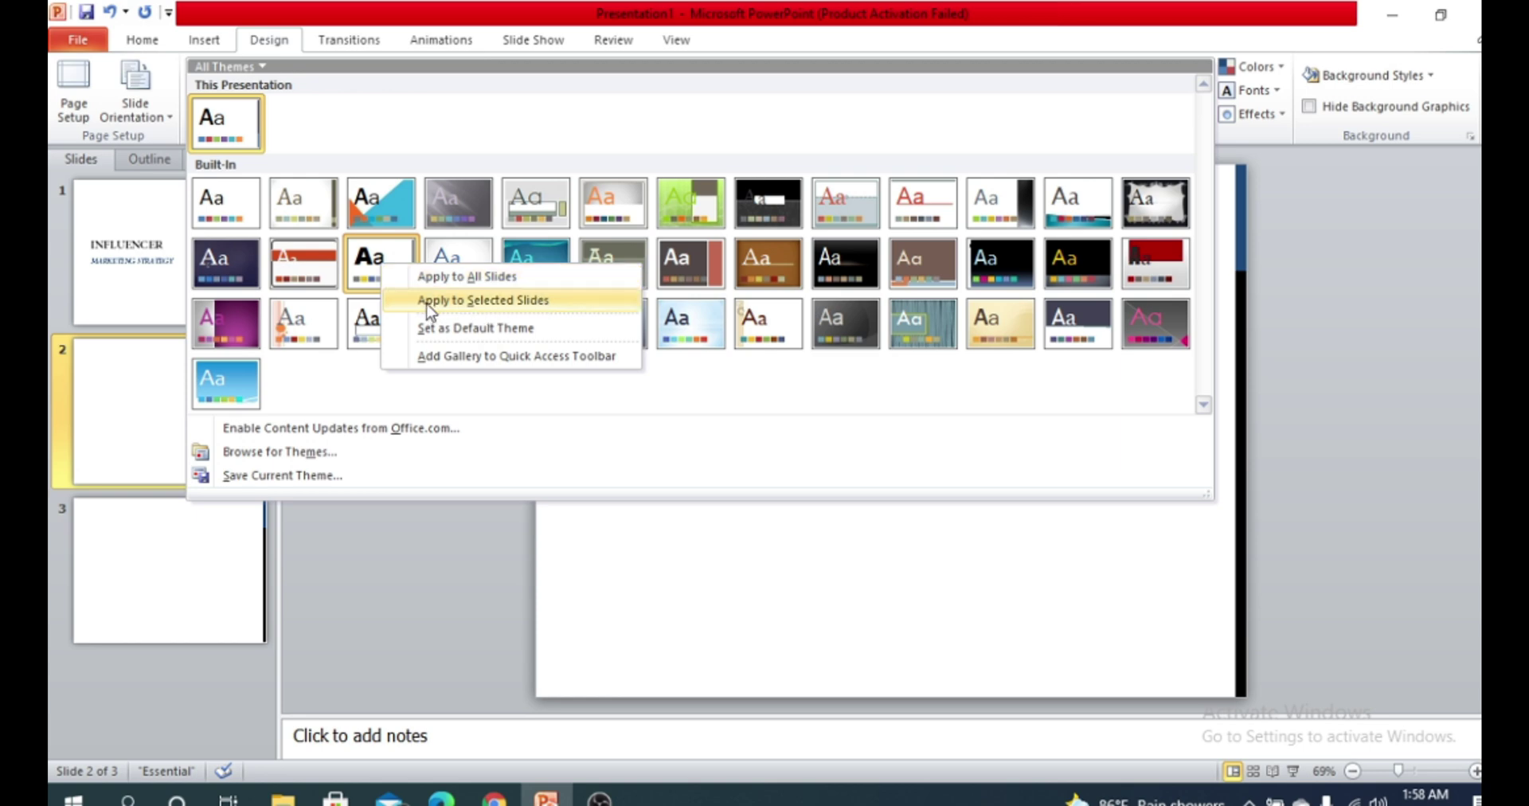
left_click(584, 309)
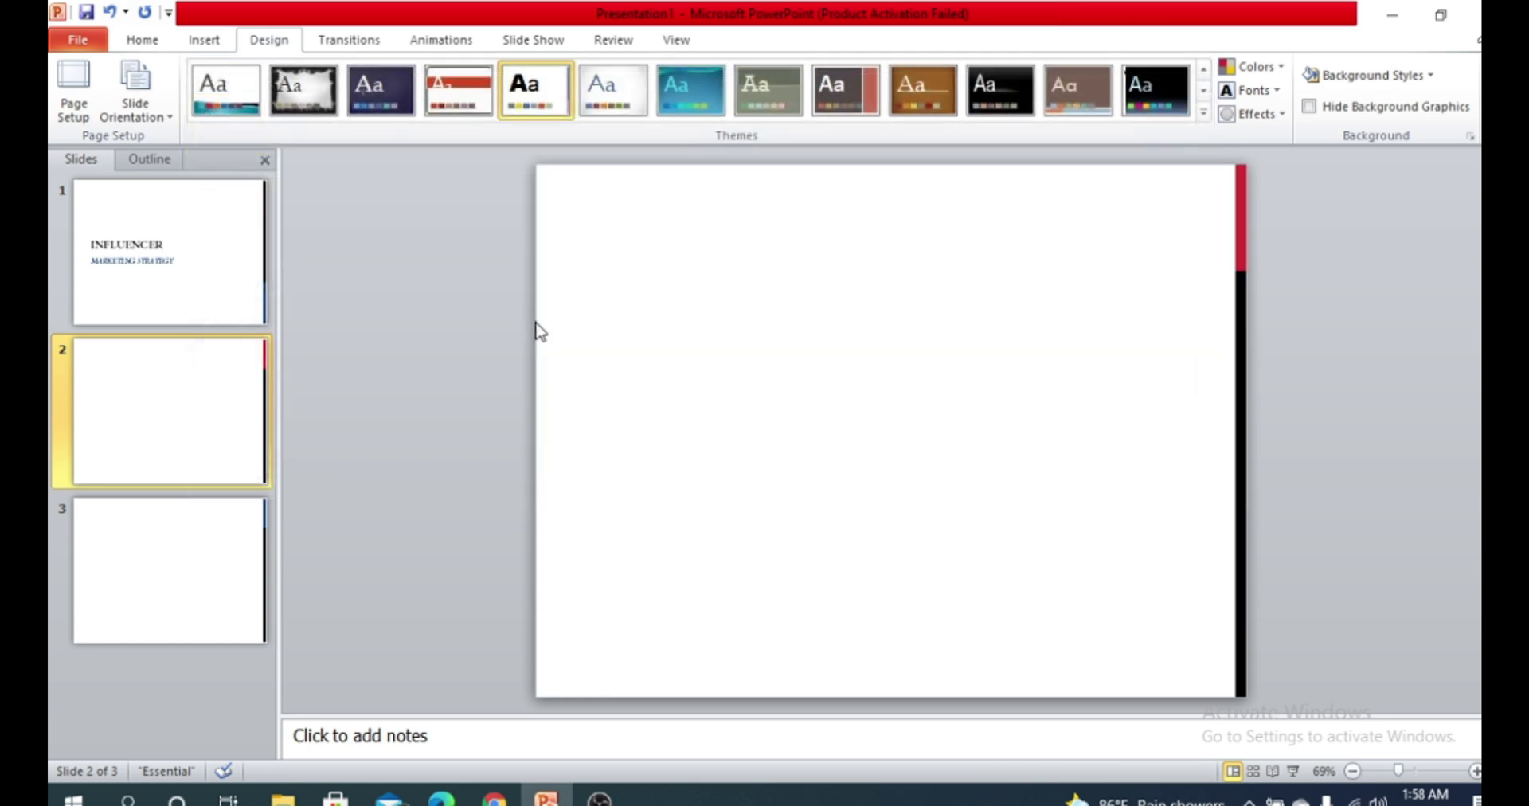
left_click(242, 274)
left_click(209, 406)
left_click(228, 273)
left_click(232, 427)
left_click(237, 295)
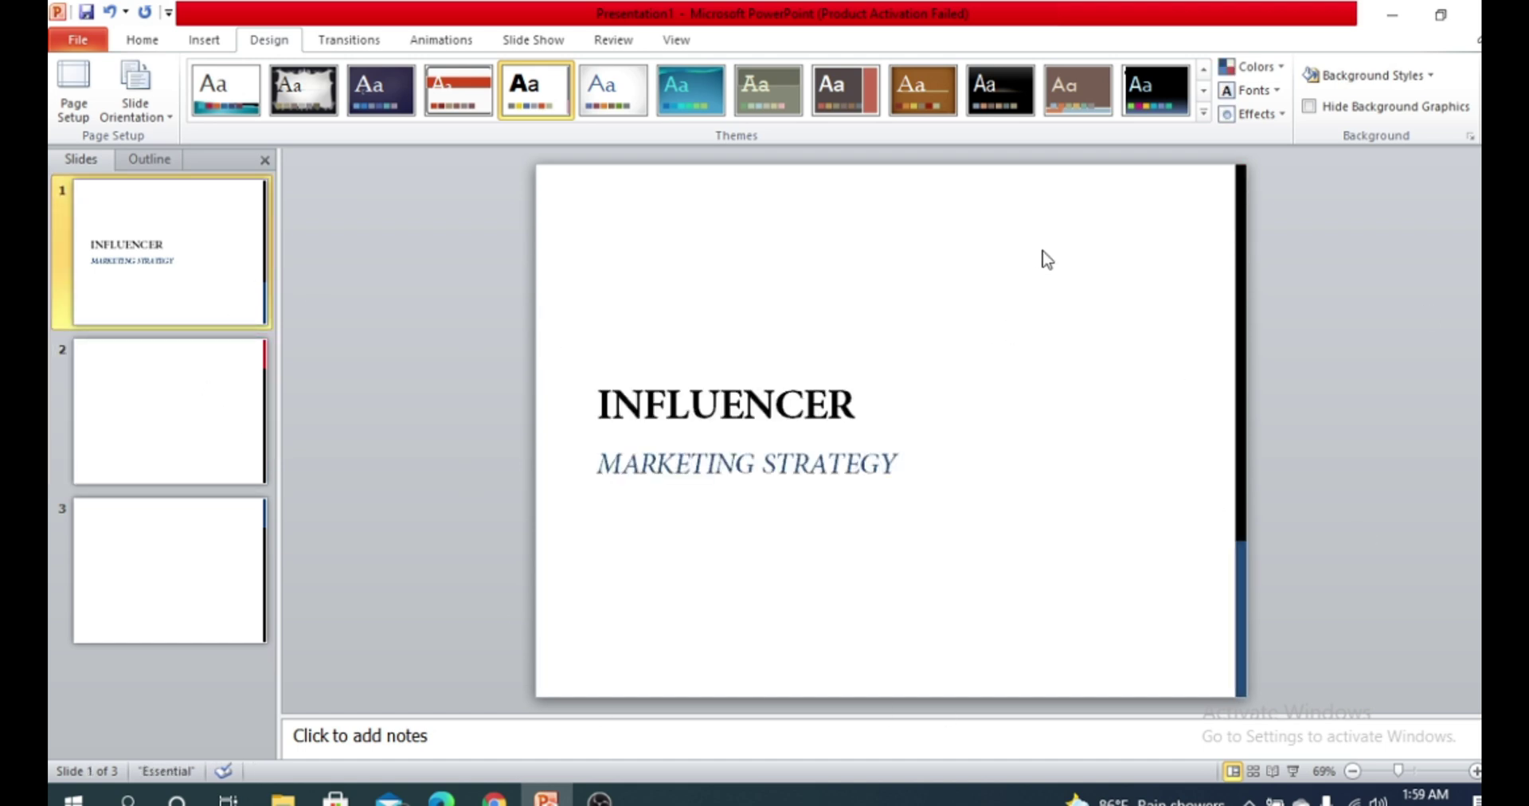
left_click(153, 418)
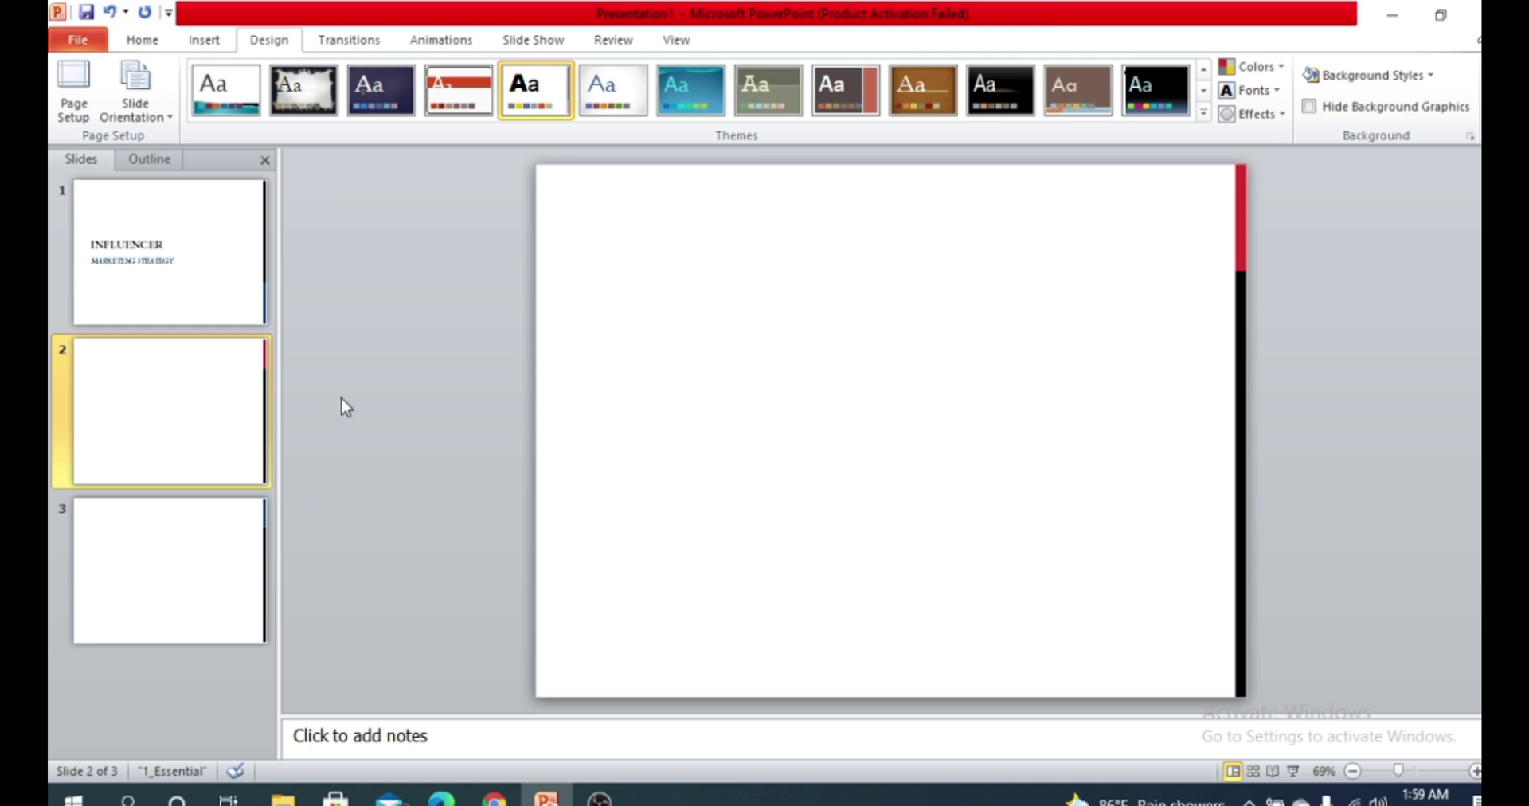
Confirm the title slide kept Essential, then give slide 2 the Austin colour set
left_click(191, 281)
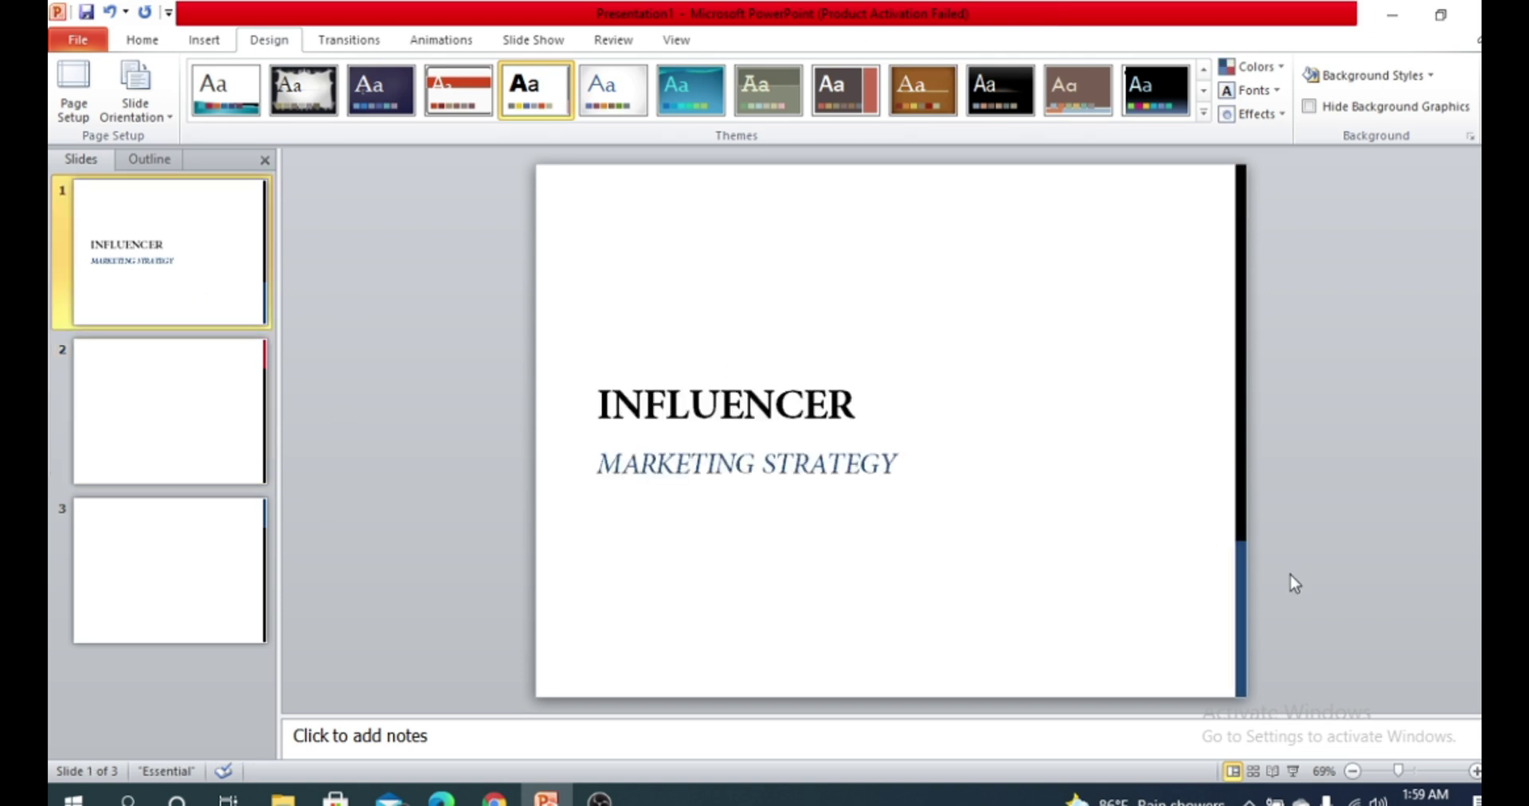
left_click(239, 404)
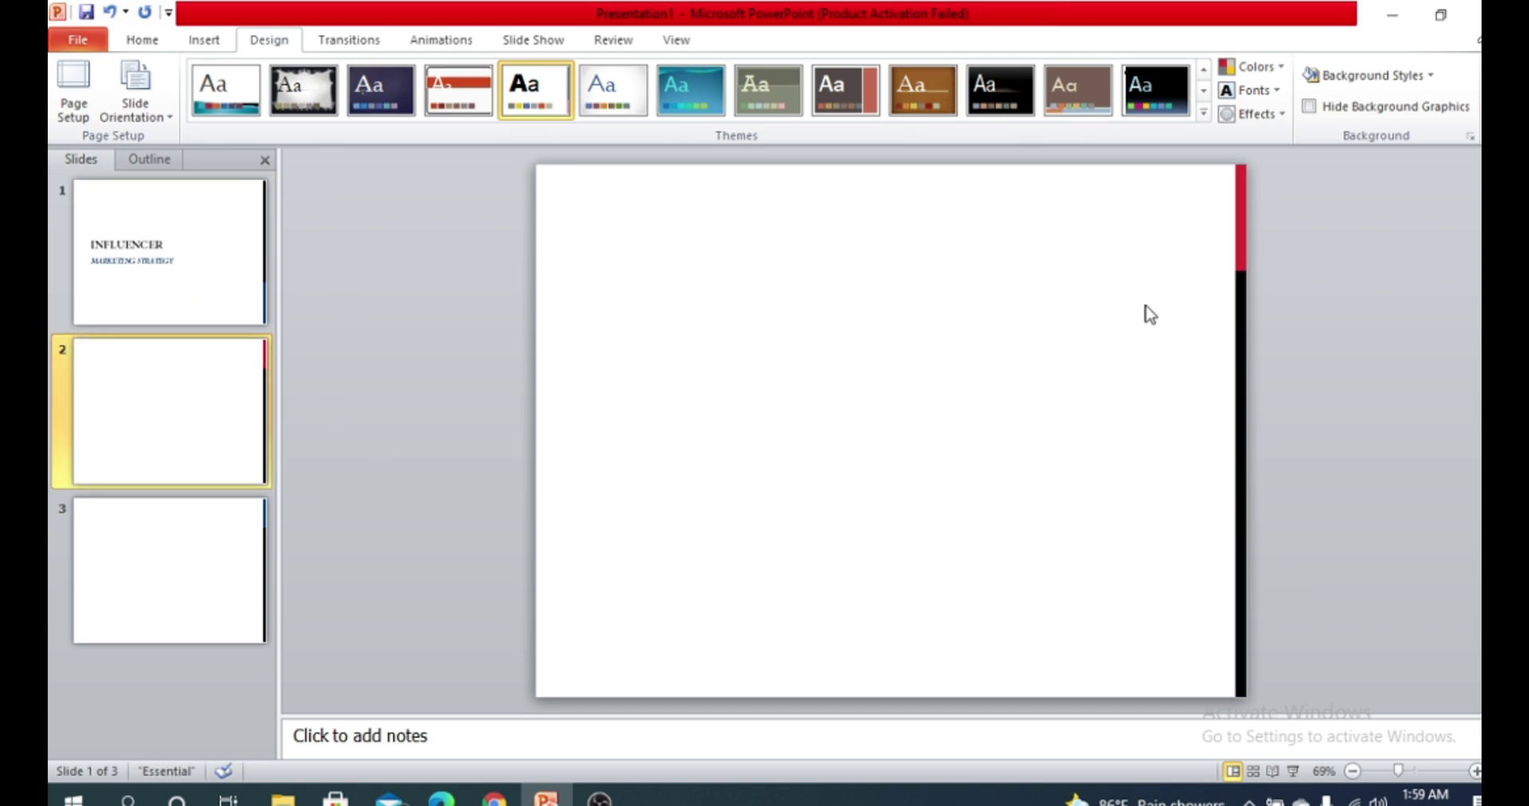
left_click(1251, 66)
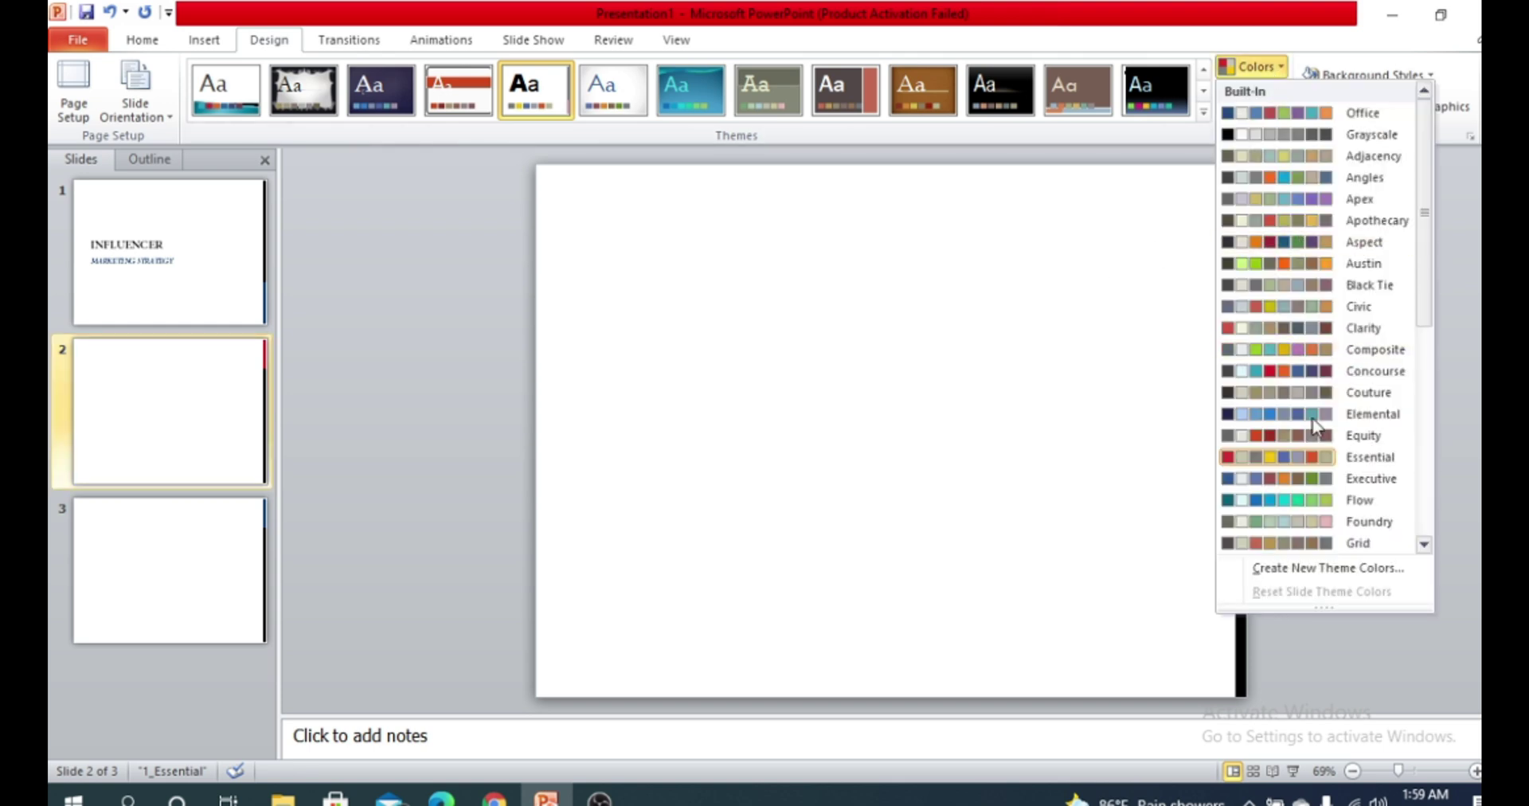
left_click(1315, 263)
left_click(1250, 113)
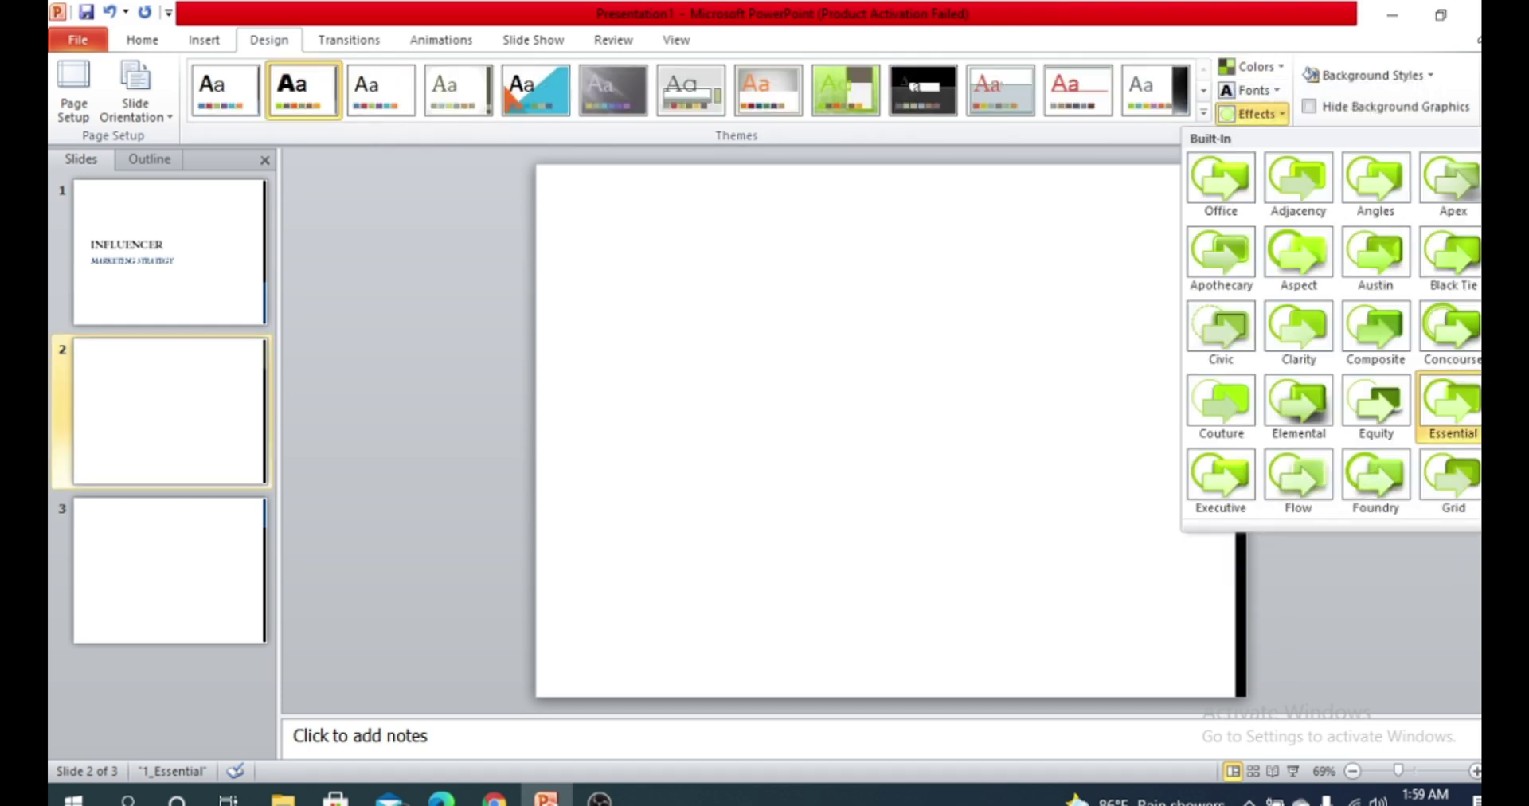
left_click(676, 327)
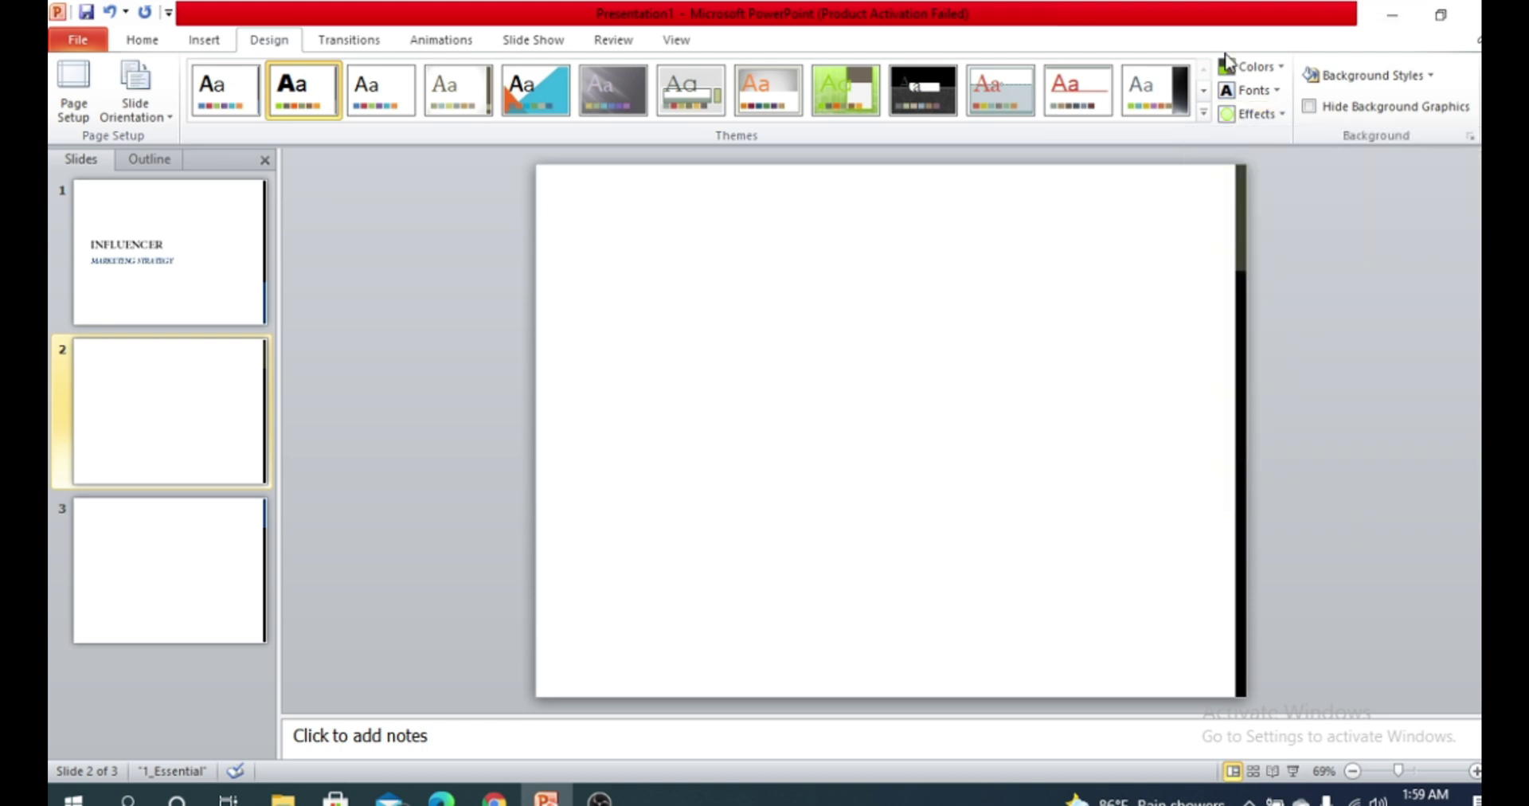
Try the Slipstream colour set, then a blue set, then settle on another colour set
left_click(1249, 67)
scroll(1290, 494, "down", 6)
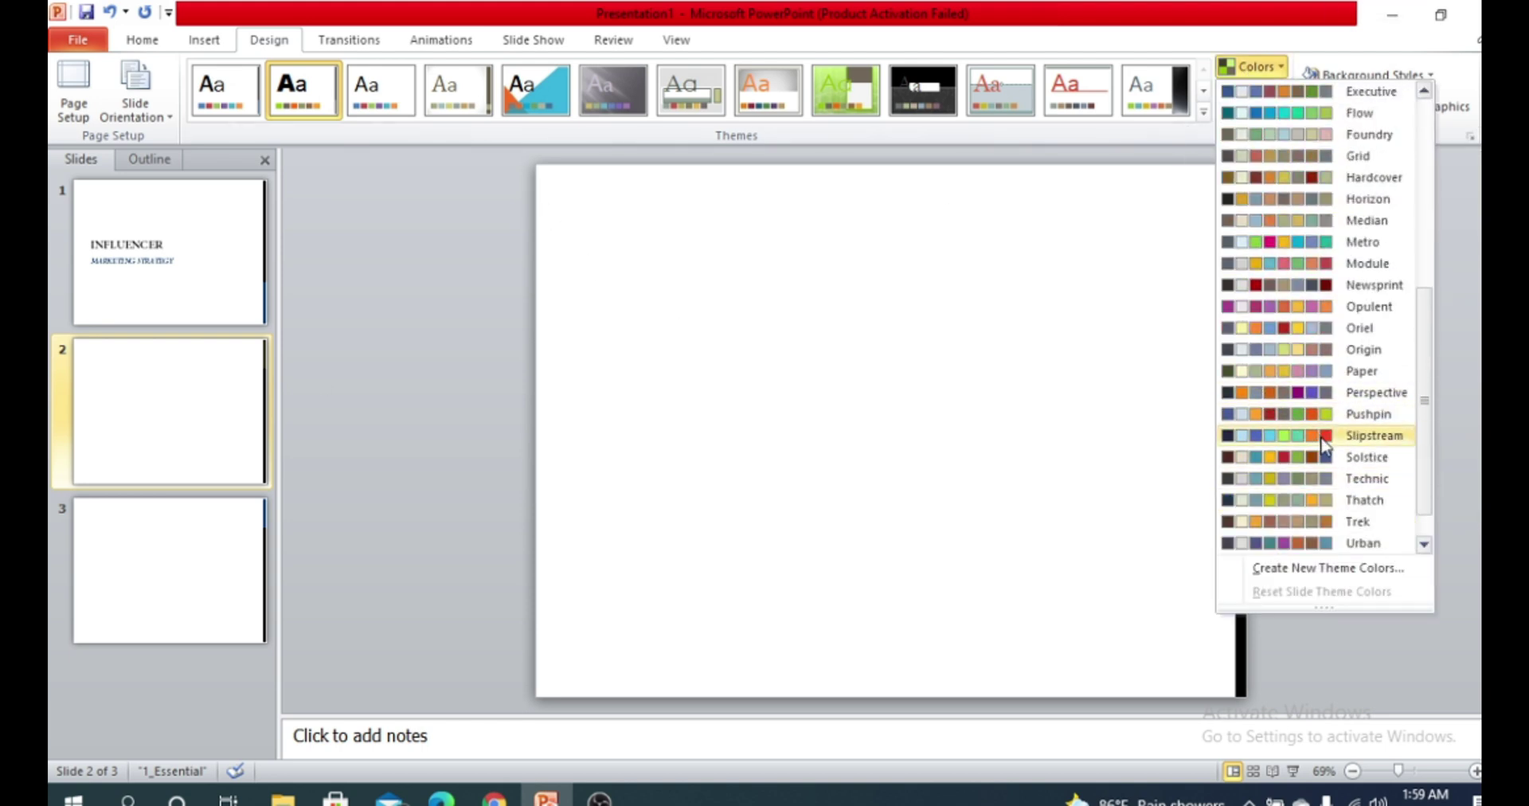
left_click(1274, 436)
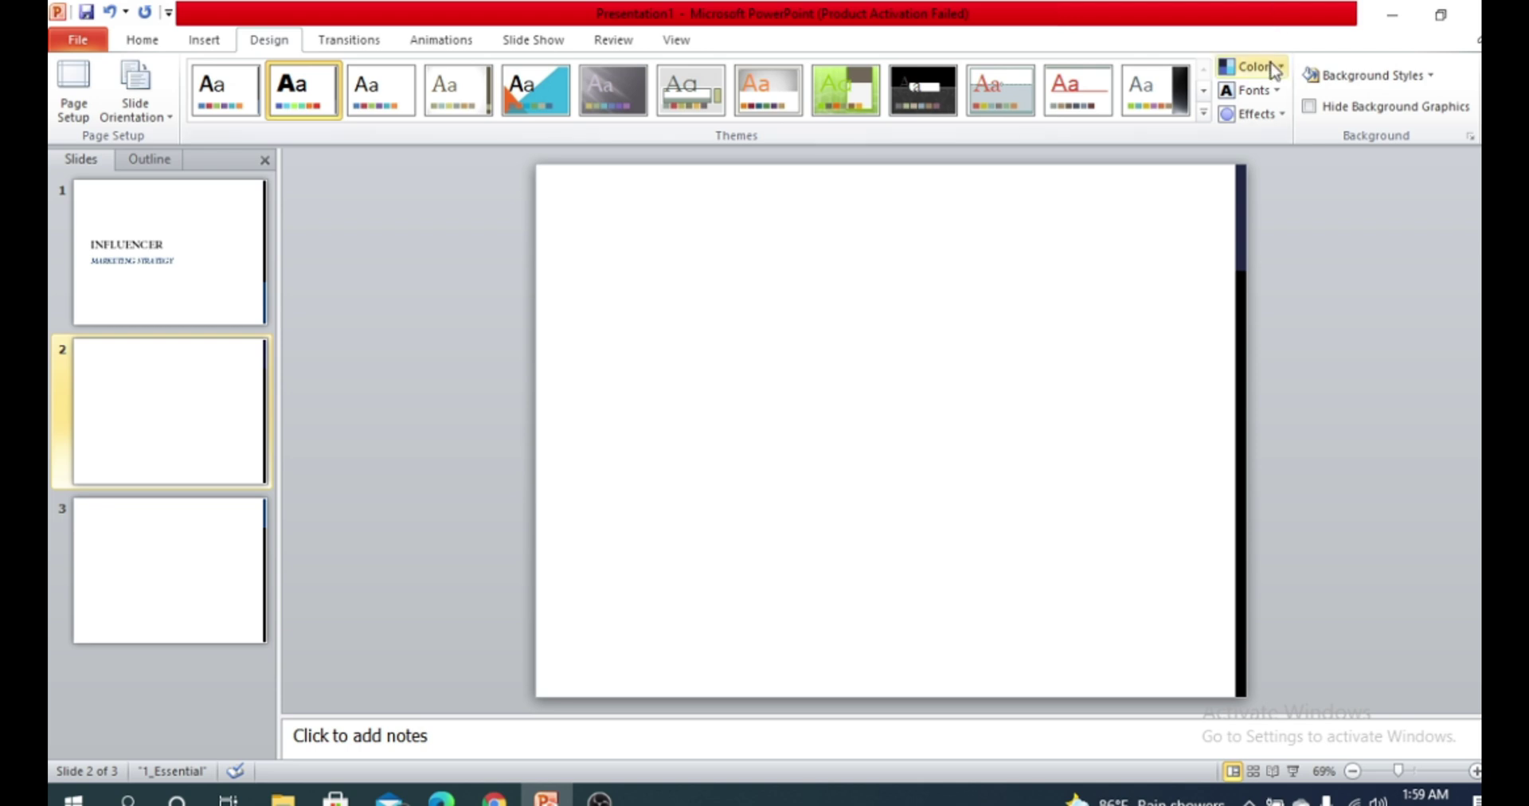
left_click(1250, 66)
scroll(1279, 501, "down", 1)
left_click(1278, 543)
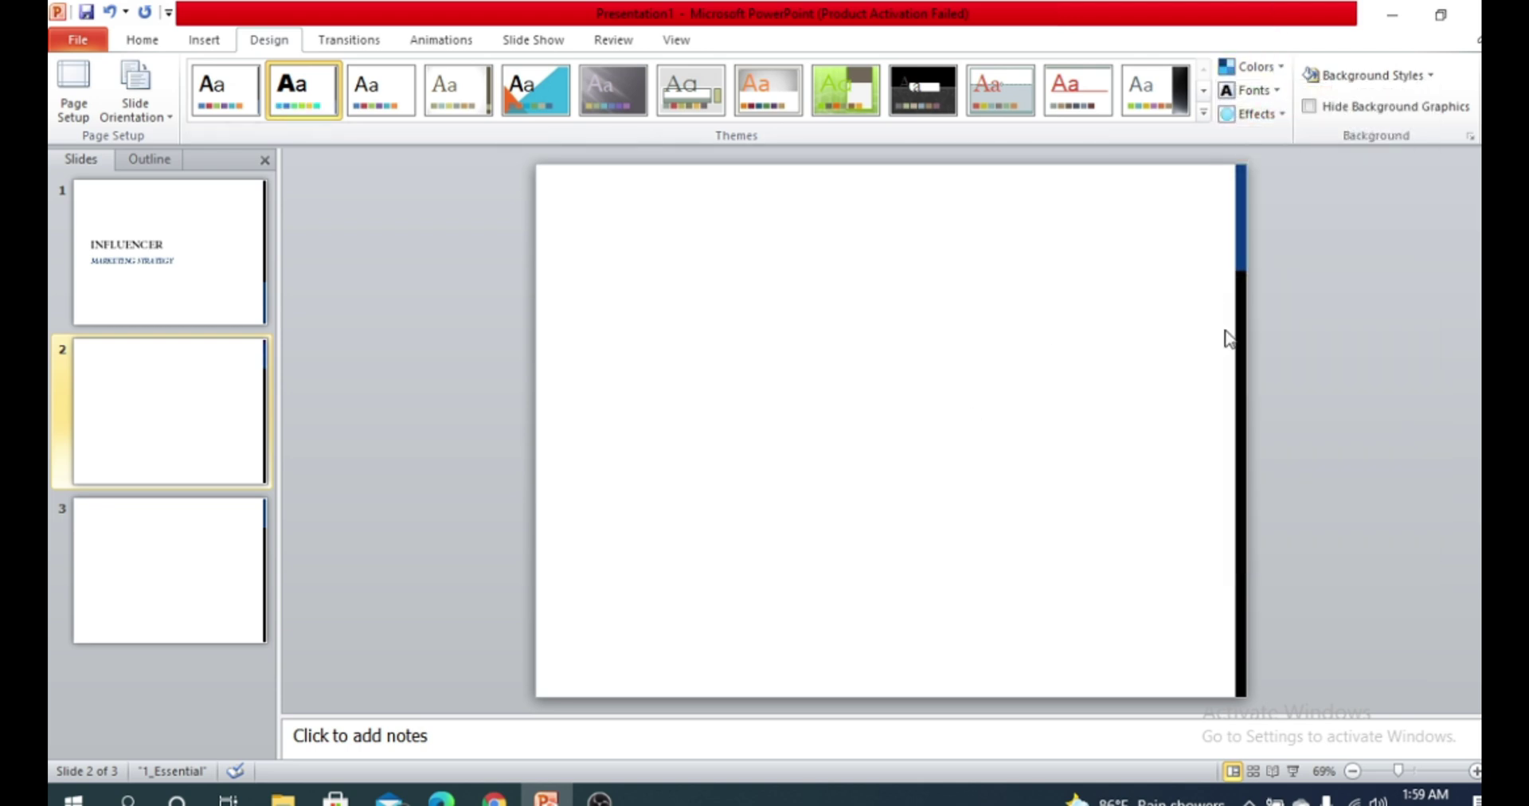
left_click(1246, 68)
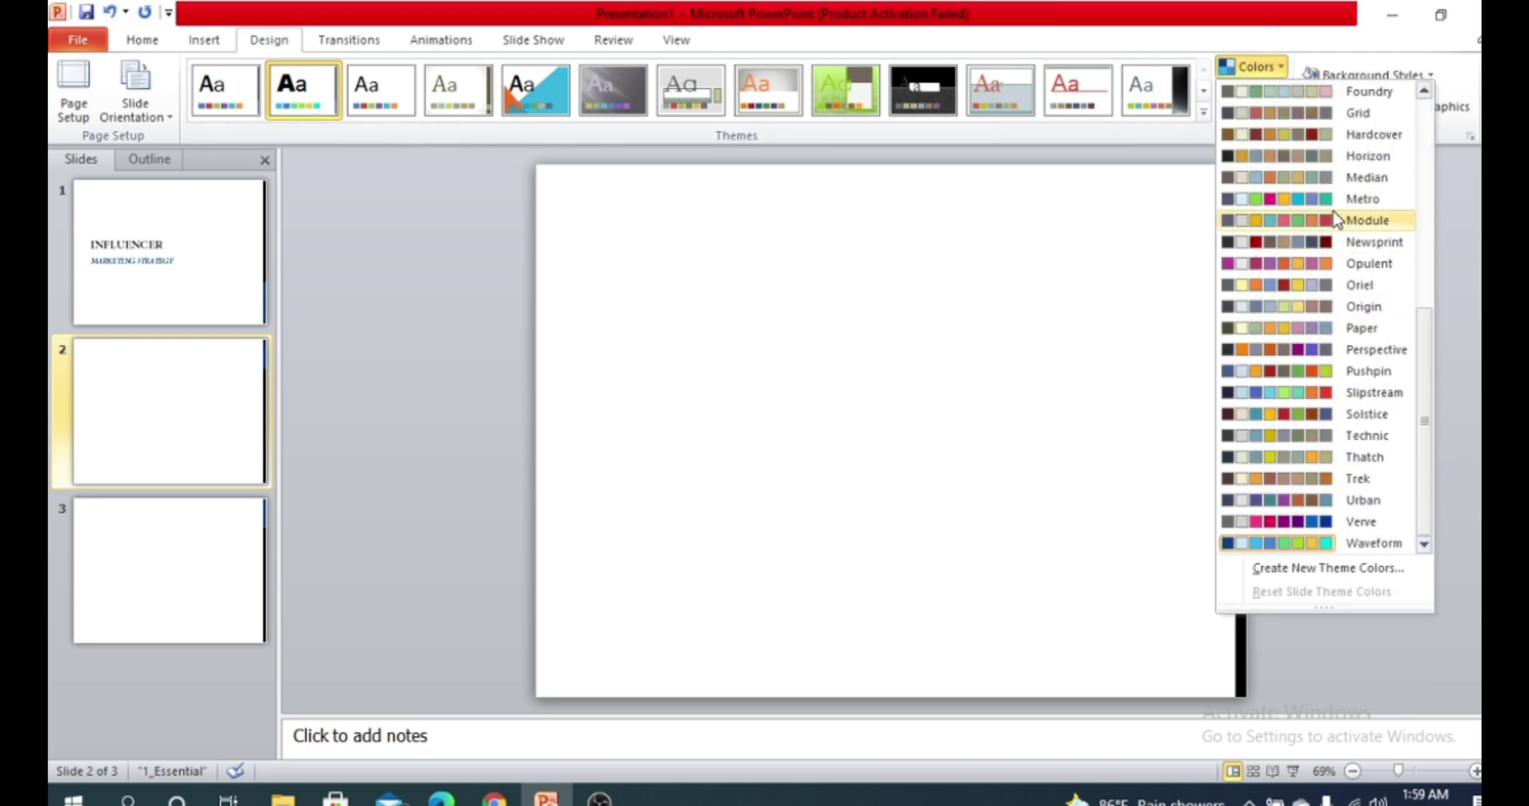
left_click(1336, 209)
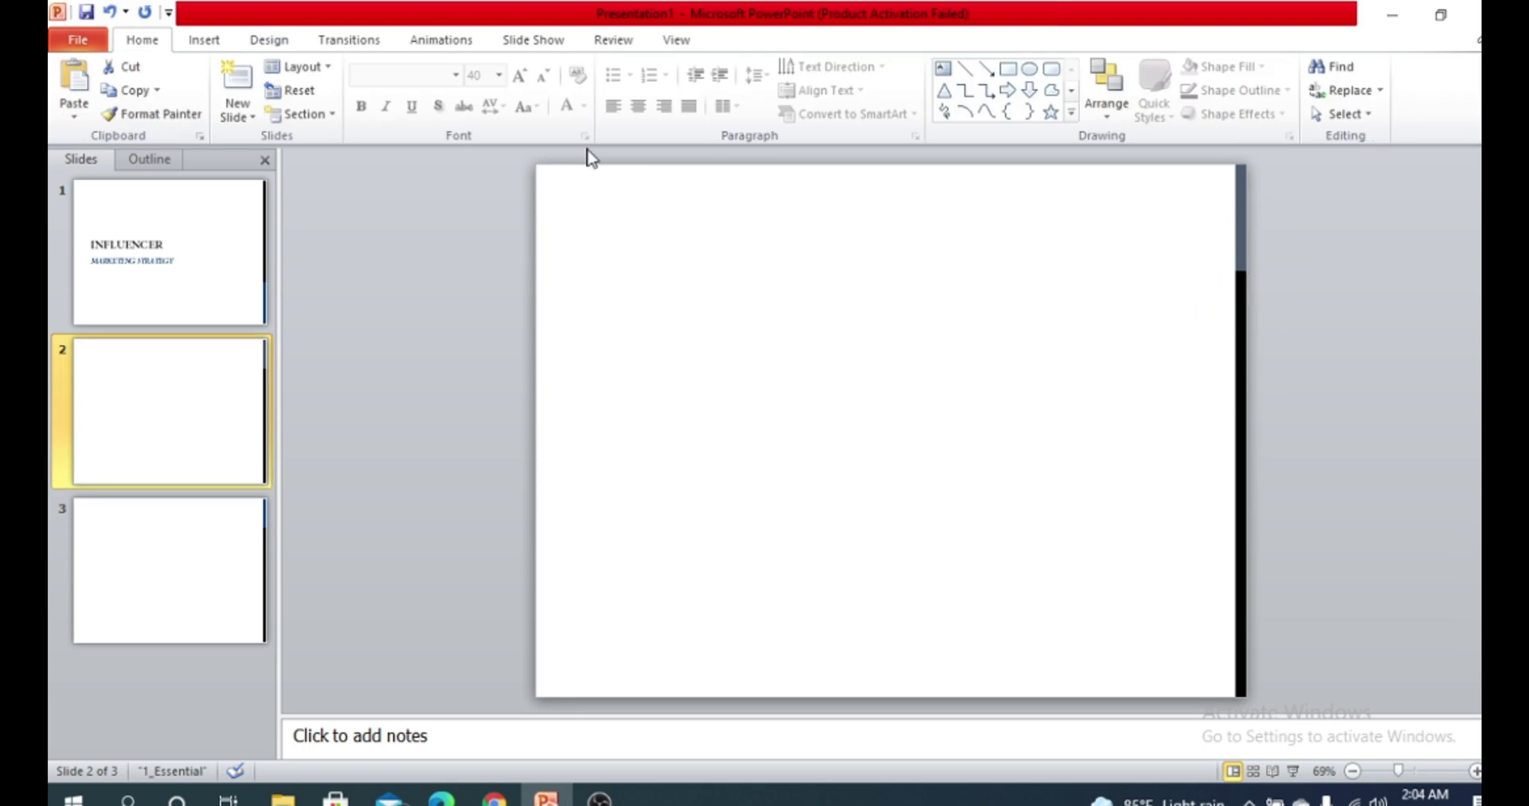
Tick Hide Background Graphics on the Design tab for slide 2
left_click(722, 317)
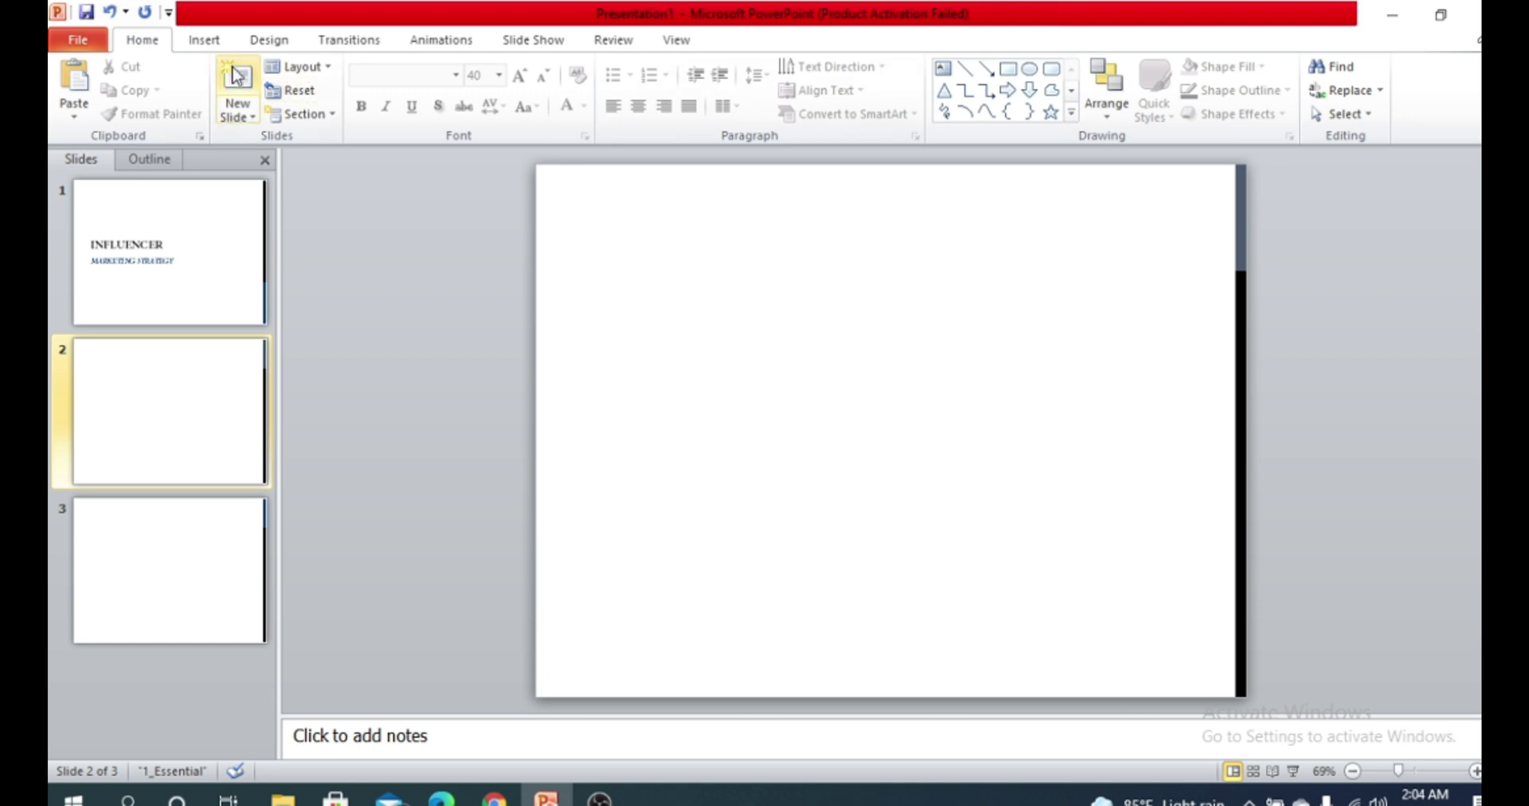
left_click(263, 40)
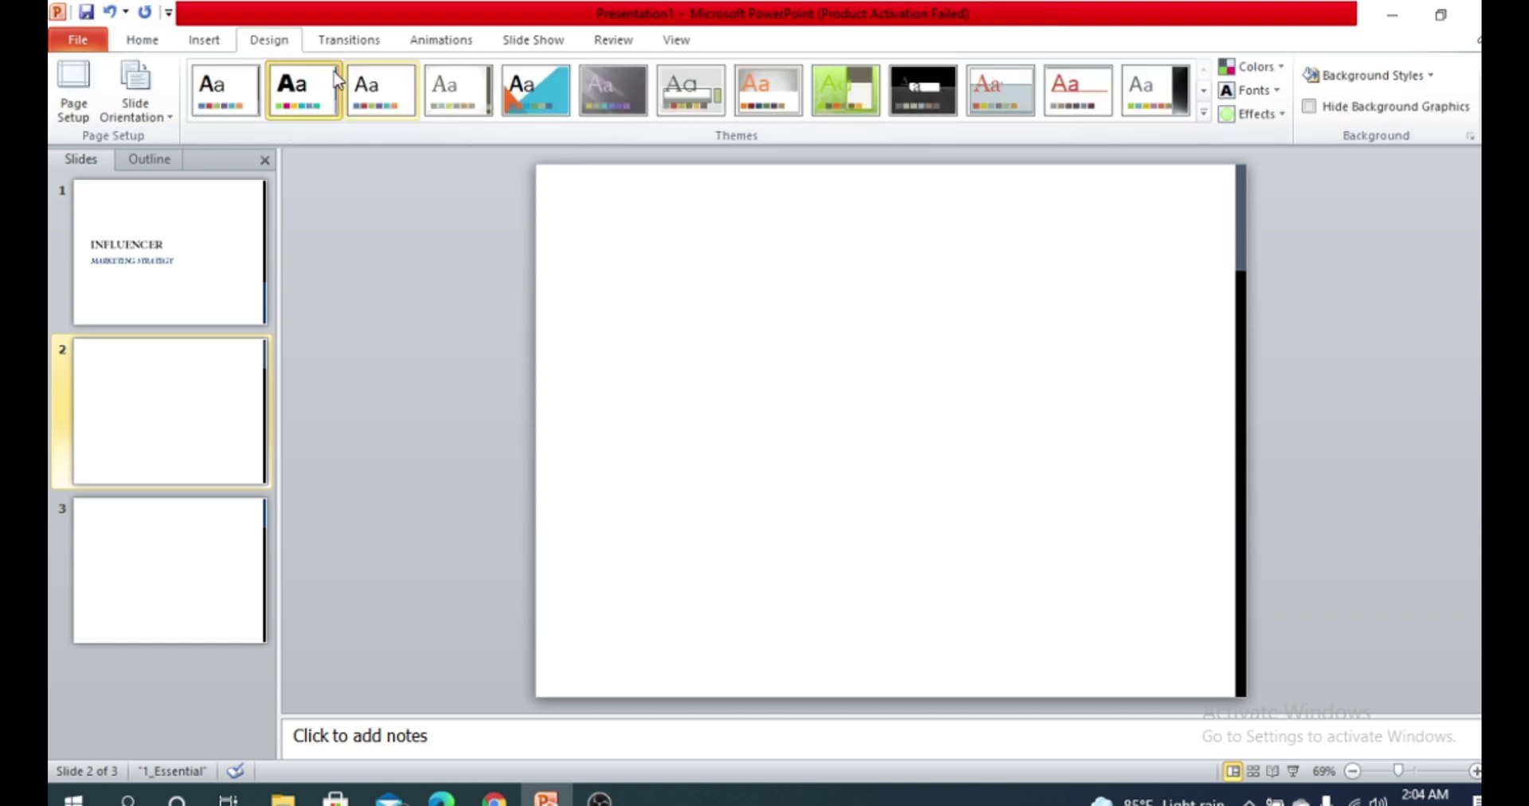
left_click(142, 40)
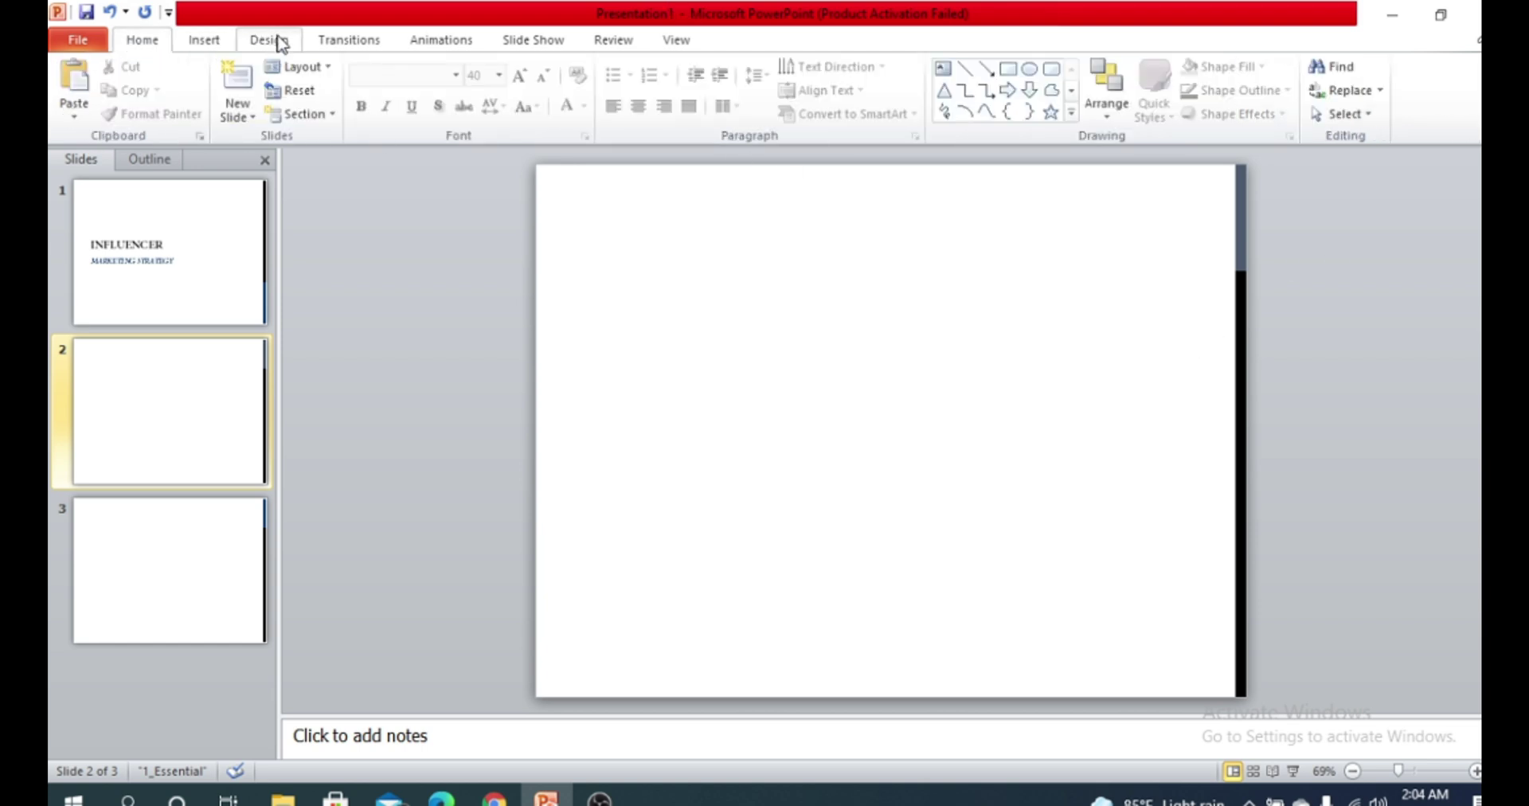
left_click(271, 40)
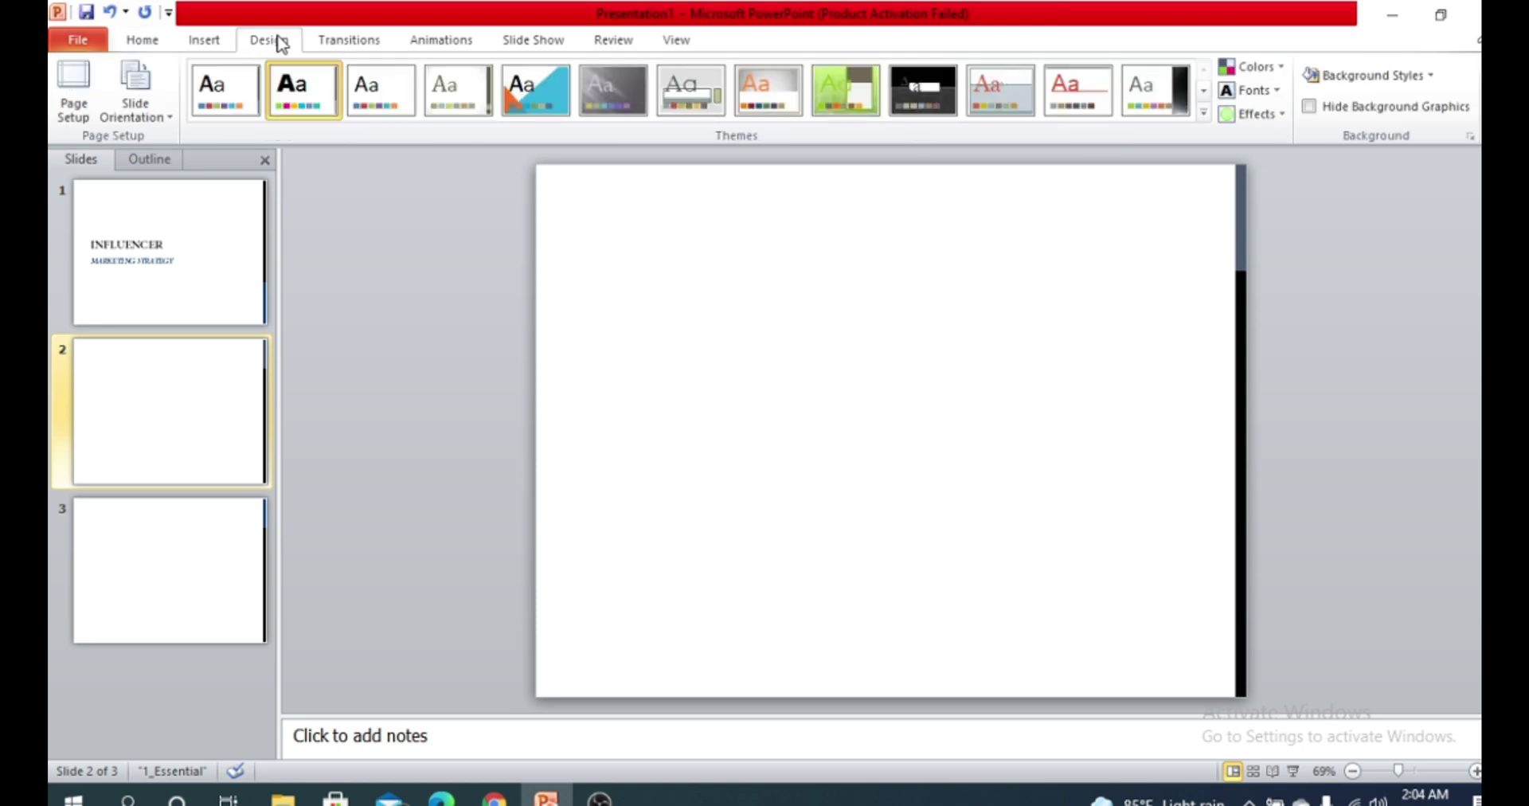
left_click(1308, 107)
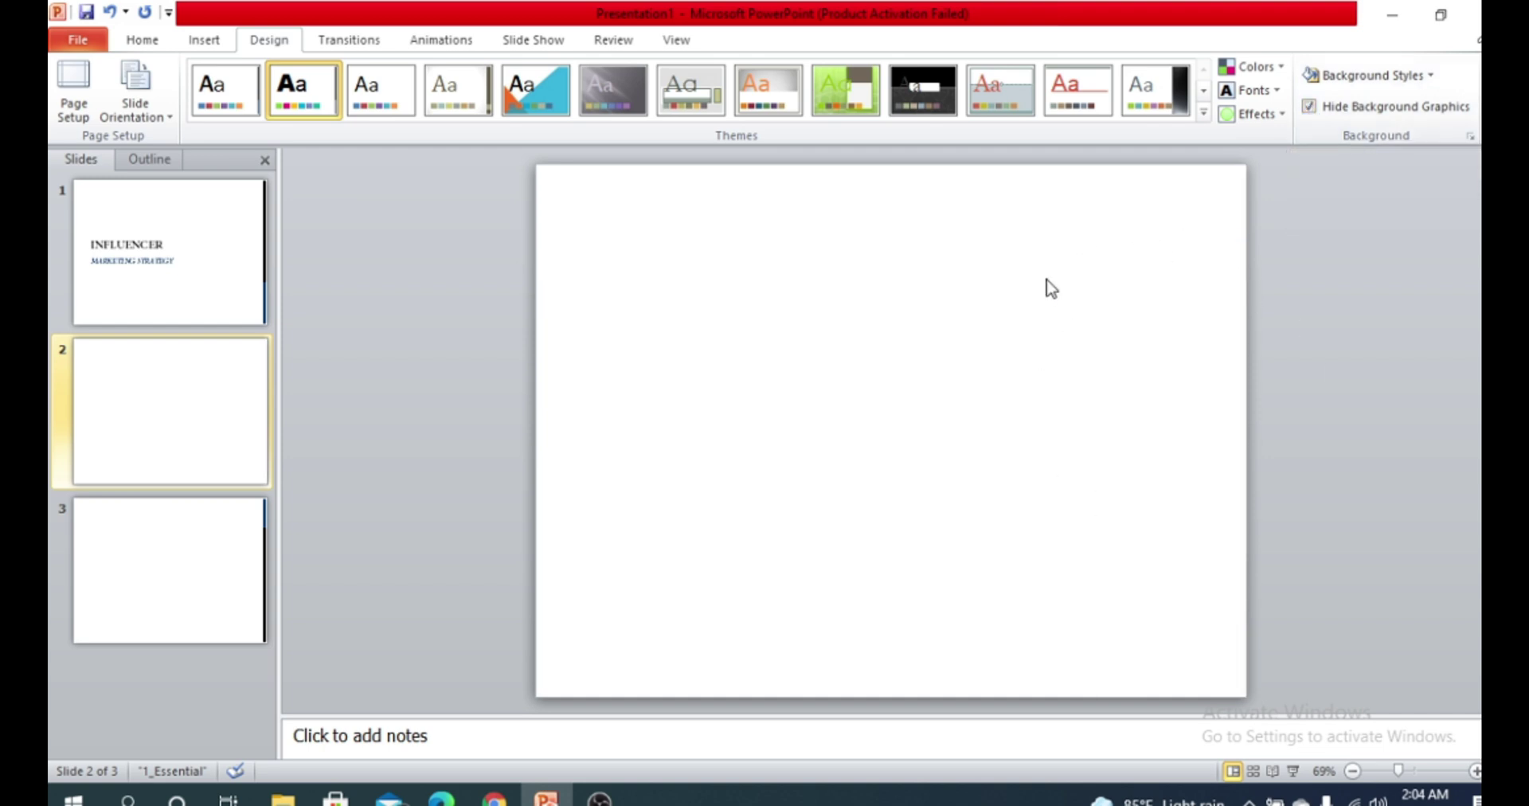